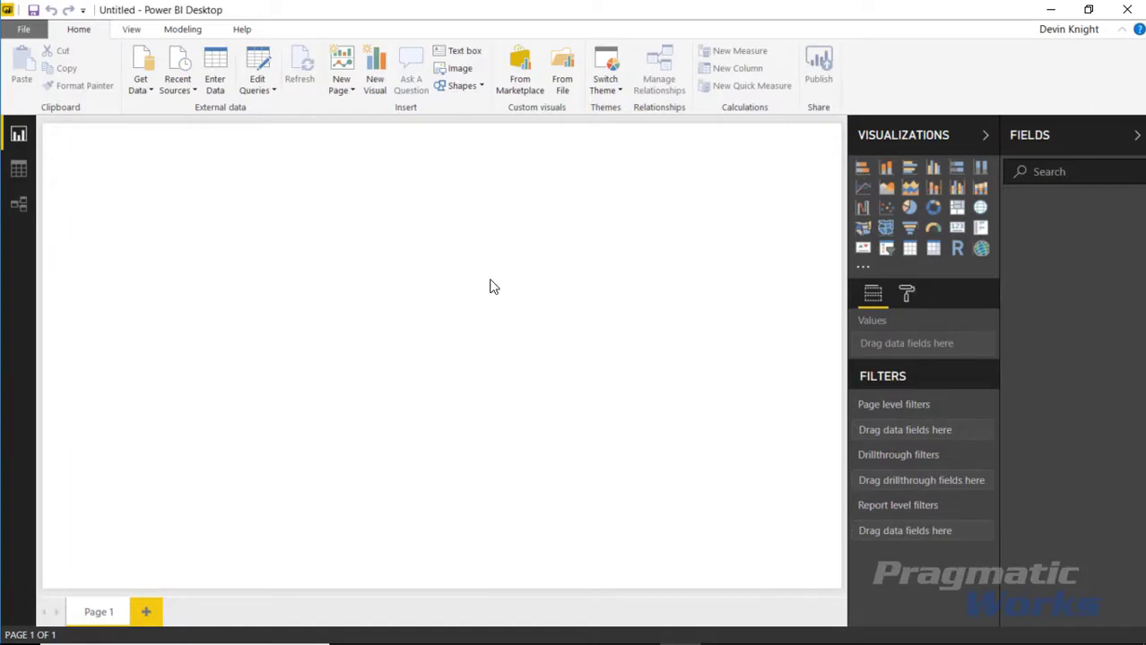
# Connect to the Excel workbook Customer Complaints.xlsx in the Data folder of Power BI Custom Visuals
pyautogui.click(142, 89)
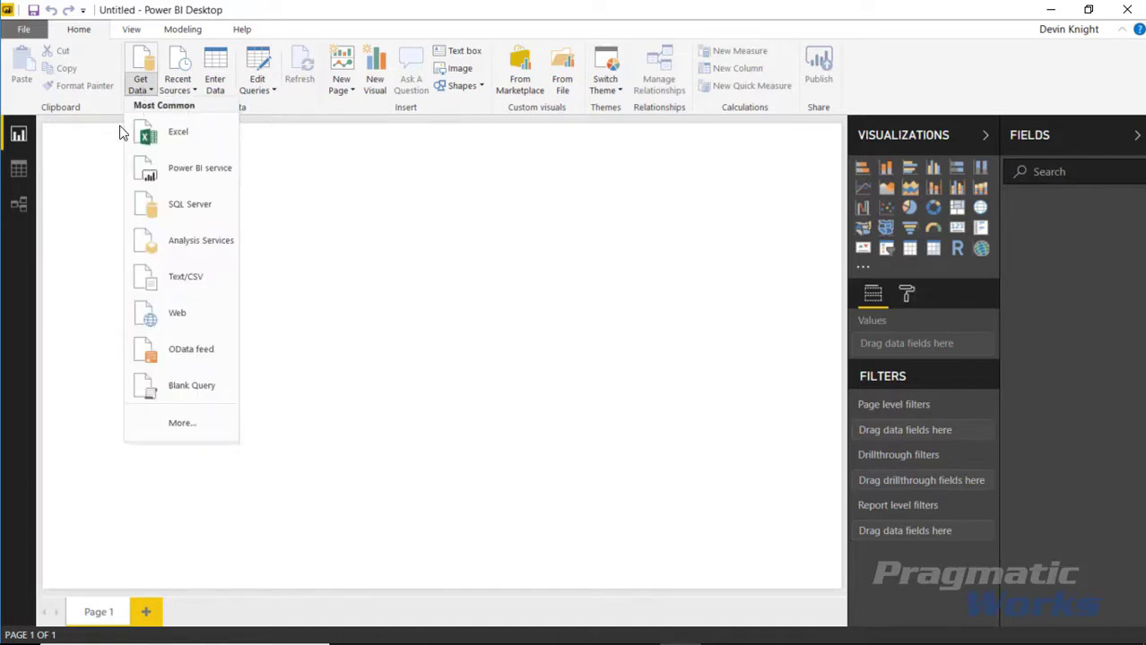
pyautogui.click(180, 134)
pyautogui.click(189, 42)
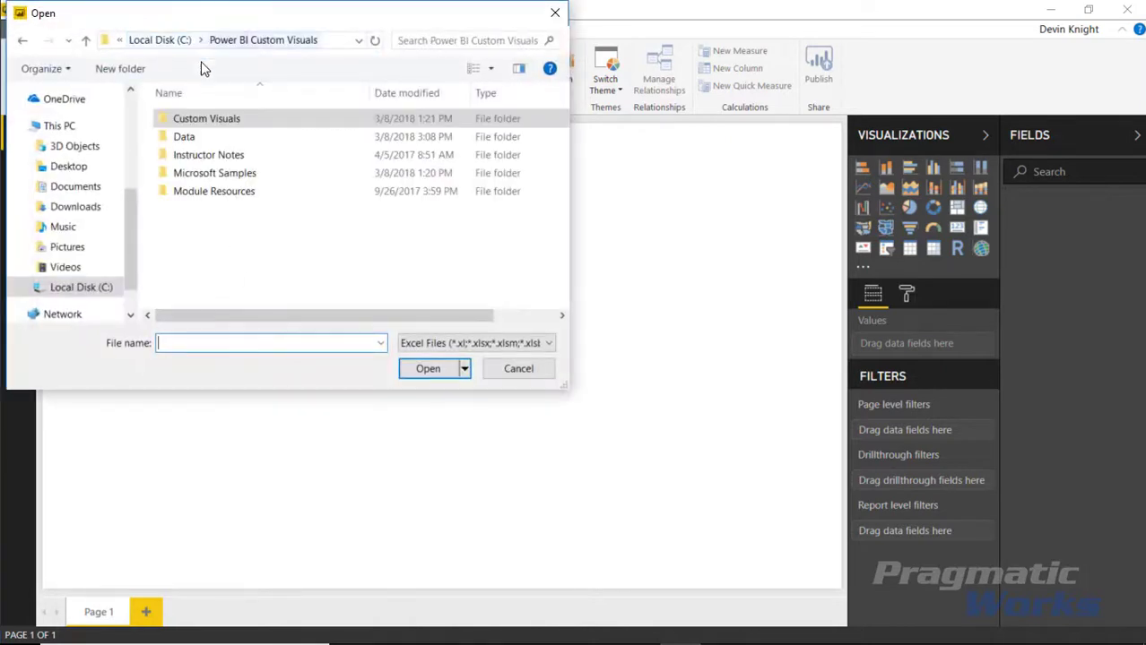
pyautogui.doubleClick(193, 138)
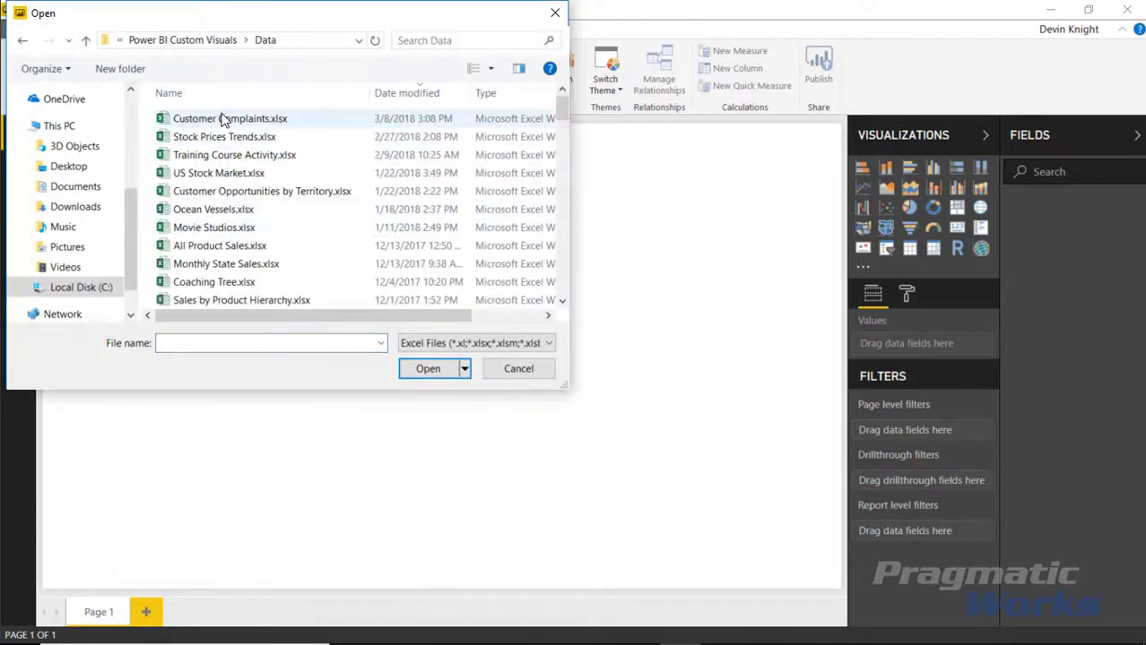
pyautogui.click(219, 121)
pyautogui.click(422, 368)
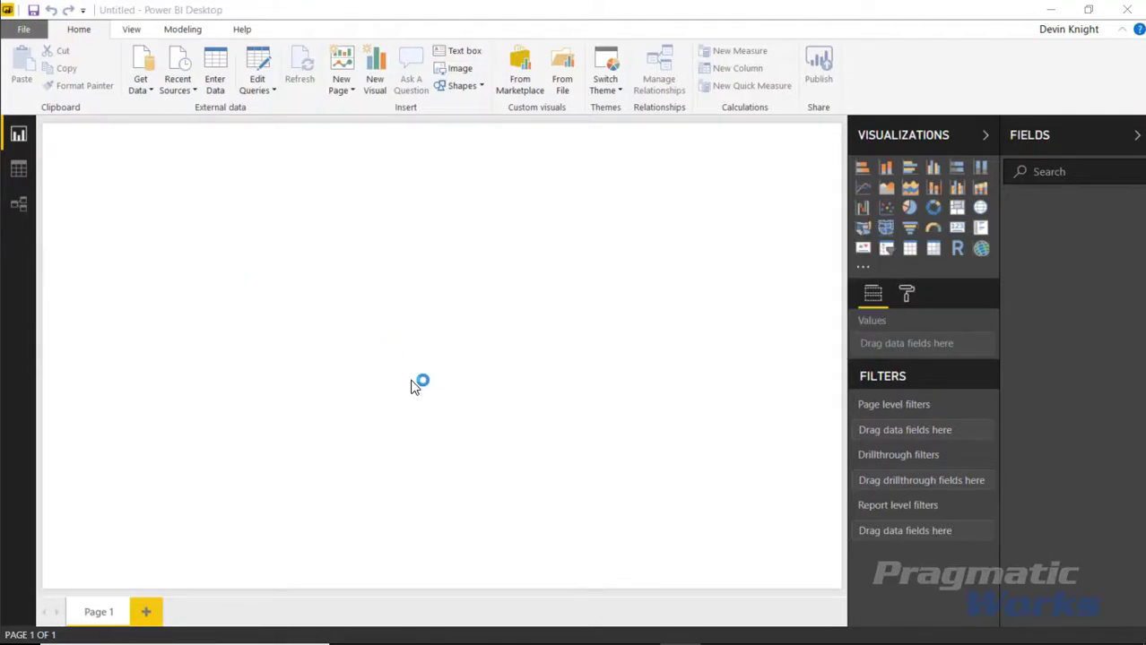
# Select the Complaints sheet, preview its columns through Longitude, and load it into the report
pyautogui.click(256, 189)
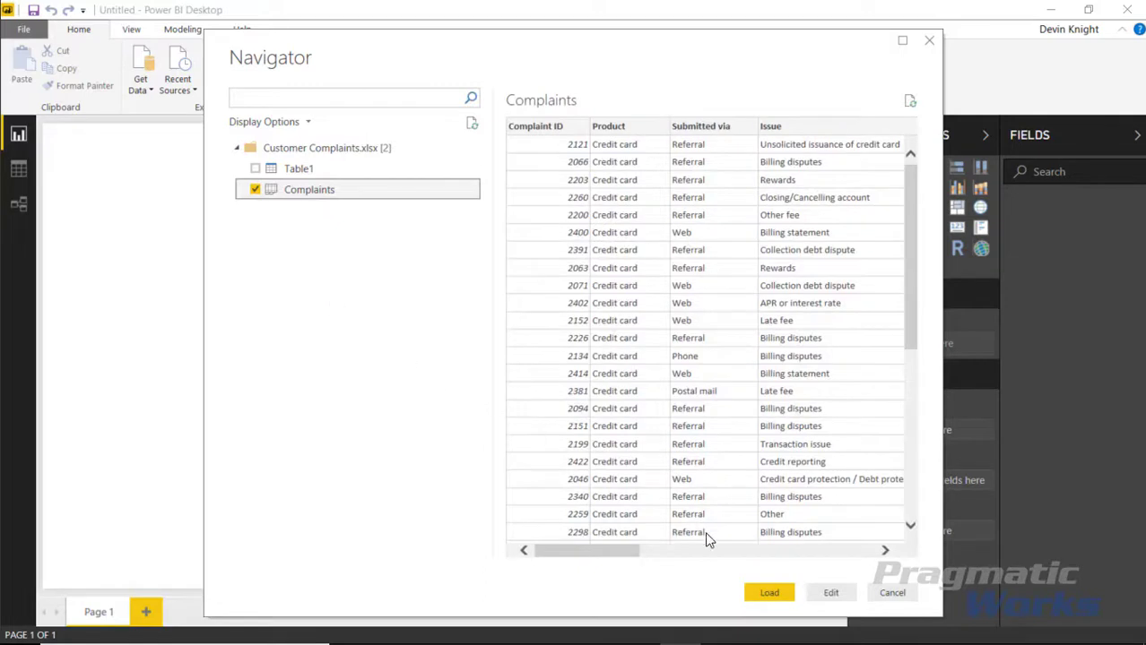
pyautogui.moveTo(627, 552); pyautogui.dragTo(865, 556)
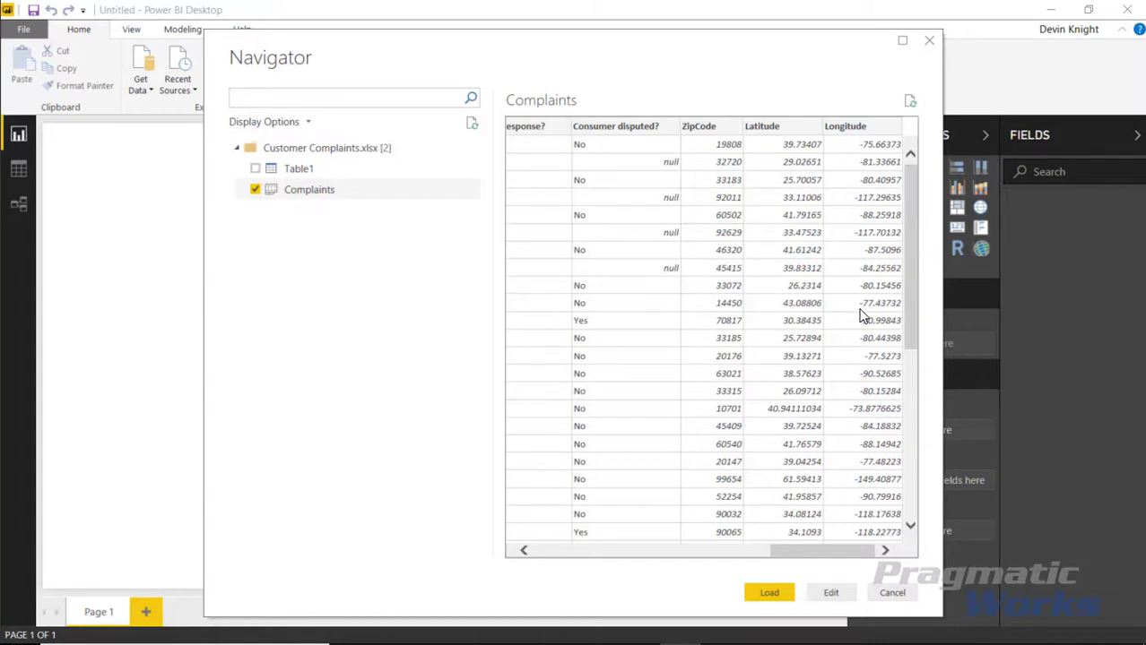
pyautogui.click(769, 594)
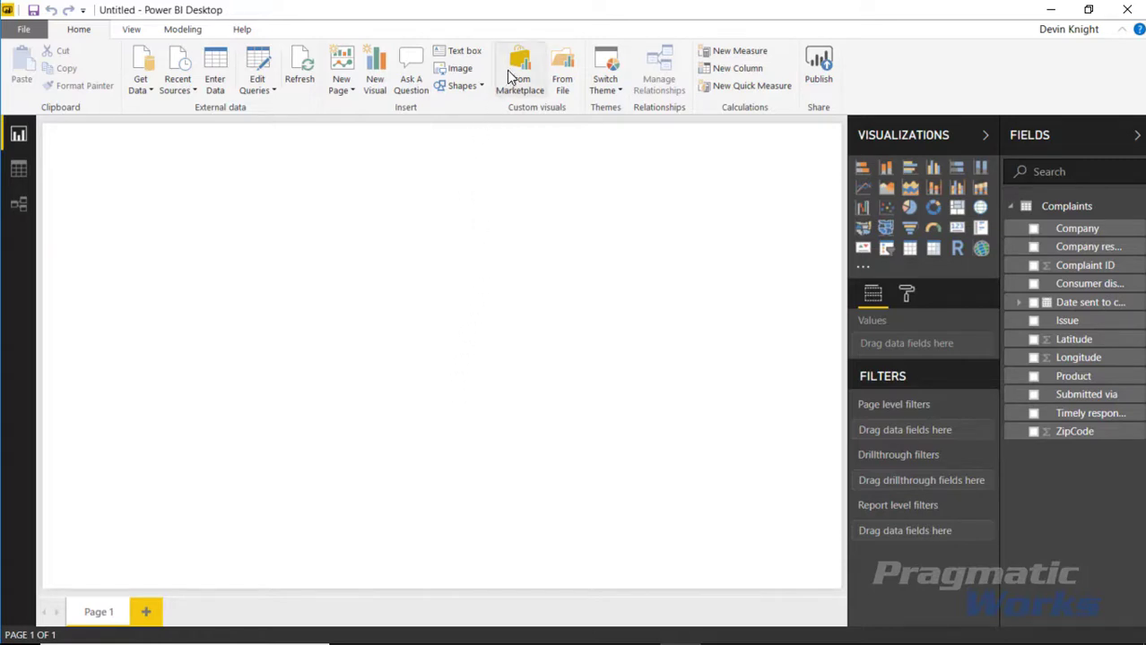
# Find "mapbox" in the custom visuals marketplace and add Mapbox Visual (Preview) to the report
pyautogui.click(863, 269)
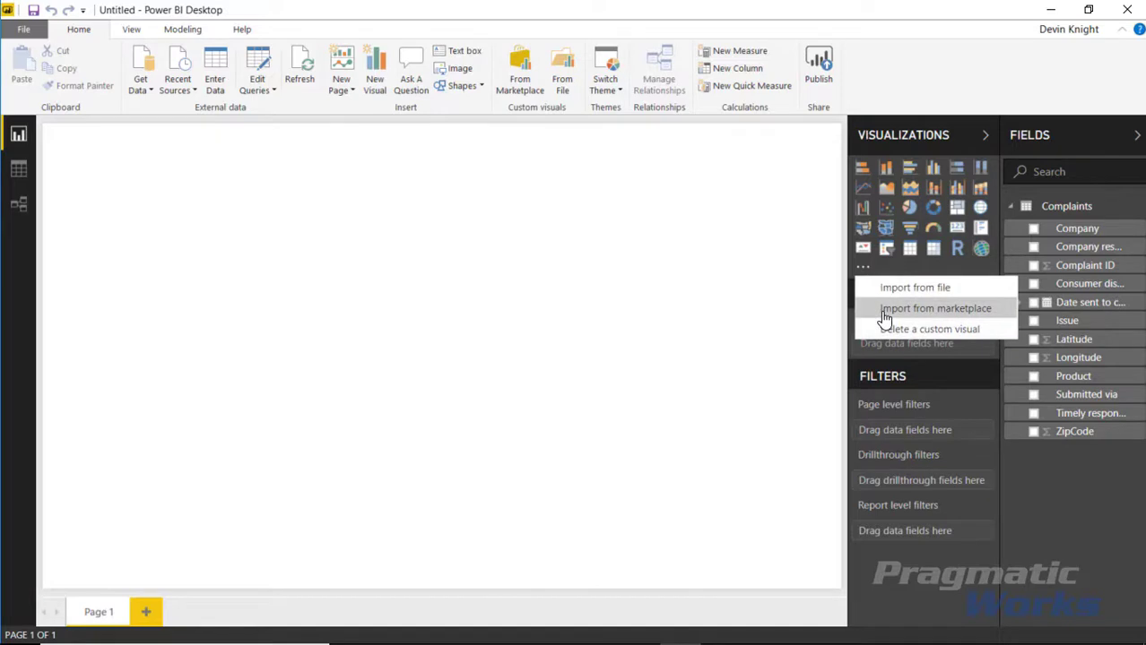
pyautogui.click(519, 76)
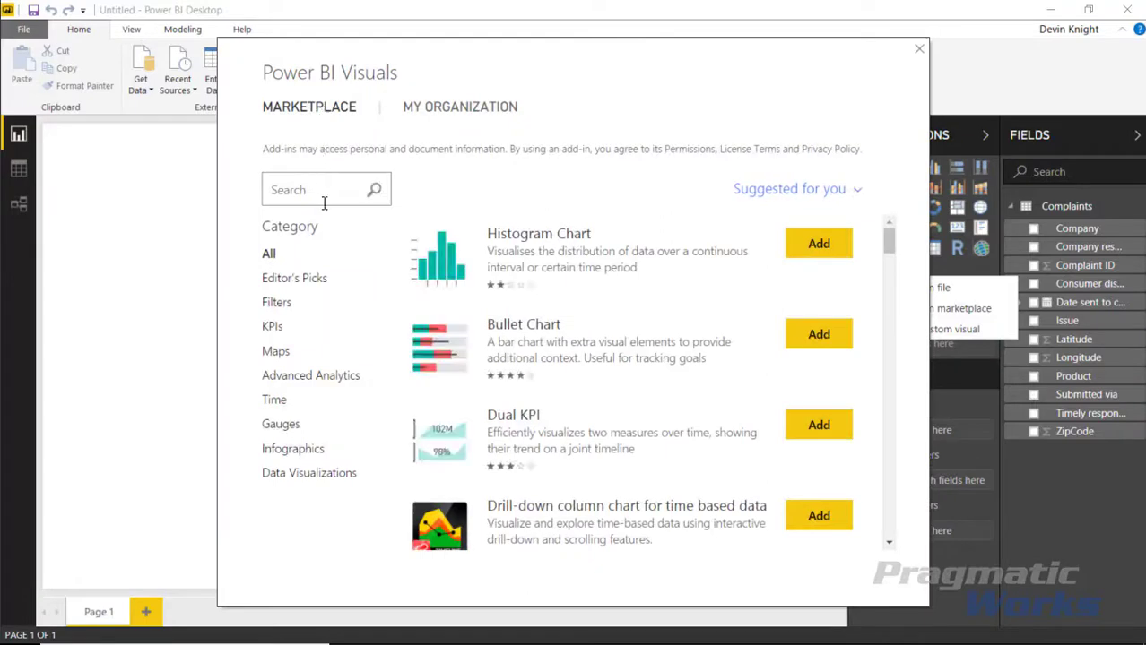
pyautogui.click(319, 185)
pyautogui.write('mapbo')
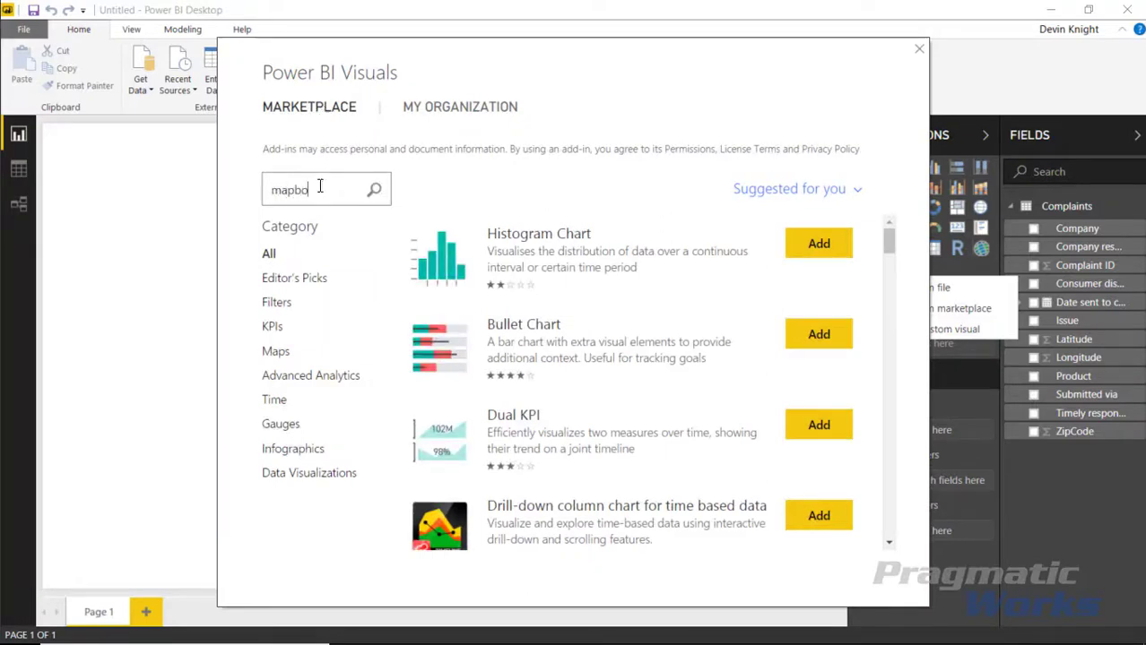
pyautogui.write('x')
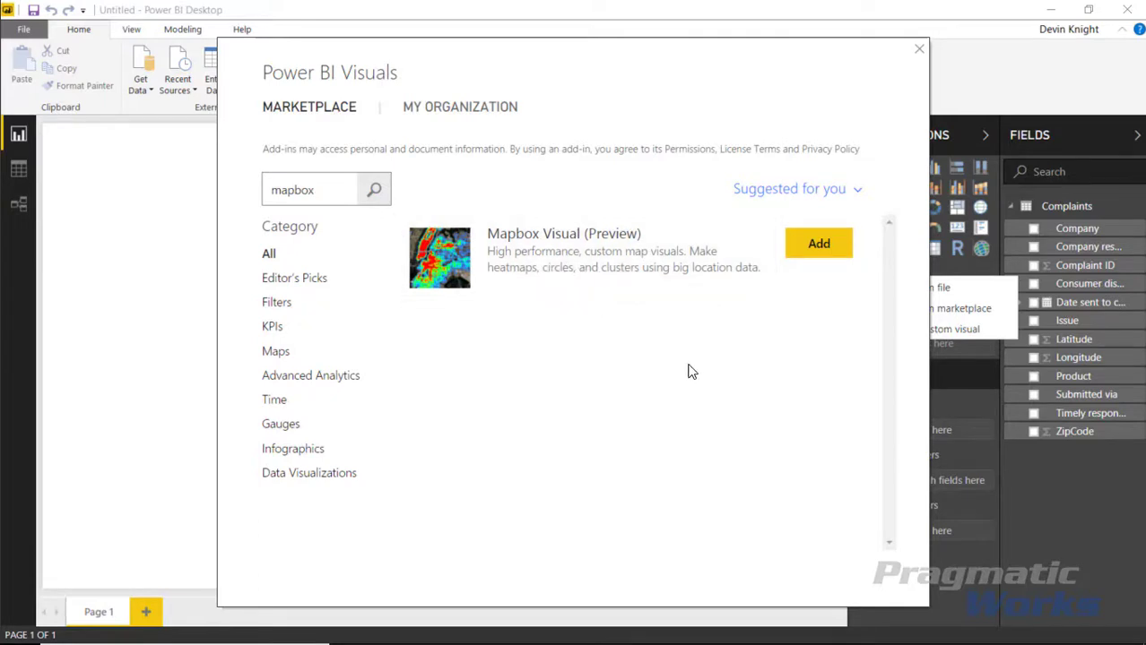
pyautogui.click(807, 251)
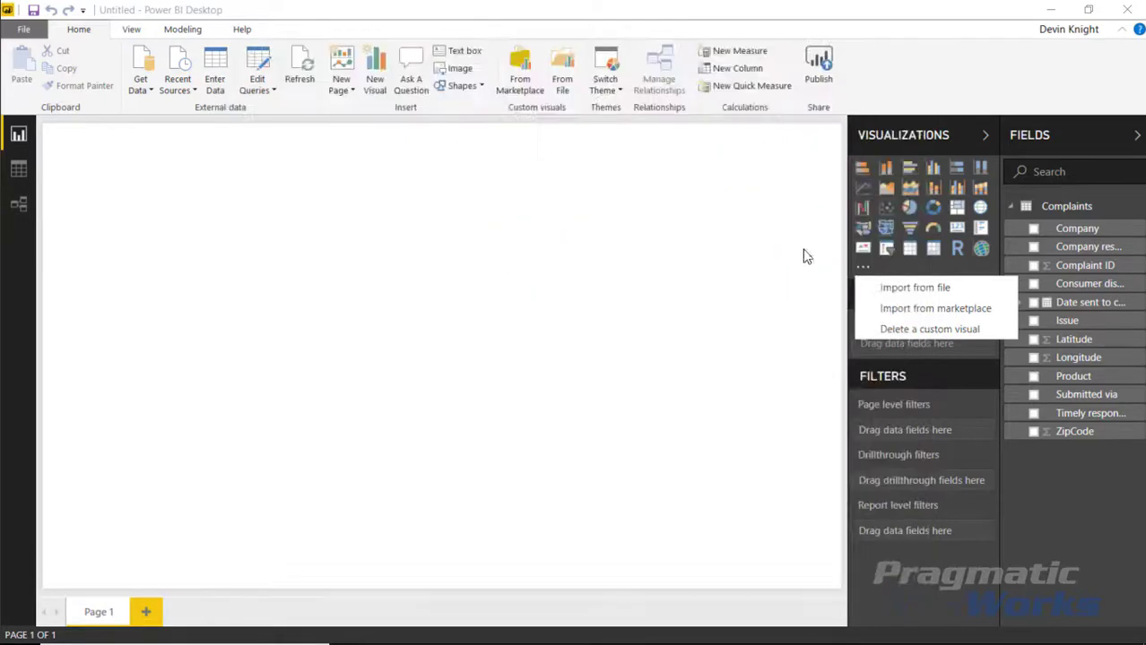
pyautogui.click(728, 356)
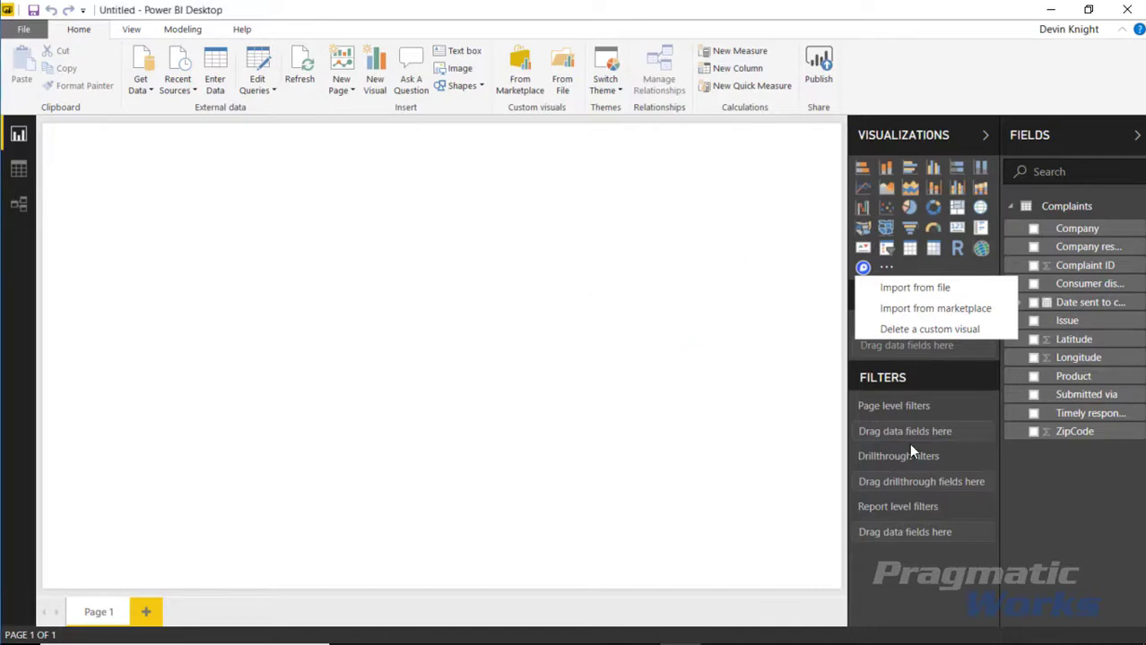
pyautogui.click(809, 336)
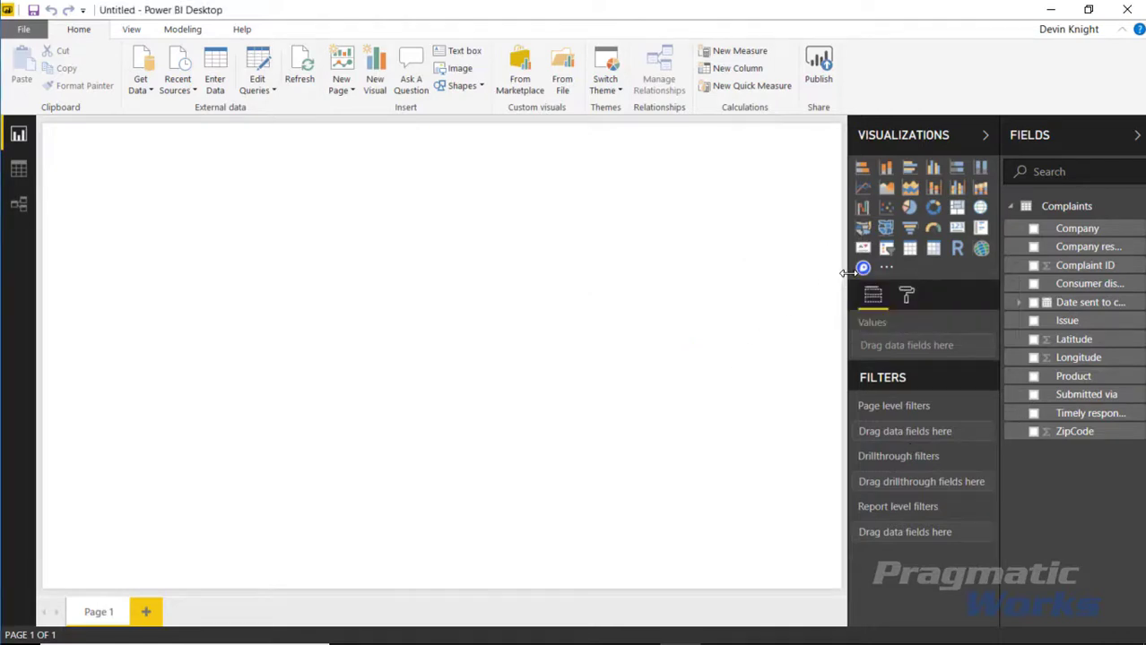
# Place a Mapbox visual on Page 1 and enlarge it to fill the whole canvas
pyautogui.click(863, 268)
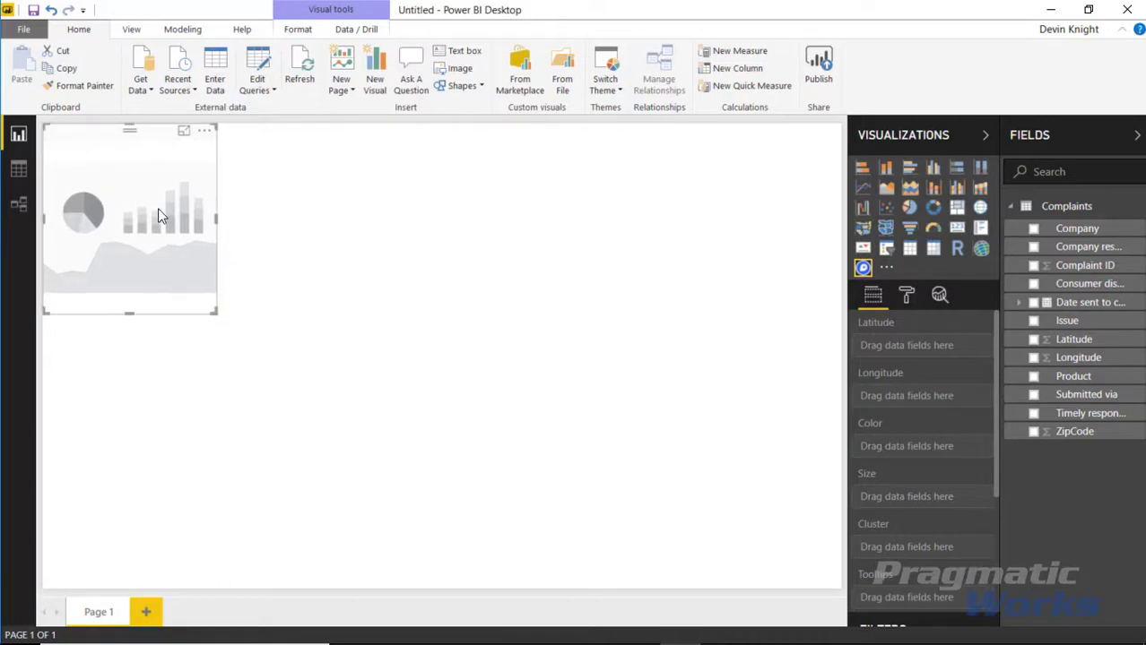
pyautogui.moveTo(208, 318); pyautogui.dragTo(864, 587)
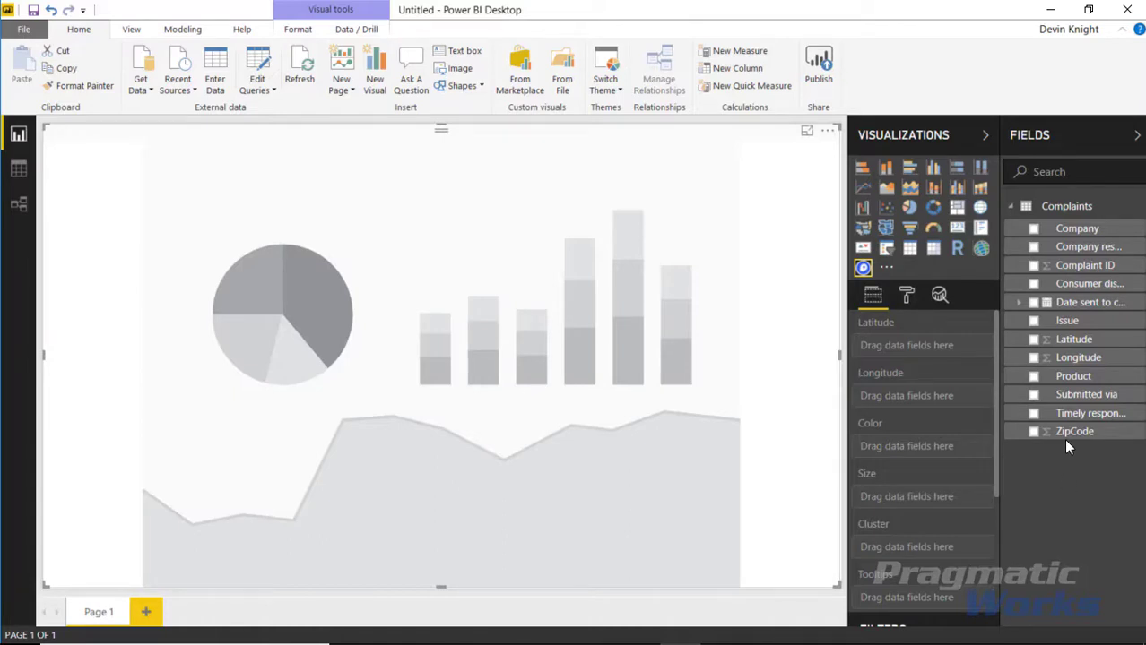
# Set the Latitude field's default summarization to Don't summarize and its data category to Latitude
pyautogui.click(1074, 348)
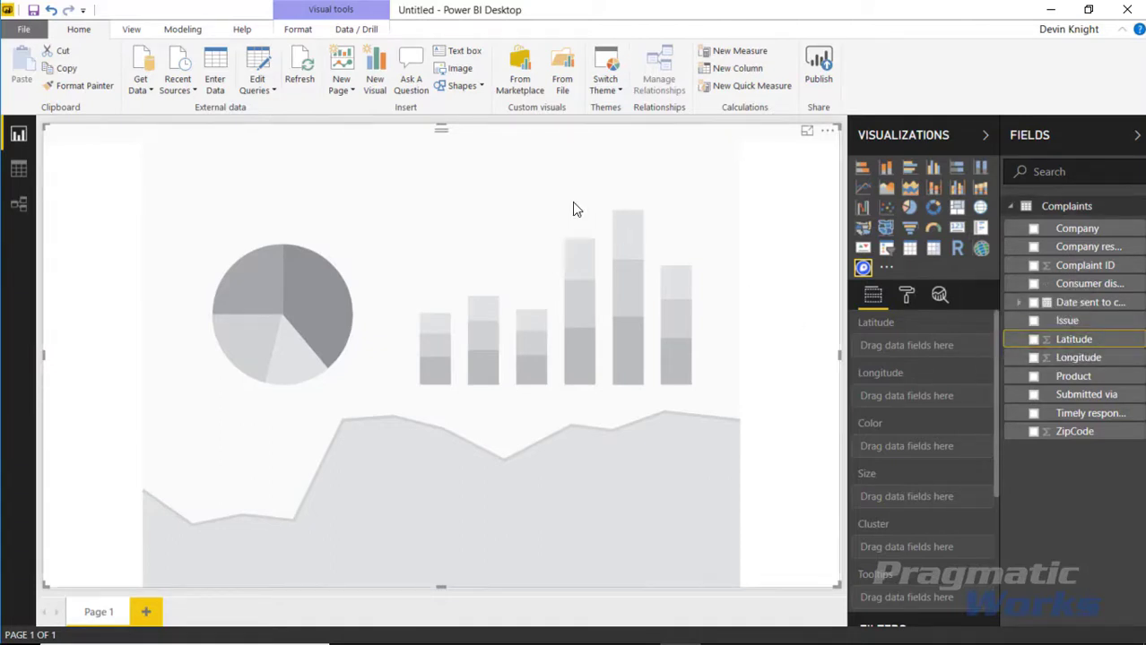
pyautogui.click(196, 34)
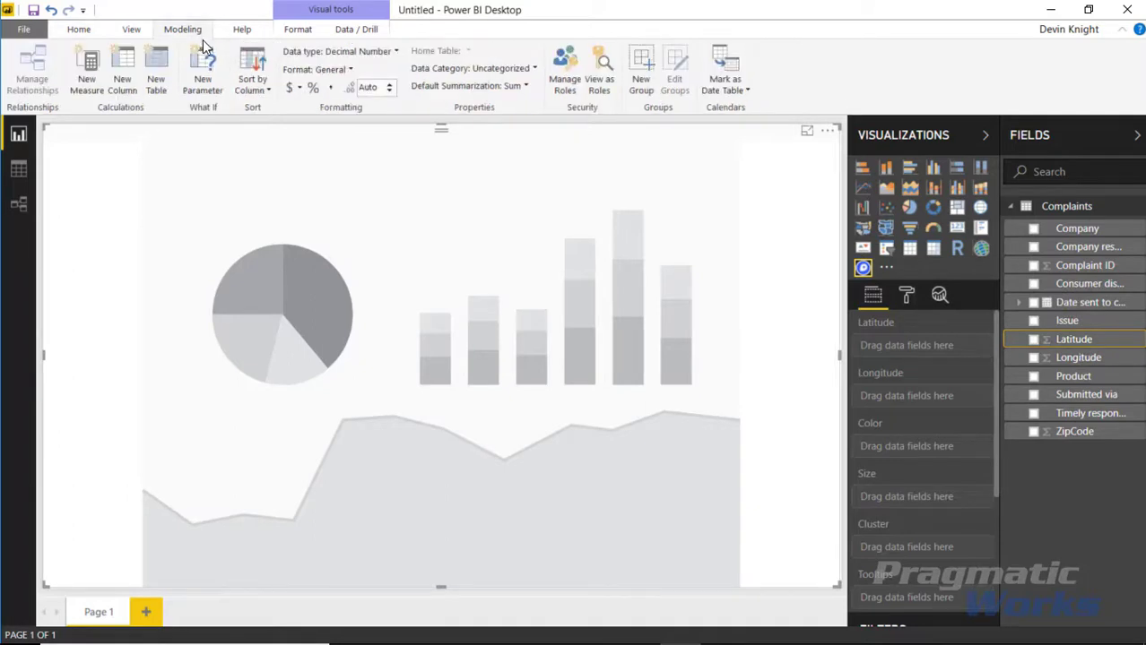
pyautogui.click(524, 87)
pyautogui.click(514, 106)
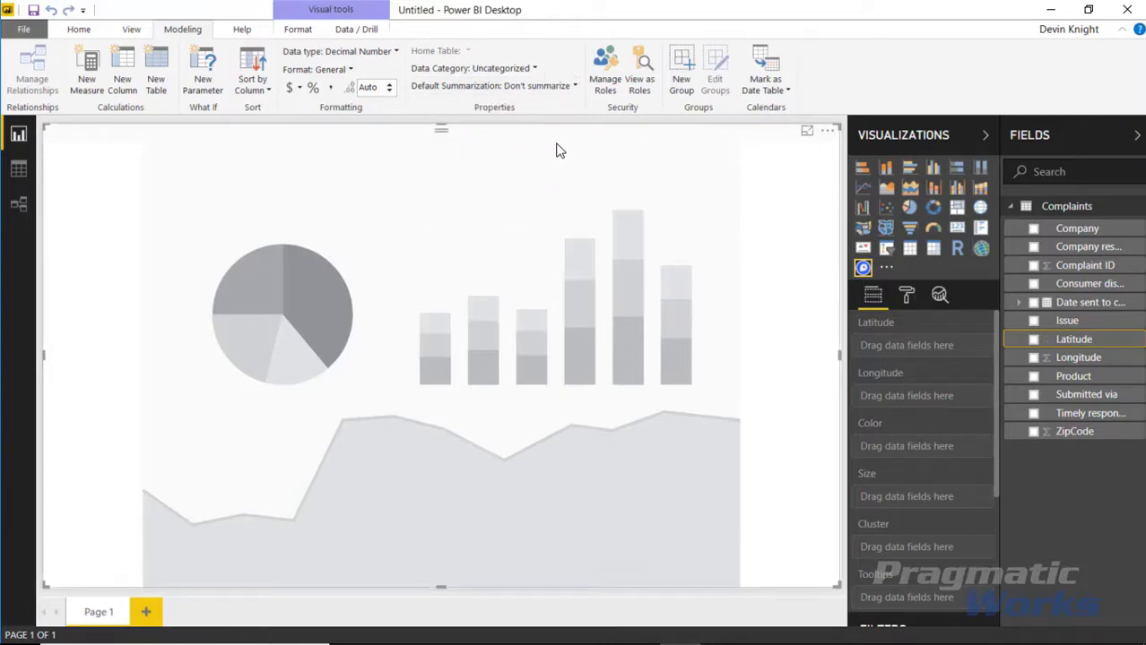
pyautogui.click(535, 69)
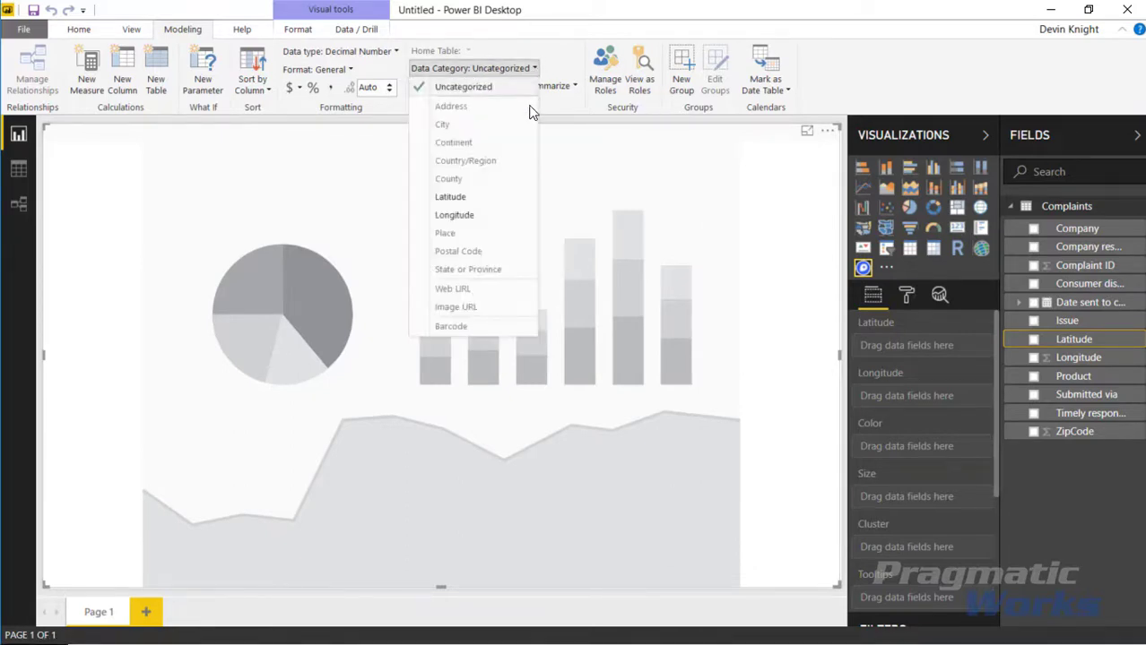
pyautogui.click(468, 198)
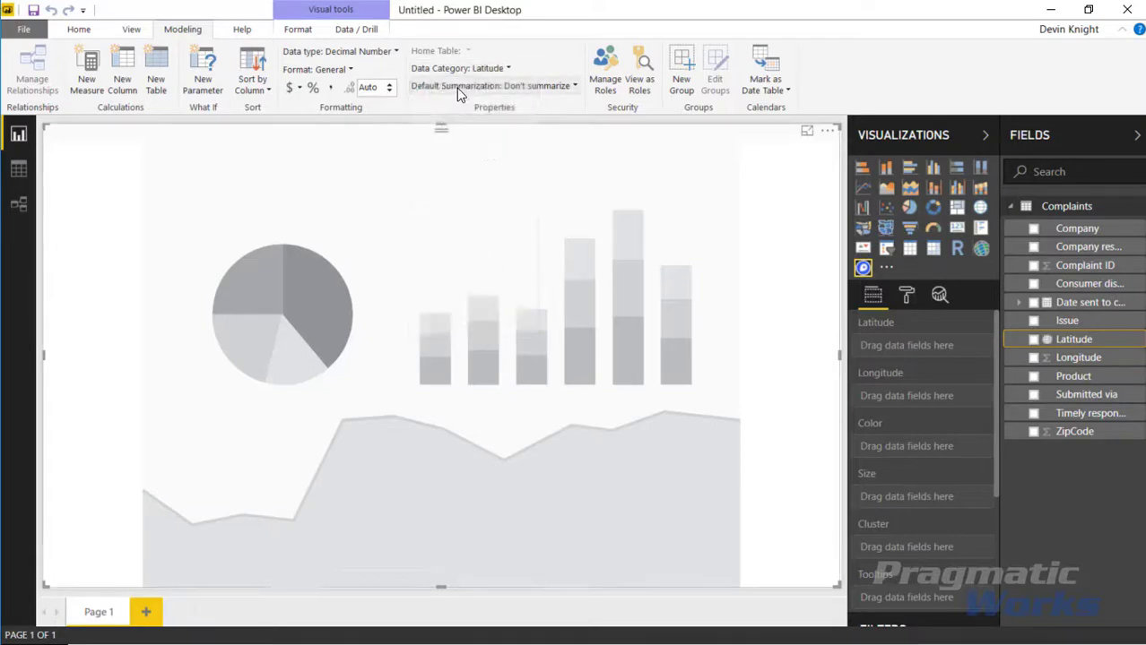
# Set the Longitude field's default summarization to Don't summarize and its data category to Longitude
pyautogui.click(1076, 358)
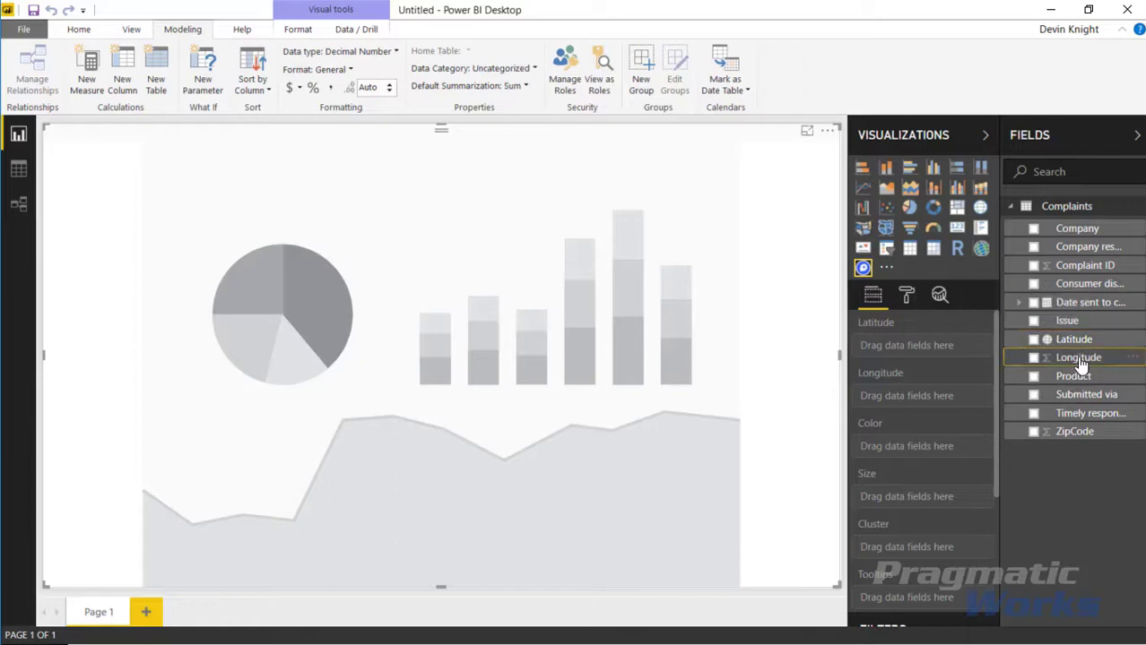
pyautogui.click(511, 85)
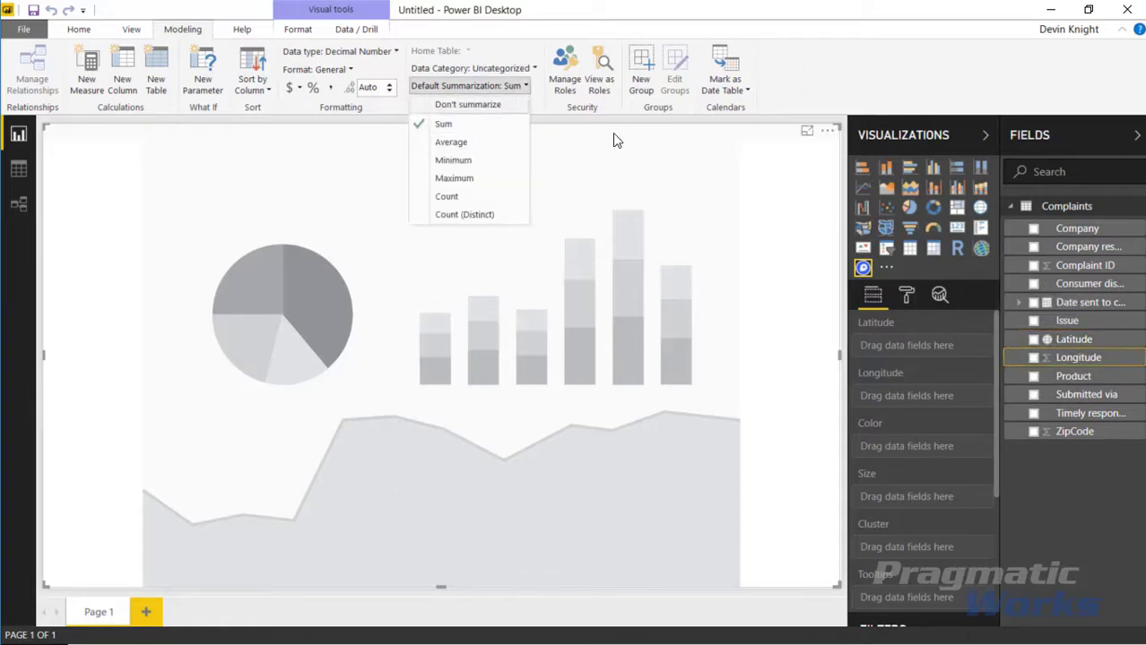
pyautogui.click(475, 104)
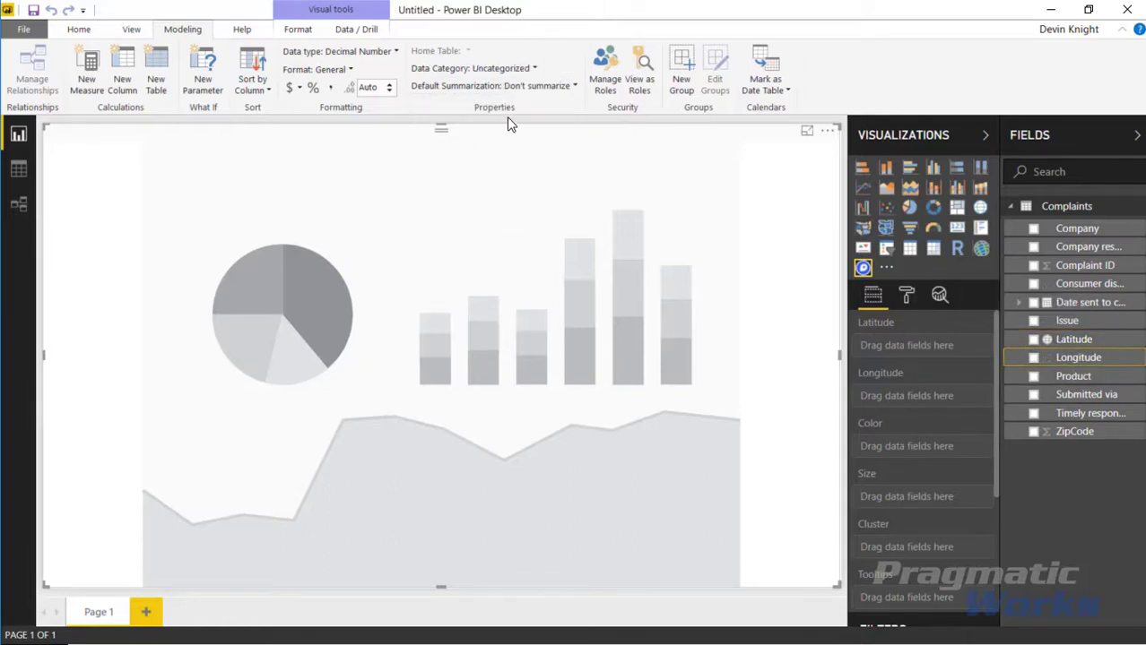
pyautogui.click(530, 70)
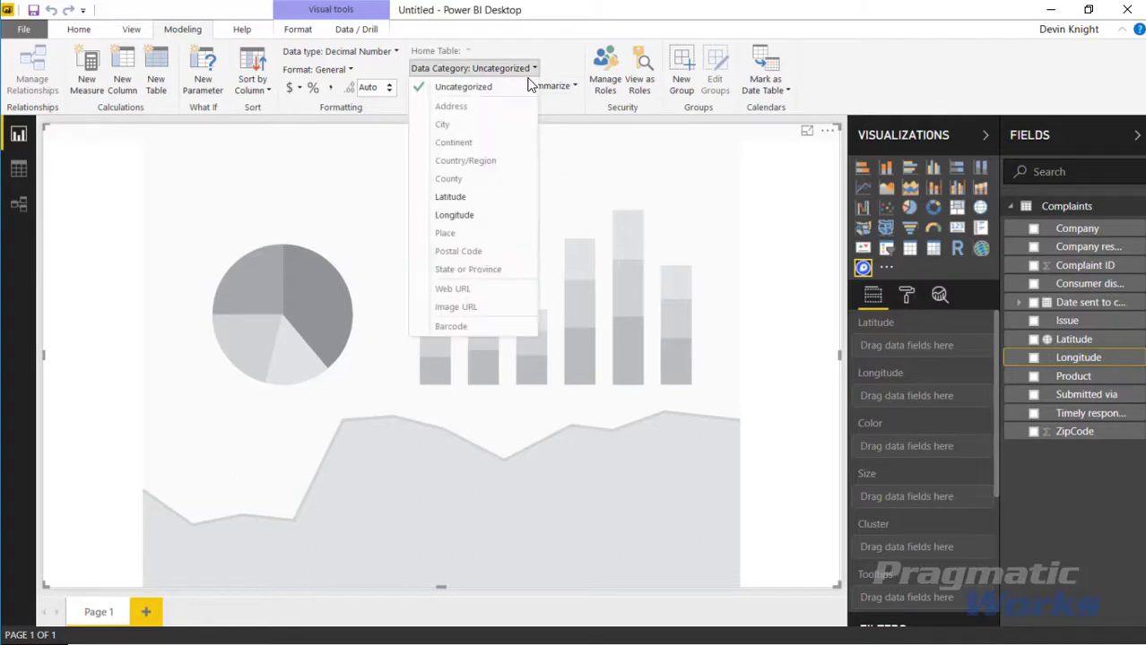
pyautogui.click(455, 215)
# Assign the Latitude and Longitude fields to the matching Latitude and Longitude roles of the Mapbox visual
pyautogui.moveTo(1068, 341); pyautogui.dragTo(932, 346)
pyautogui.moveTo(1083, 360); pyautogui.dragTo(937, 408)
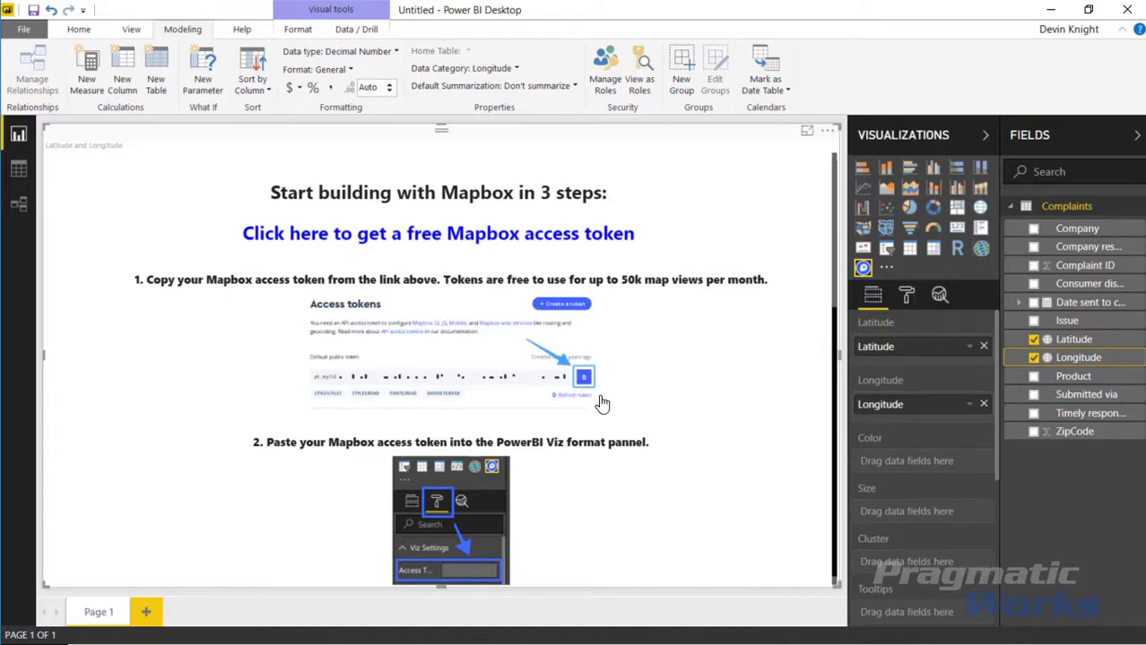
# Open the Mapbox access tokens page from the visual's link, copy the default public token, and return to Power BI Desktop
pyautogui.click(327, 236)
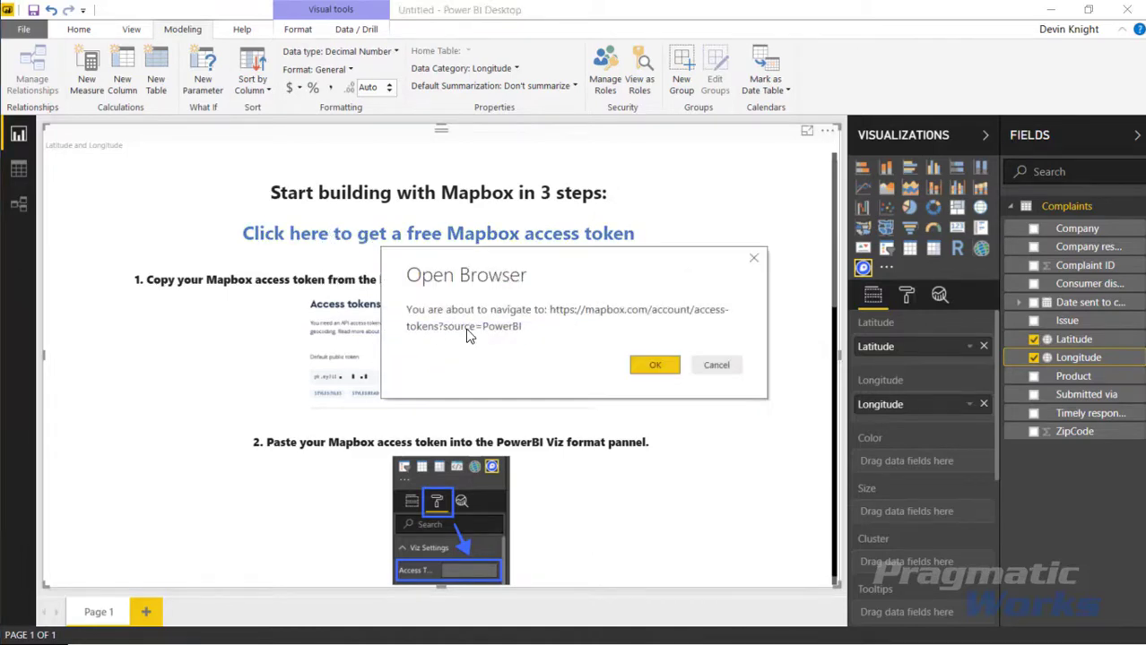
pyautogui.click(653, 368)
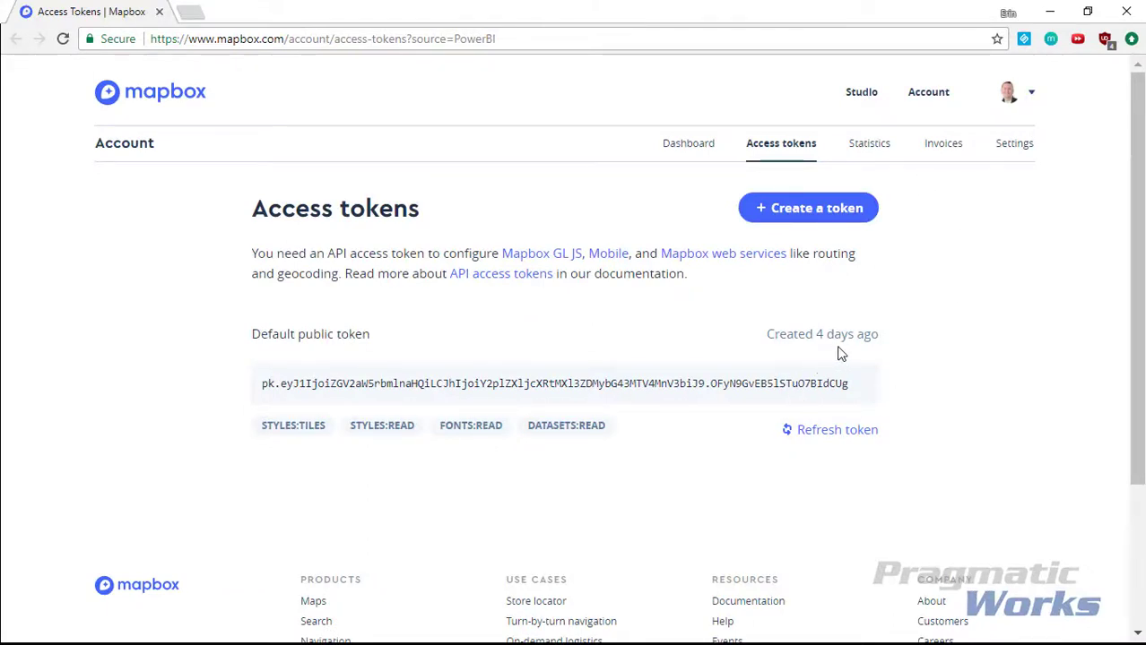
pyautogui.moveTo(848, 386); pyautogui.dragTo(226, 398)
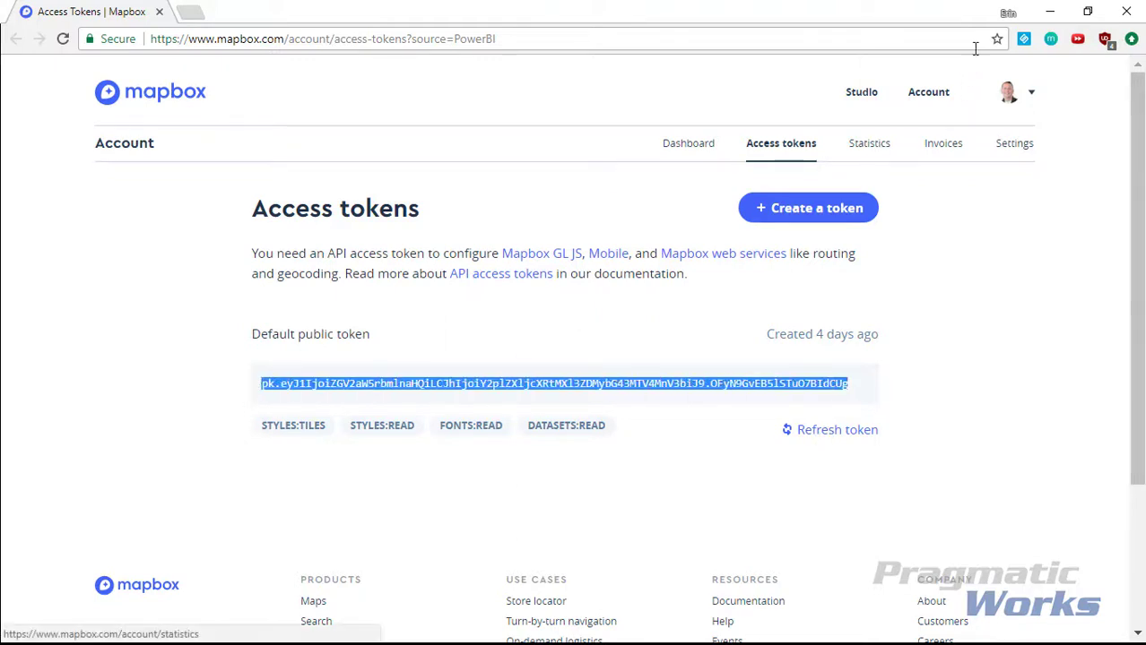
pyautogui.click(1049, 11)
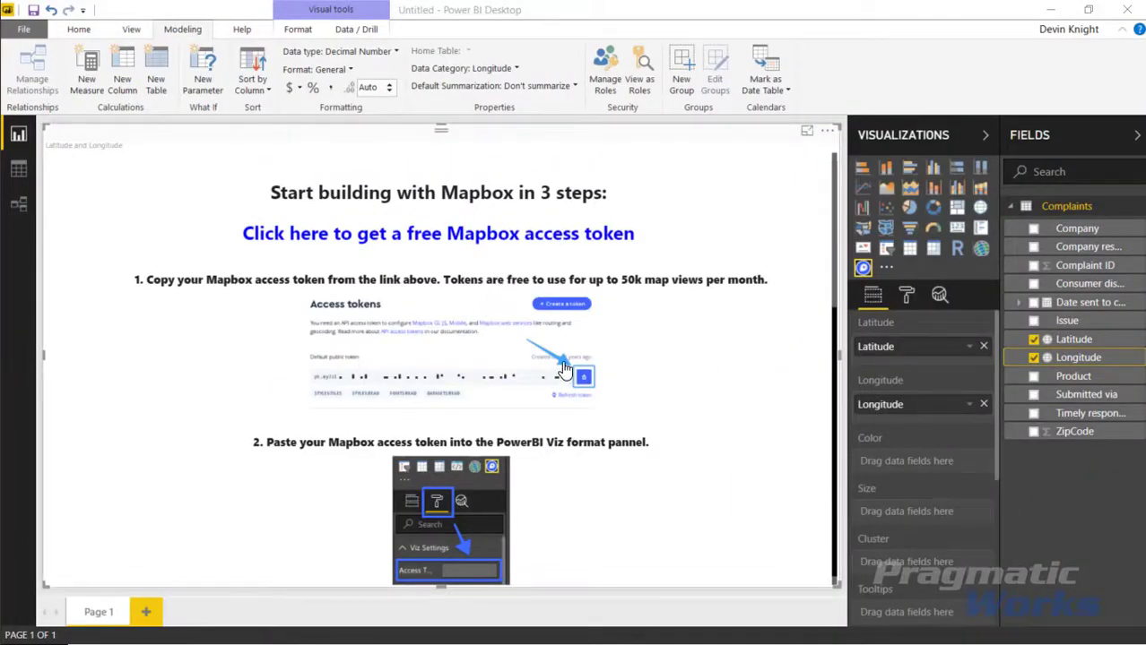
# Paste the Mapbox access token into the Access Token field of the visual's Viz Settings
pyautogui.scroll(-2, 506, 530)
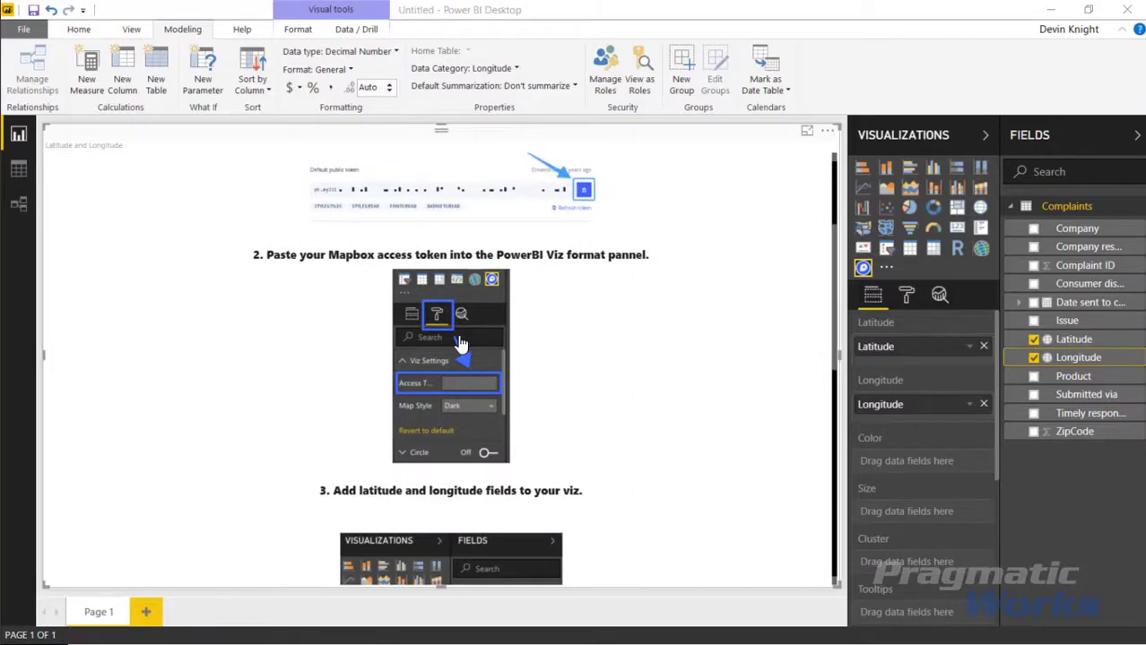
pyautogui.scroll(-2, 487, 383)
pyautogui.scroll(1, 471, 341)
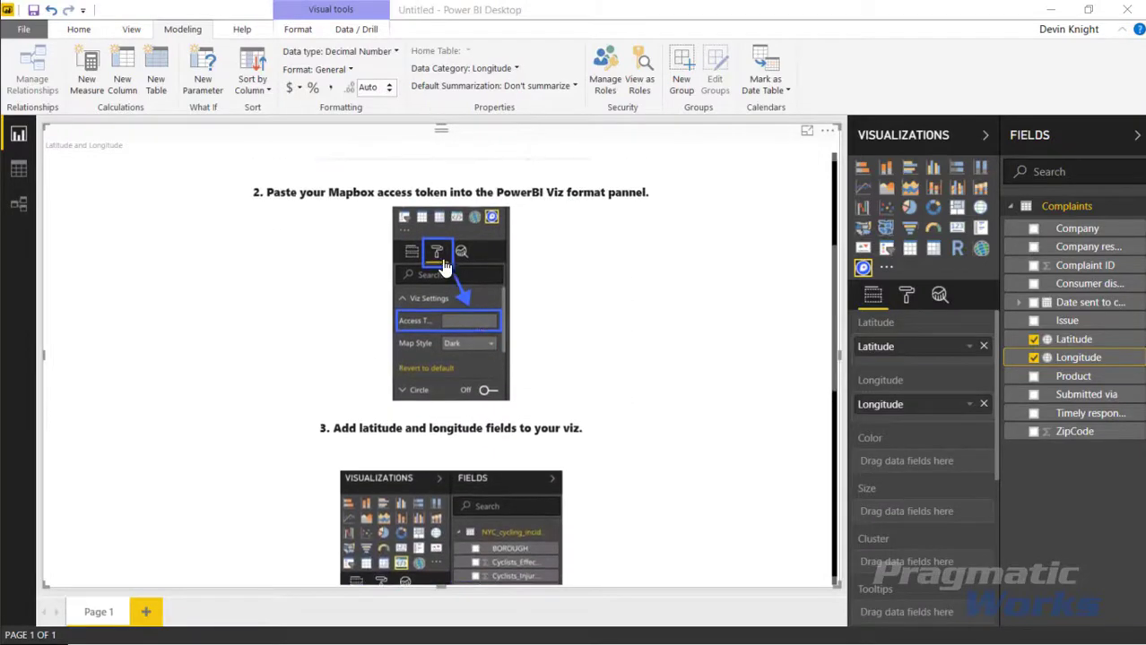
pyautogui.click(907, 298)
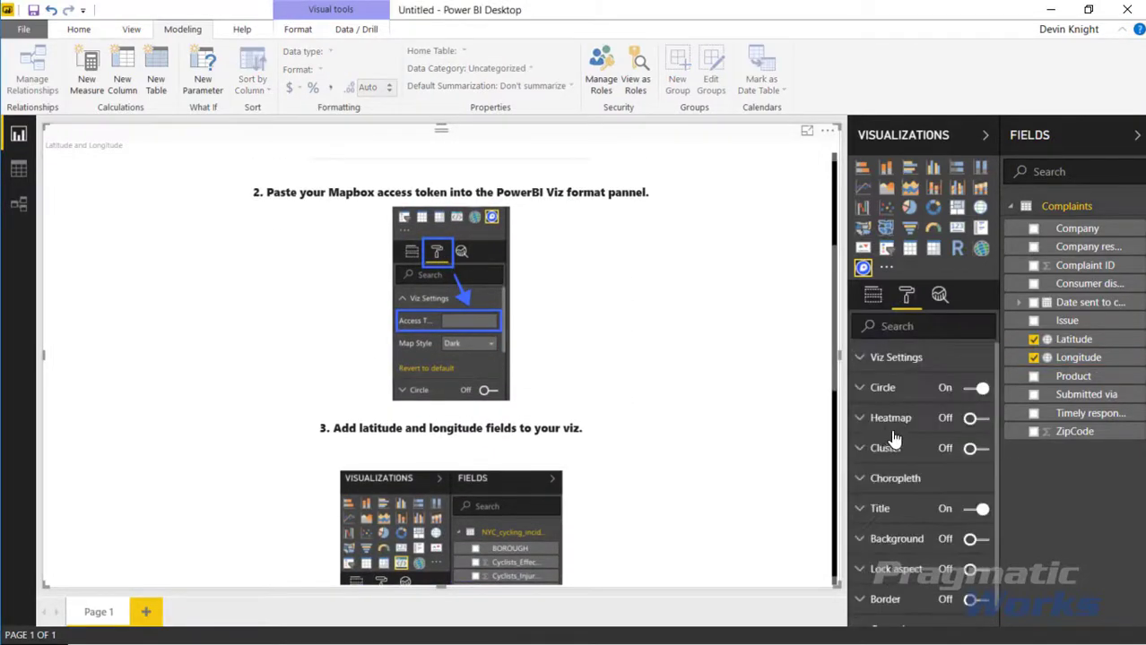
pyautogui.click(858, 366)
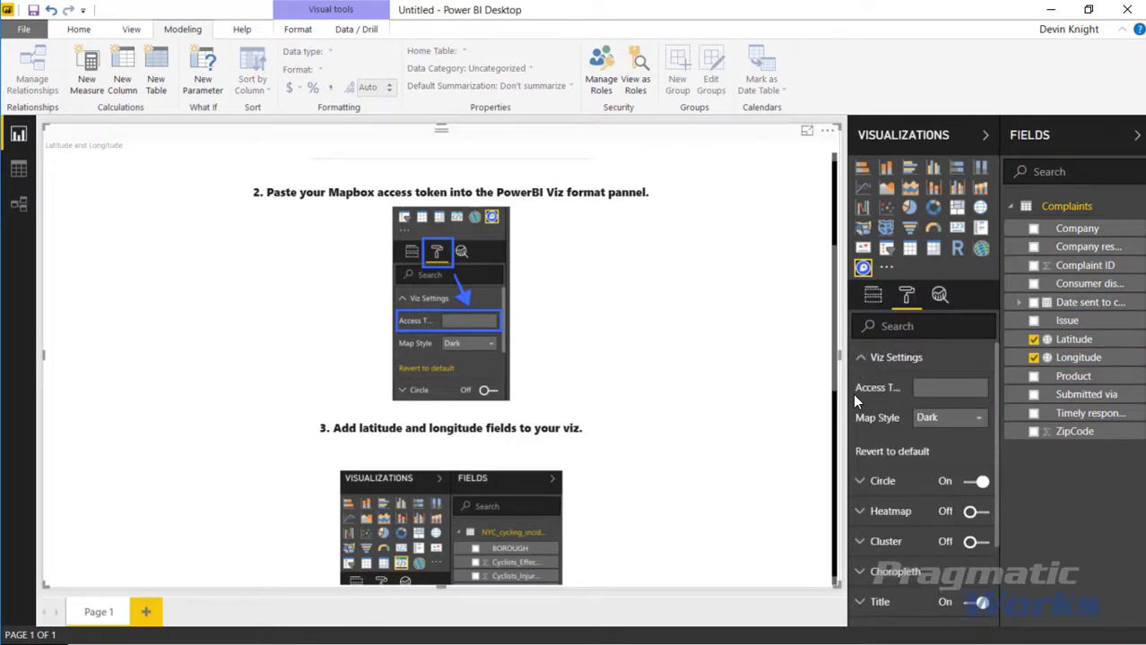
pyautogui.hotkey('ctrl', 'v')
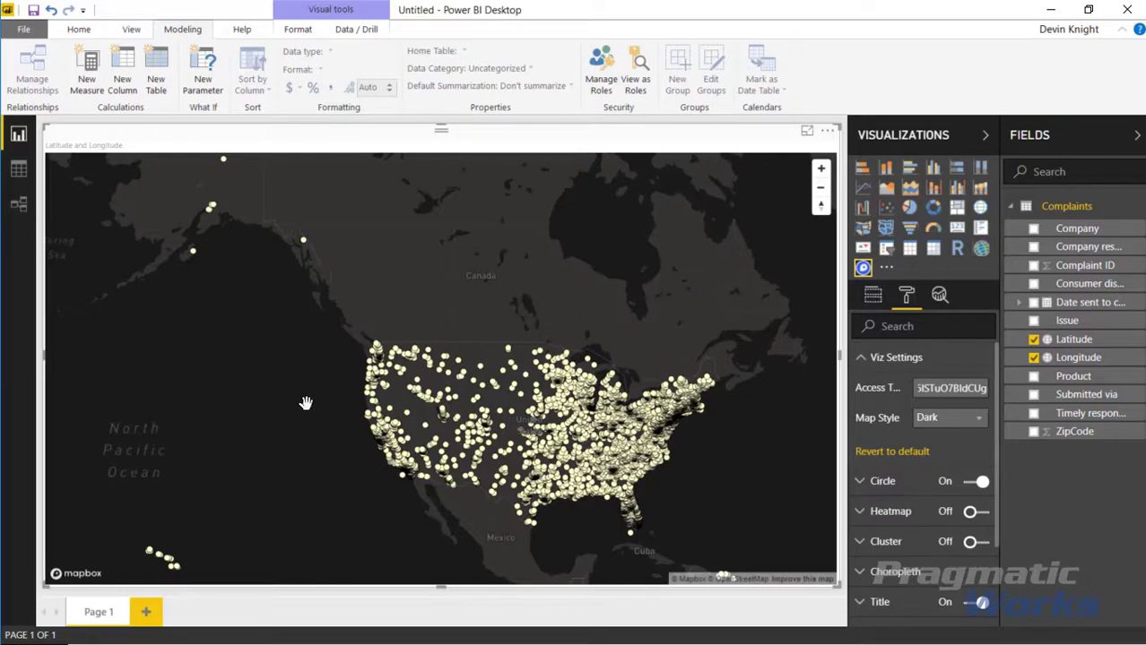
# Turn off the map's Circle layer and turn on the Heatmap layer instead
pyautogui.click(864, 359)
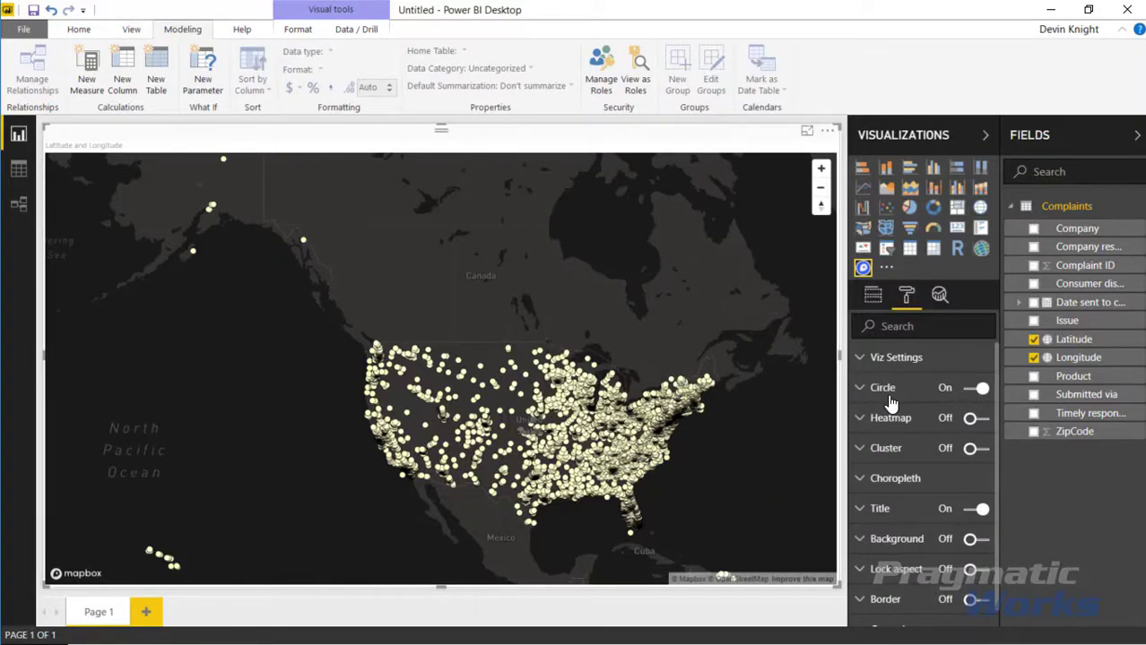
pyautogui.click(977, 389)
pyautogui.click(973, 418)
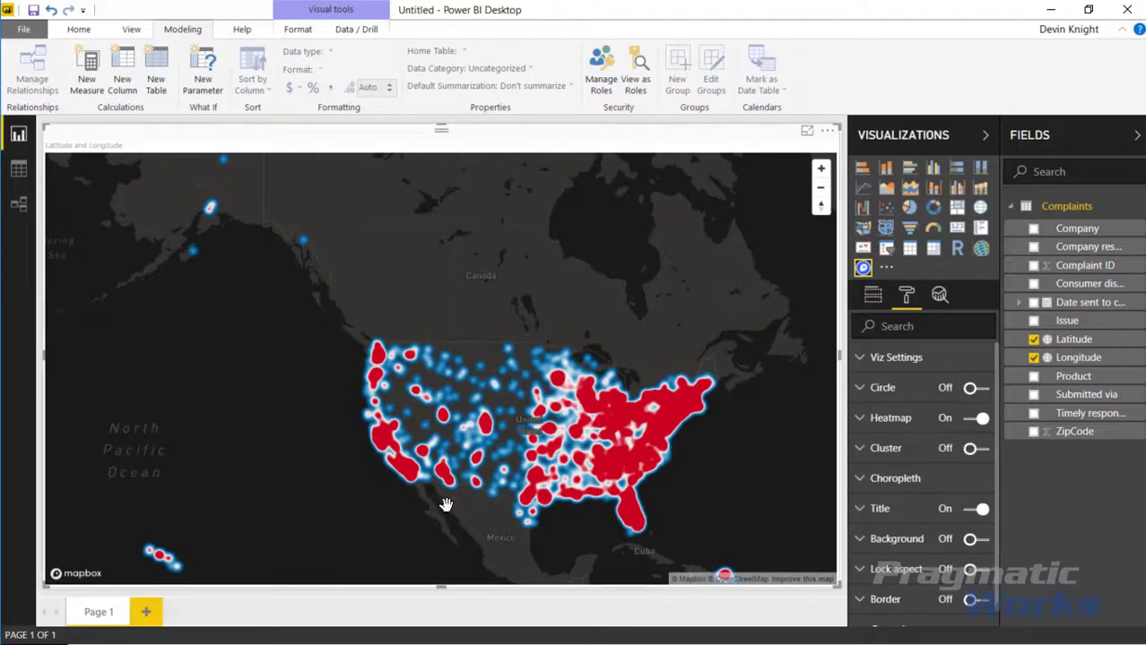
# Try the Cluster layer in place of the Heatmap, and restore the Circle layer as the only active one
pyautogui.click(976, 418)
pyautogui.click(970, 449)
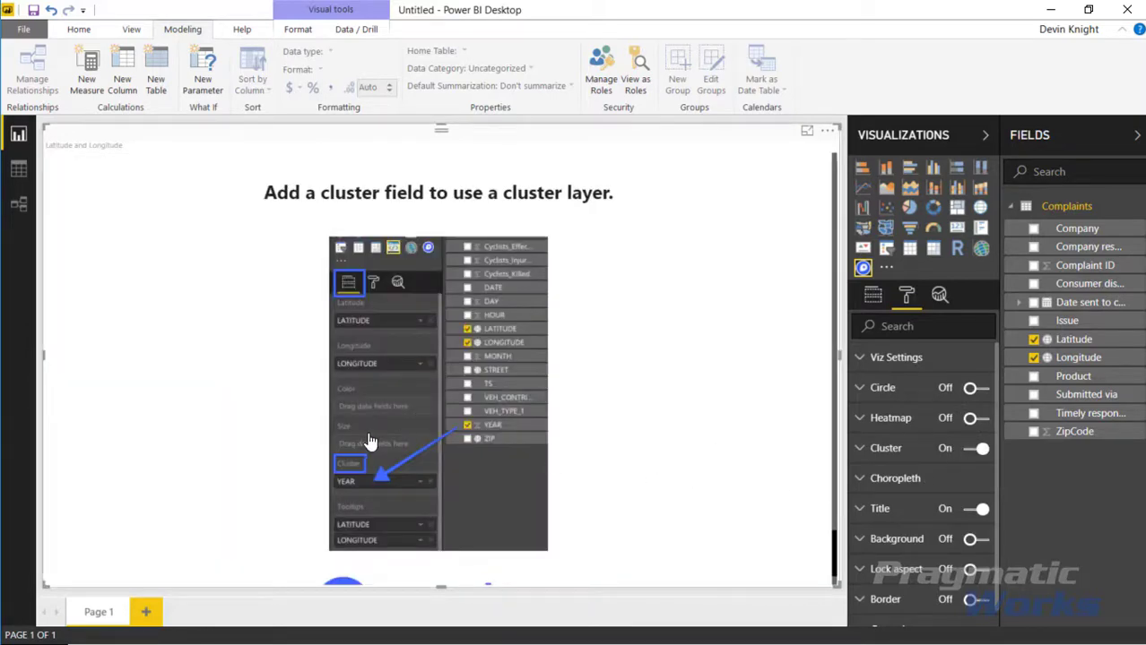
pyautogui.click(974, 388)
pyautogui.click(975, 448)
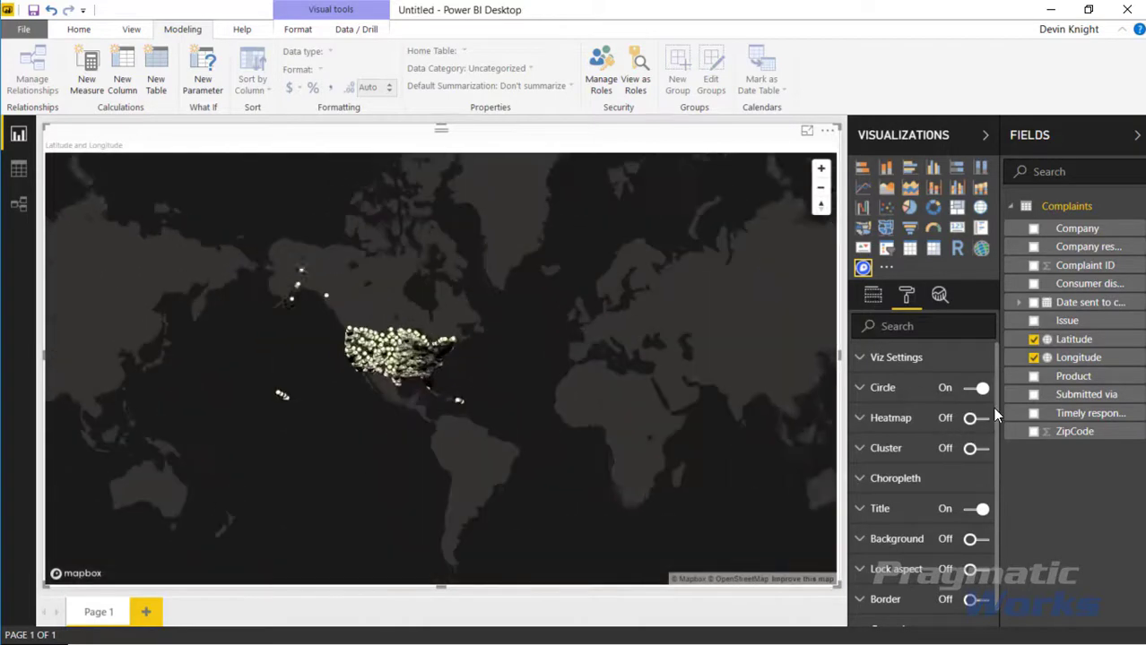
# Assign the Consumer disputed? field to the Color role of the Mapbox visual
pyautogui.click(873, 298)
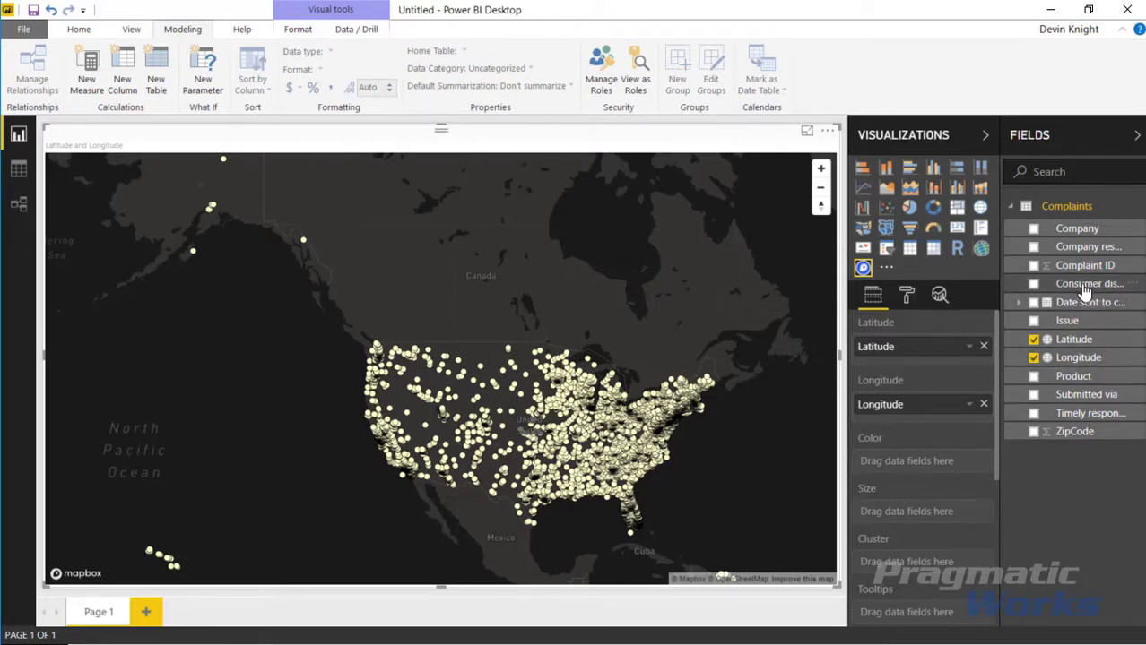
pyautogui.moveTo(1084, 293); pyautogui.dragTo(953, 475)
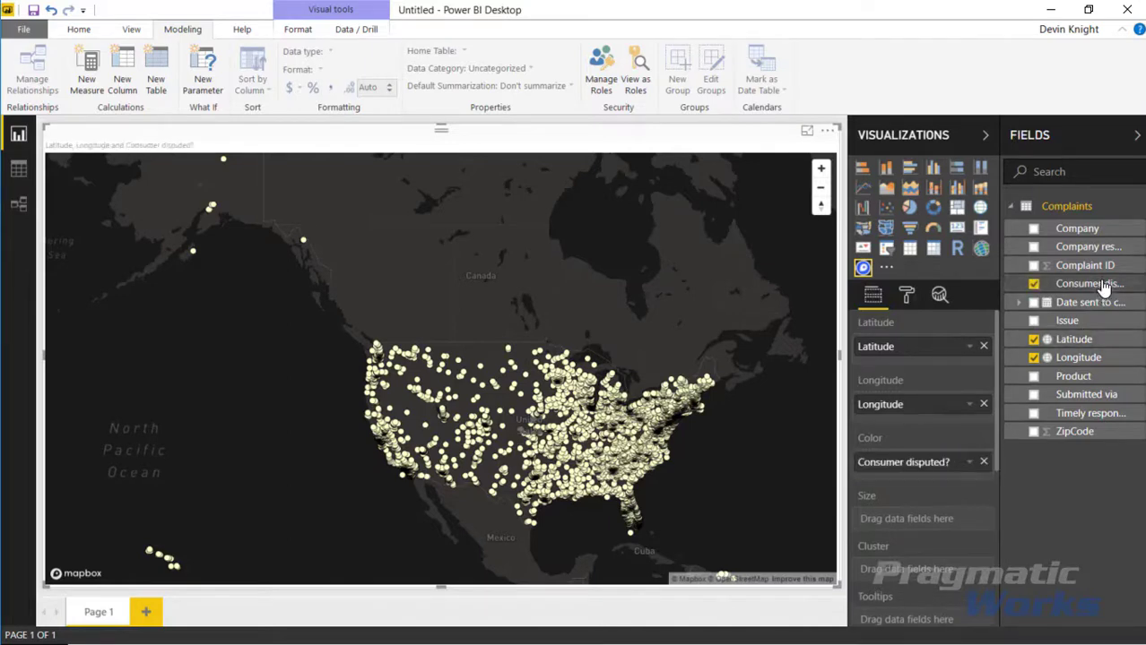
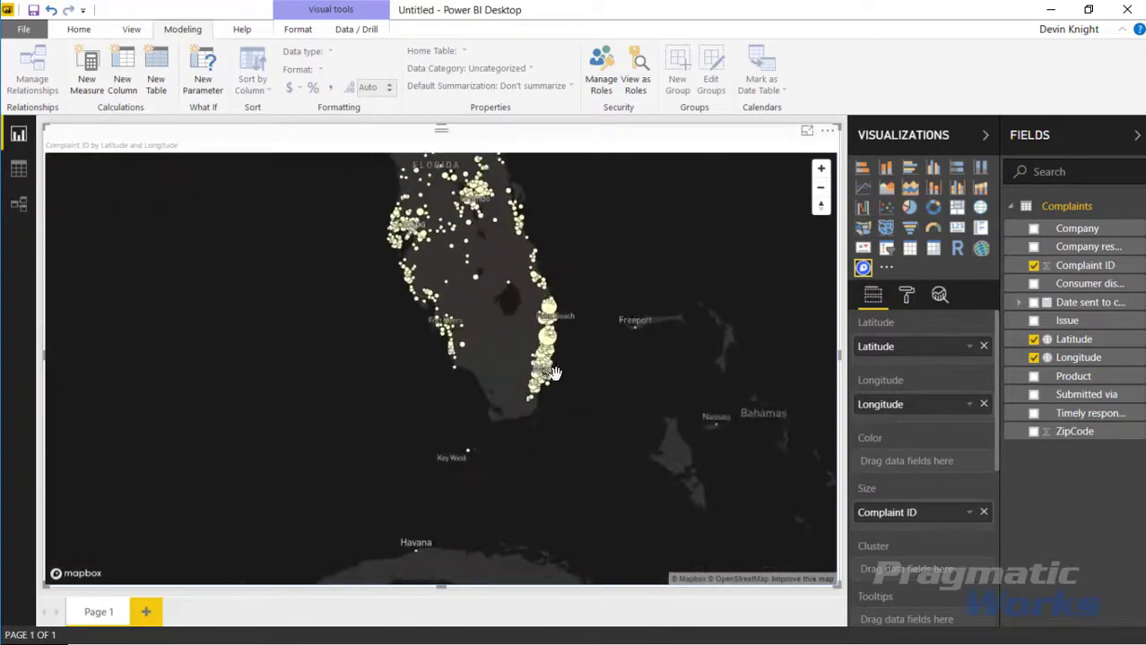
# Add the ZipCode field to the visual's Tooltips role and check the tooltip on the circles in South Florida
pyautogui.scroll(4, 654, 460)
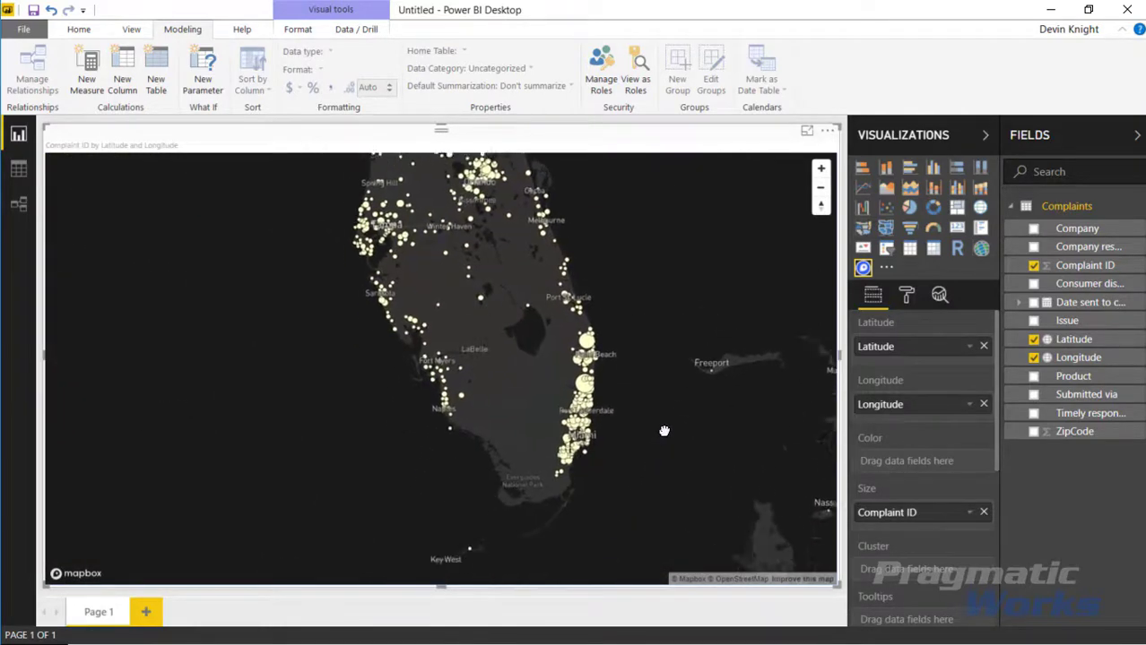
pyautogui.moveTo(665, 436); pyautogui.dragTo(683, 456)
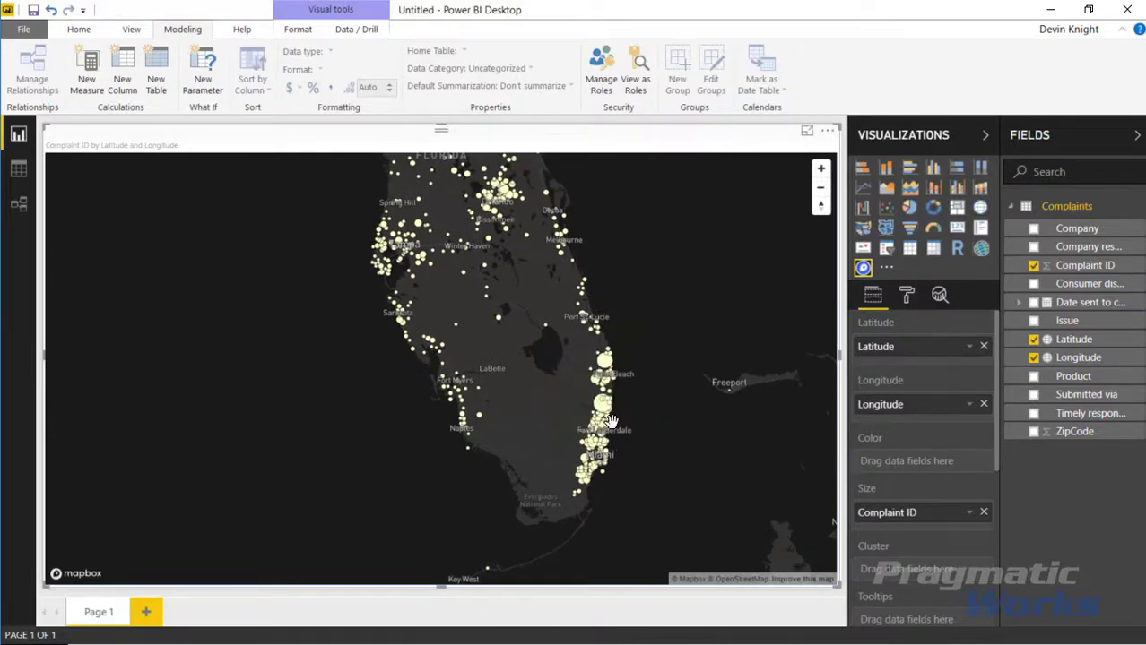
pyautogui.moveTo(608, 422)
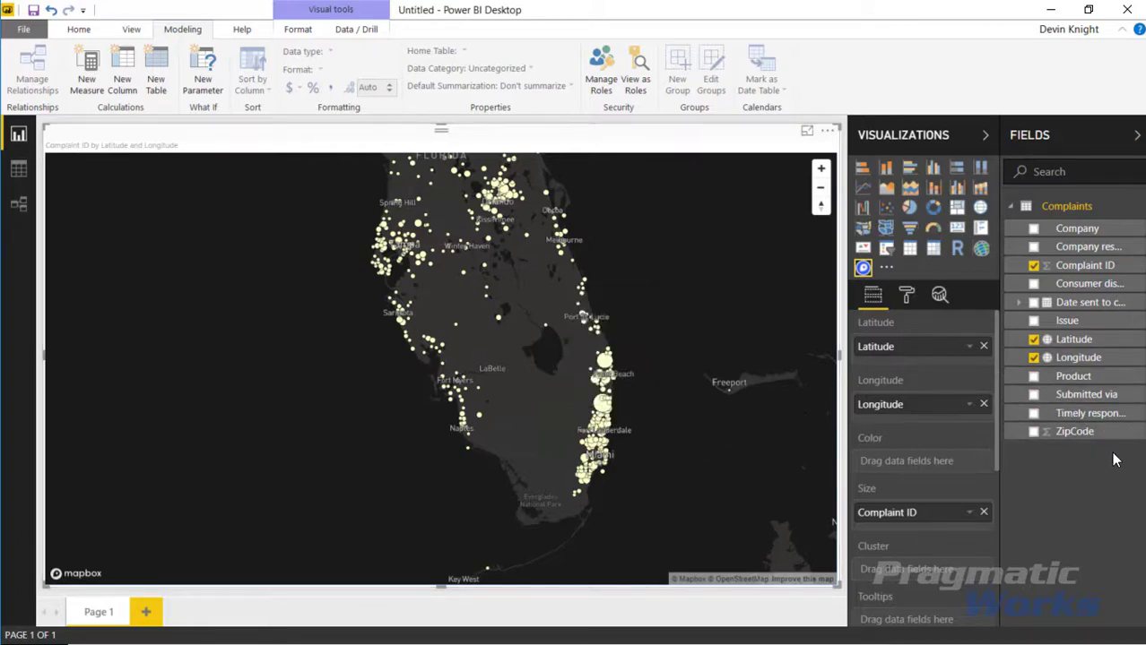
pyautogui.moveTo(1087, 433); pyautogui.dragTo(923, 620)
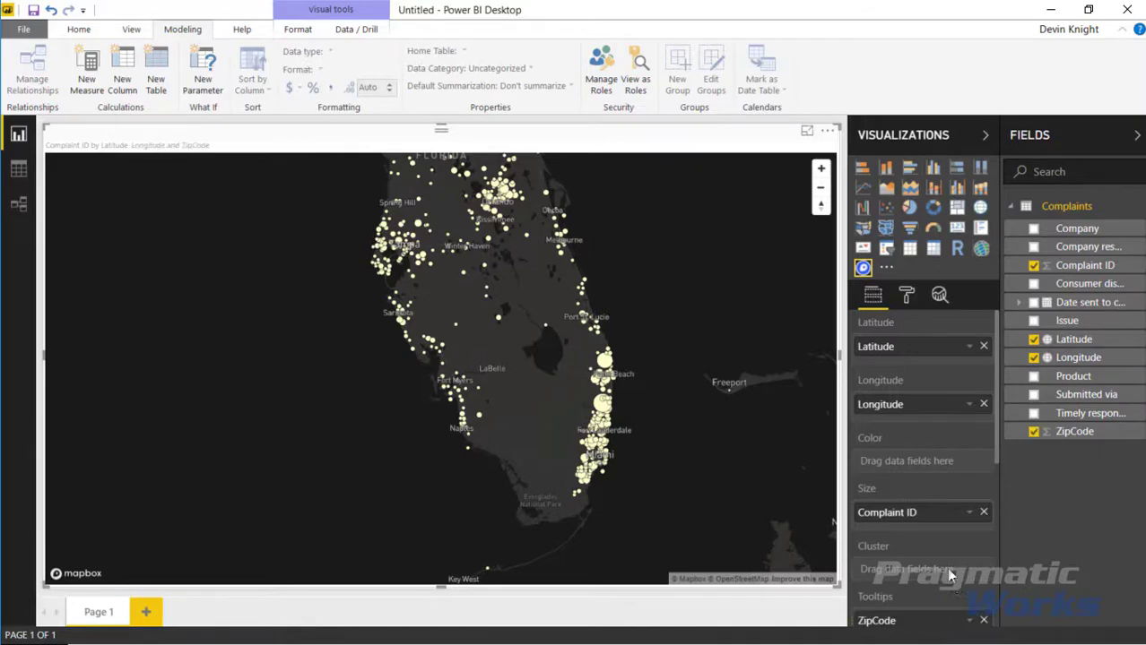
pyautogui.scroll(-5, 945, 538)
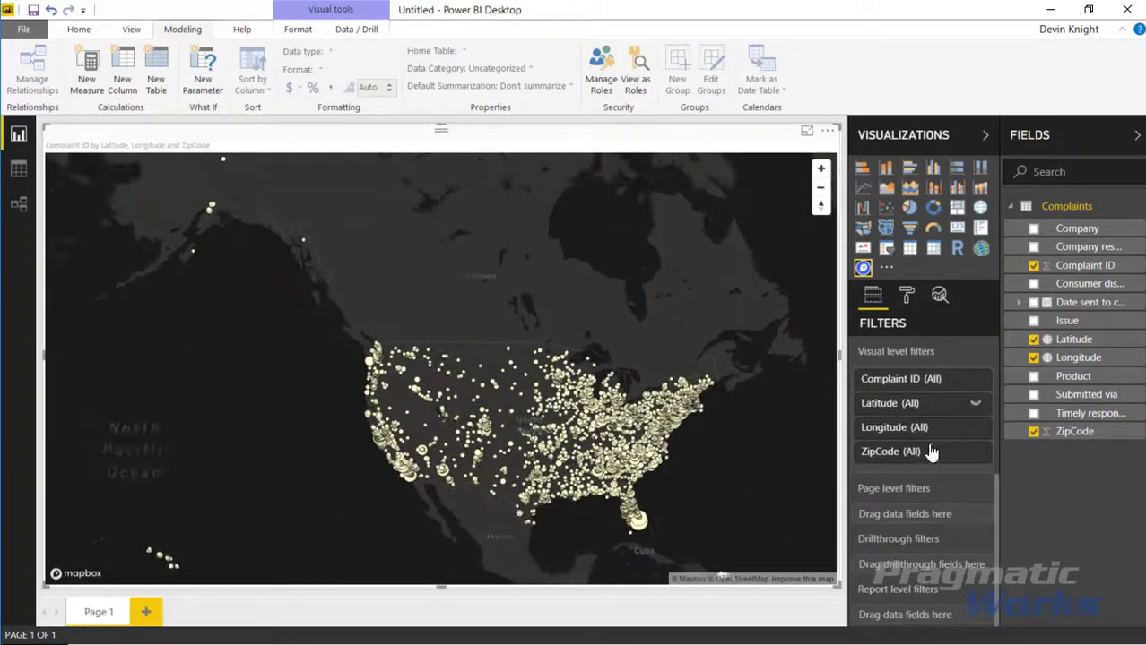
pyautogui.scroll(3, 930, 450)
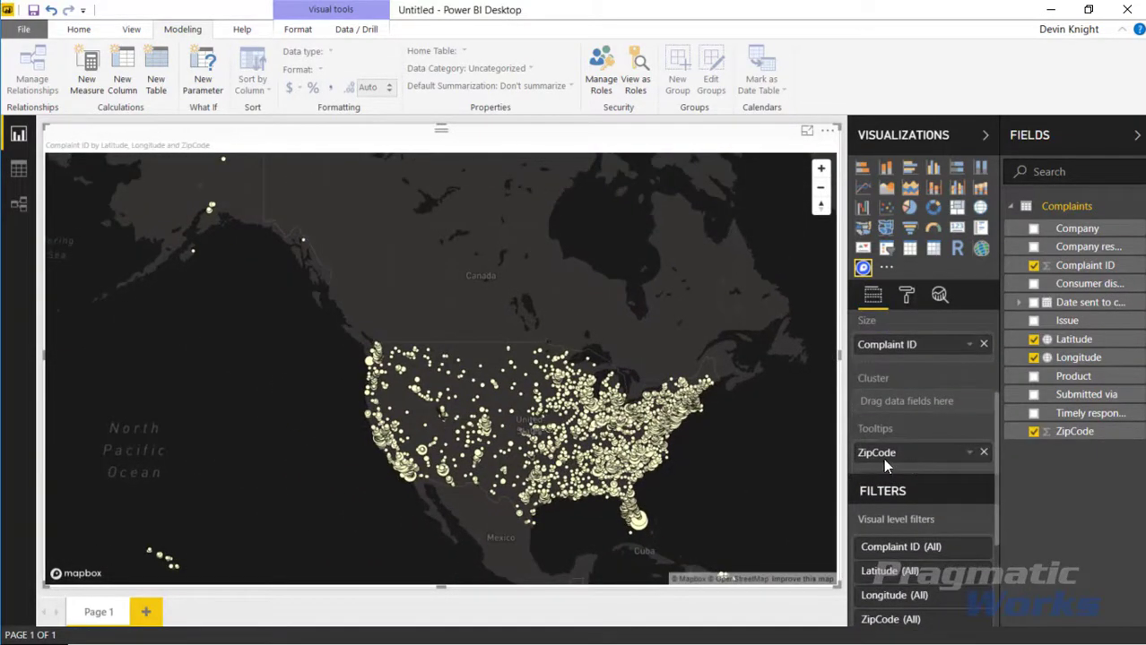
pyautogui.scroll(4, 616, 545)
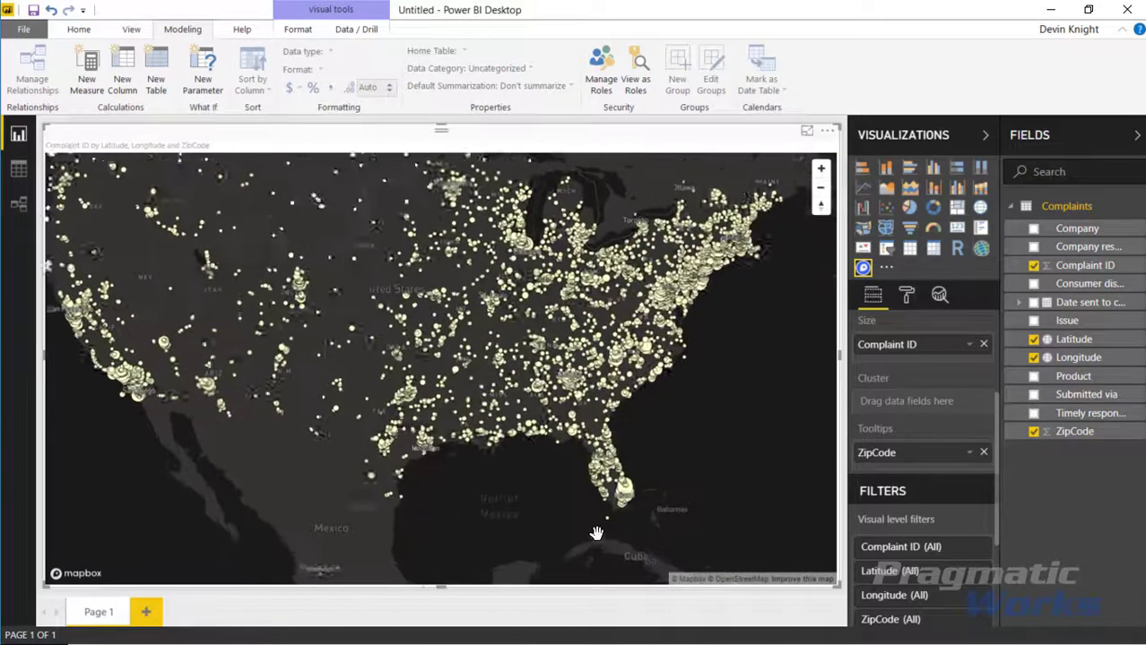
pyautogui.moveTo(616, 513)
pyautogui.scroll(1, 616, 514)
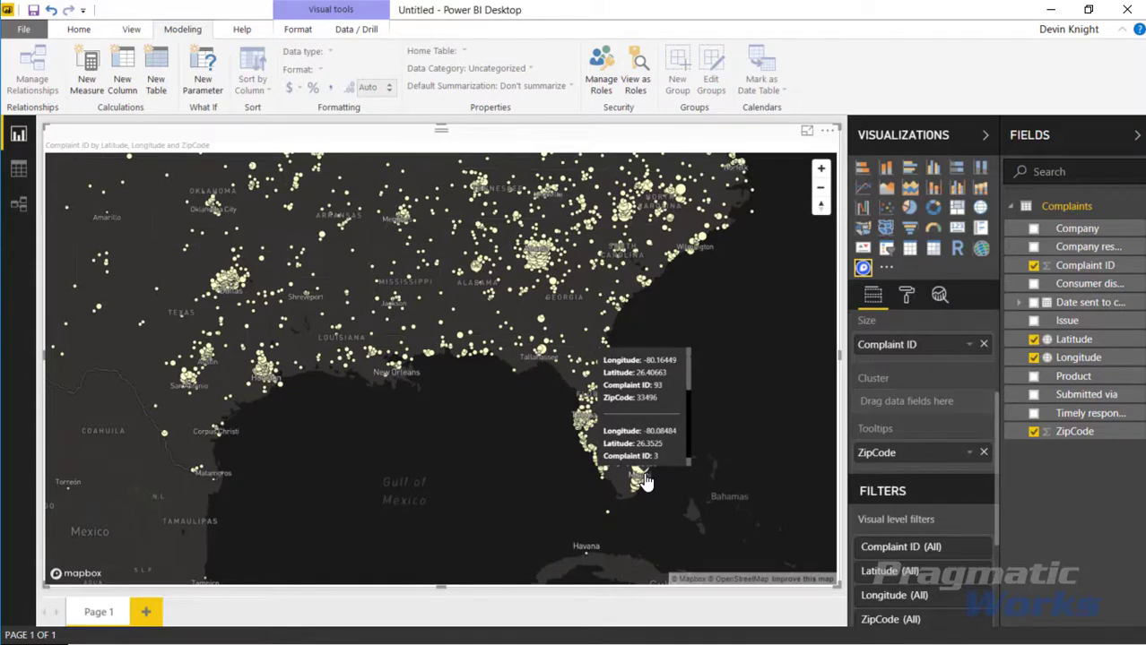
pyautogui.moveTo(639, 466)
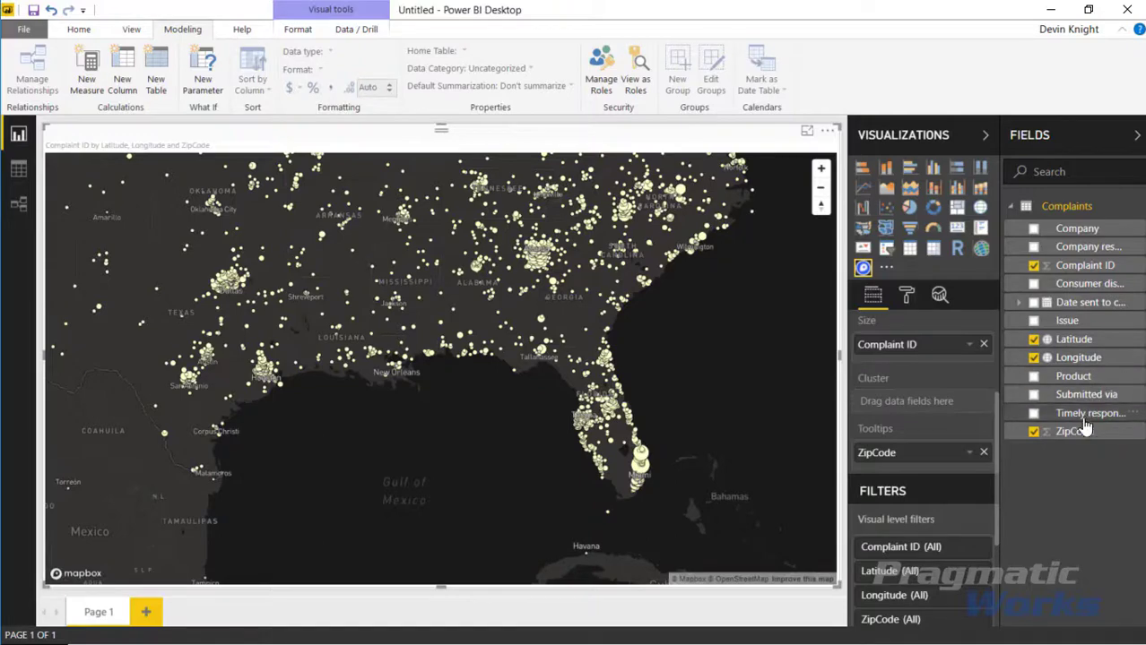
# Assign the Complaint ID field to the visual's Cluster role and open its aggregation options
pyautogui.moveTo(1085, 265); pyautogui.dragTo(943, 412)
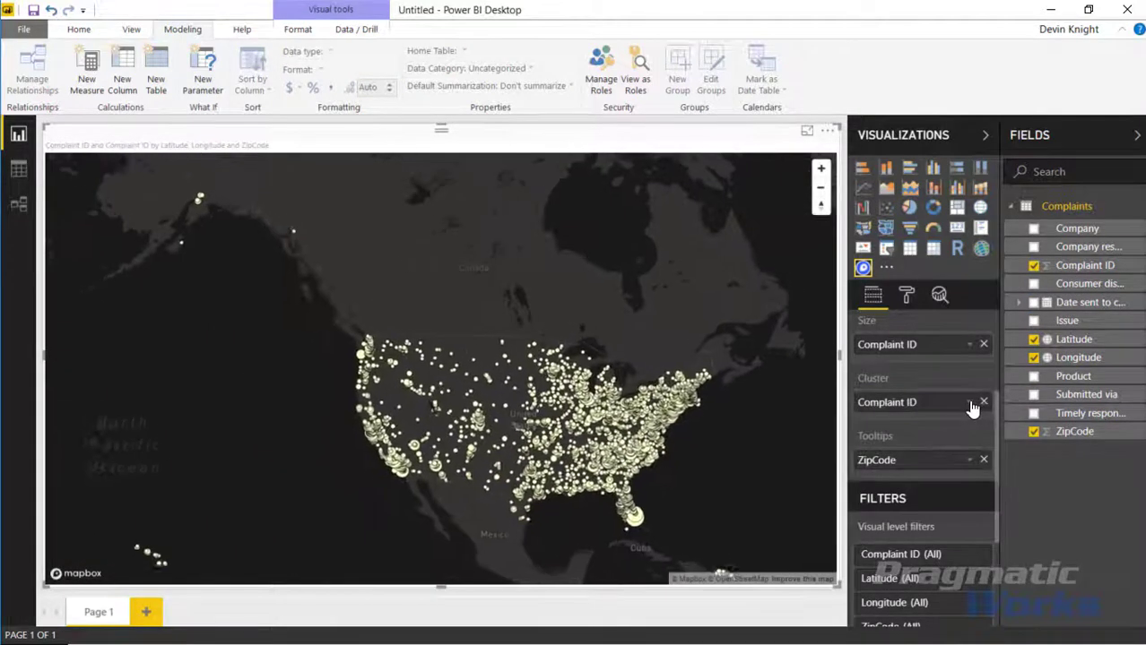
pyautogui.click(969, 408)
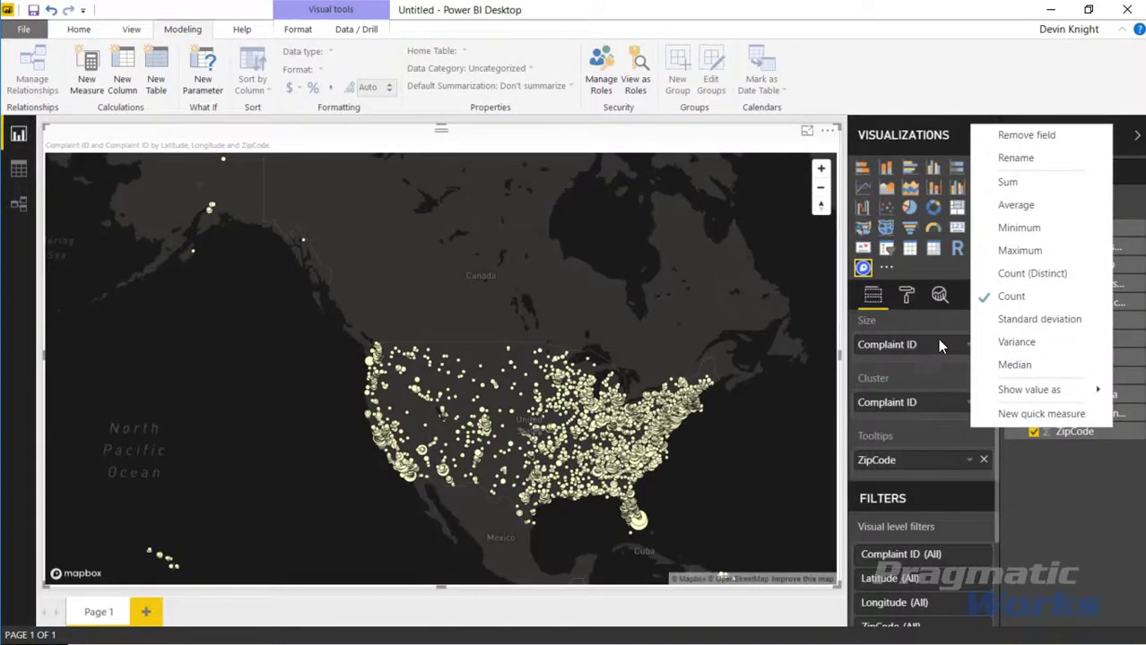
# Try the Light map style in the visual's Viz Settings and replace it with Satellite Streets
pyautogui.click(908, 299)
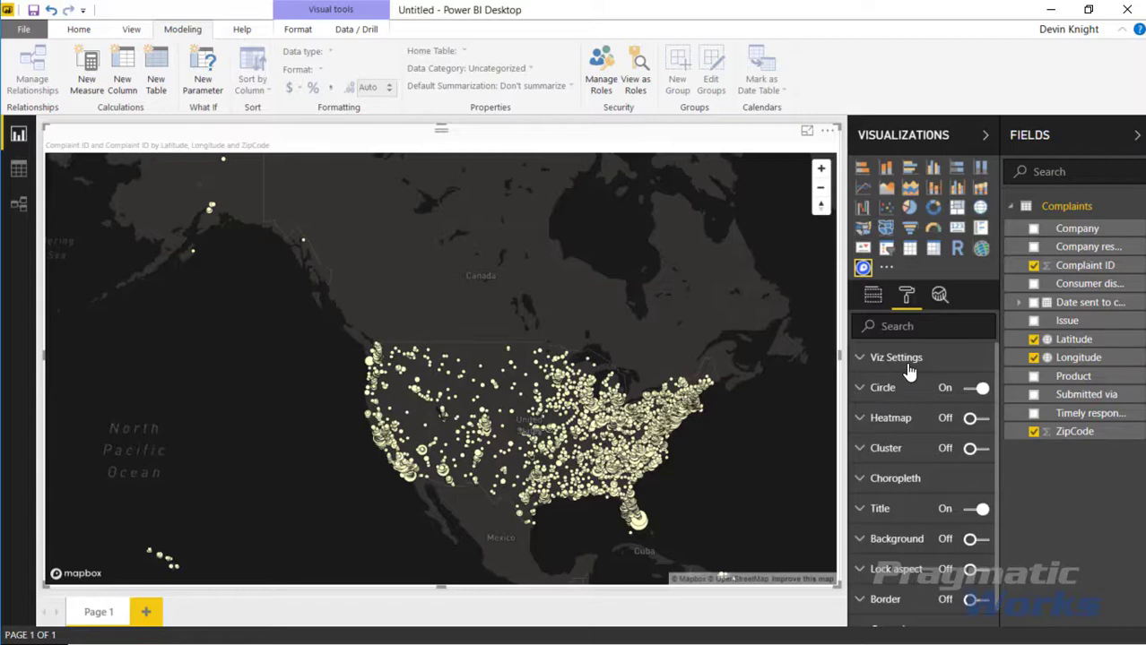
pyautogui.click(860, 360)
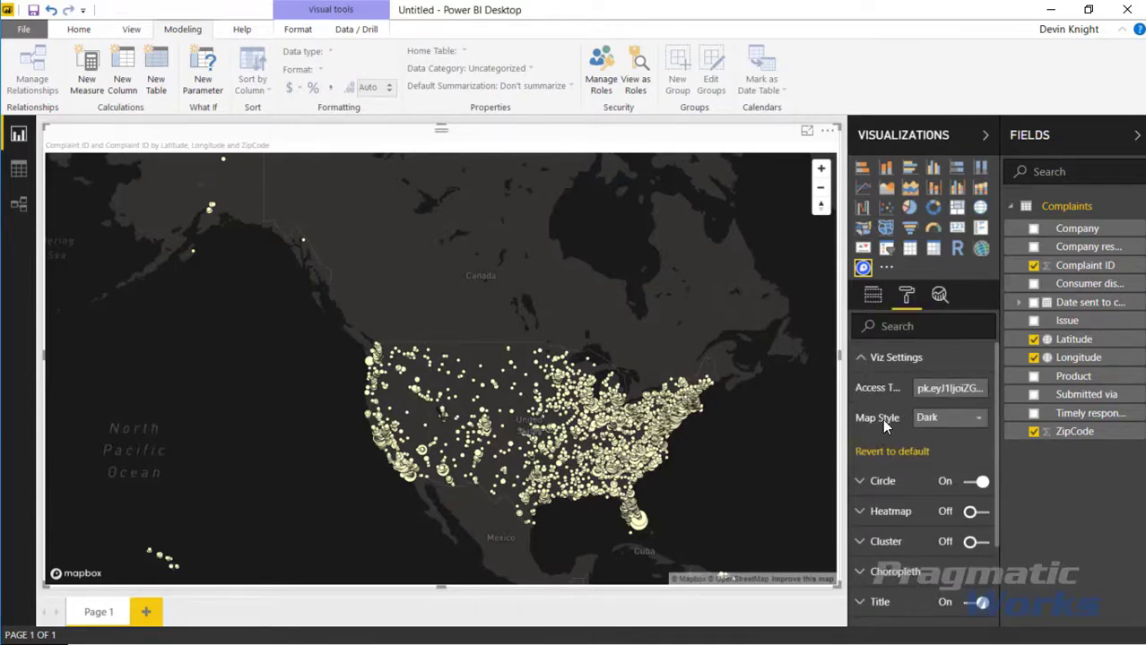
pyautogui.click(950, 423)
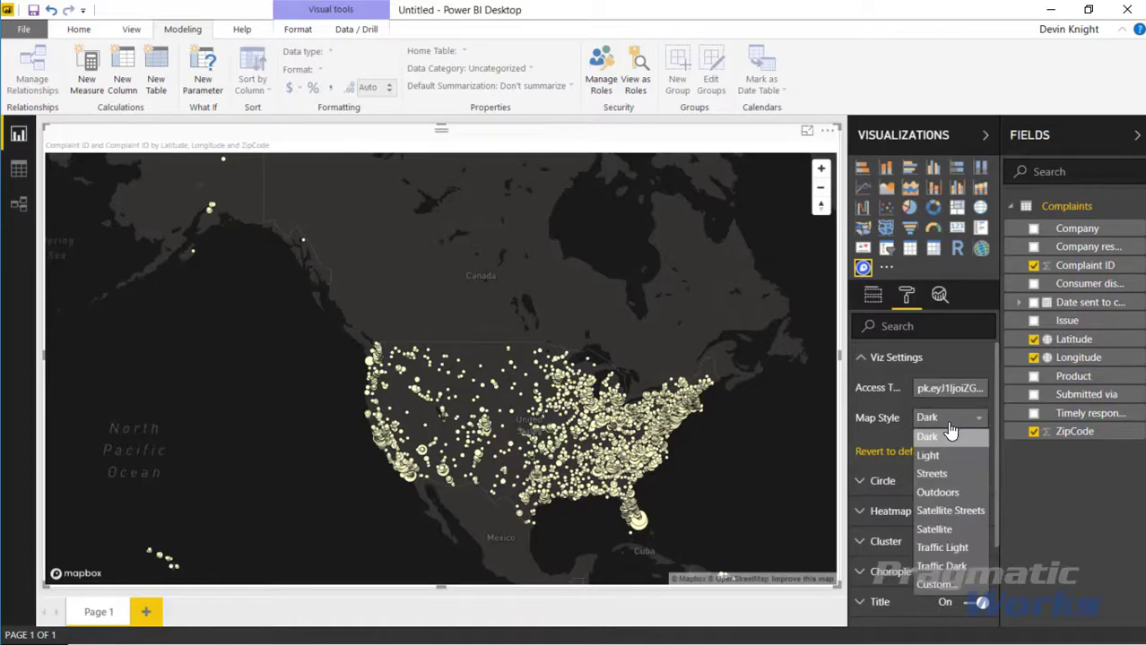
pyautogui.click(942, 456)
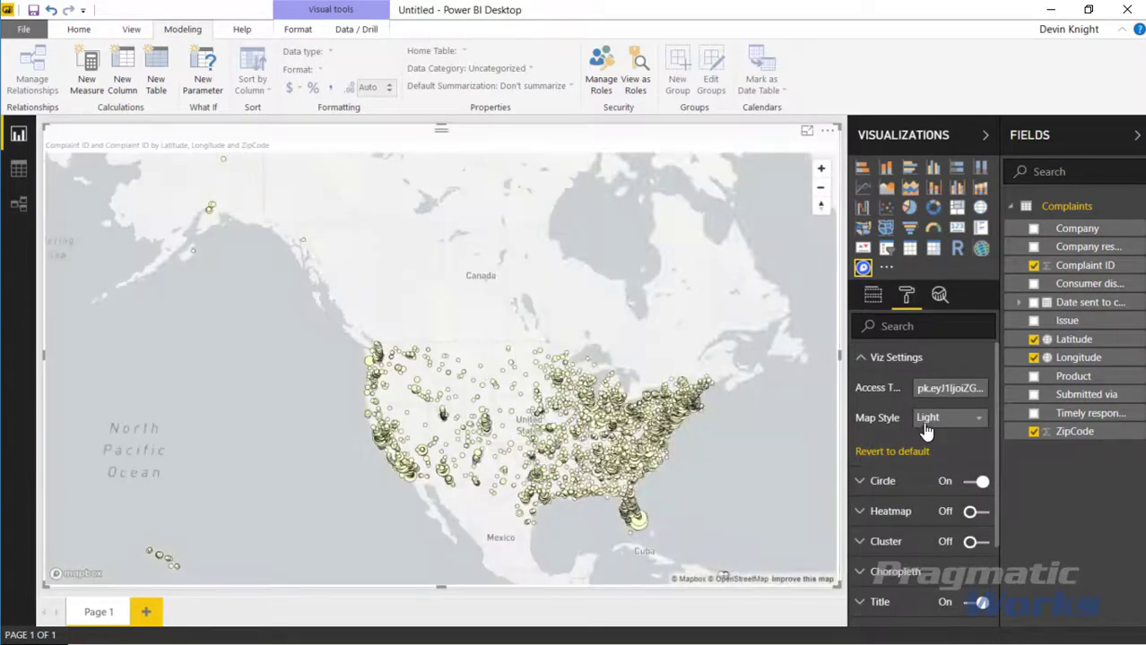
pyautogui.click(923, 433)
pyautogui.click(955, 512)
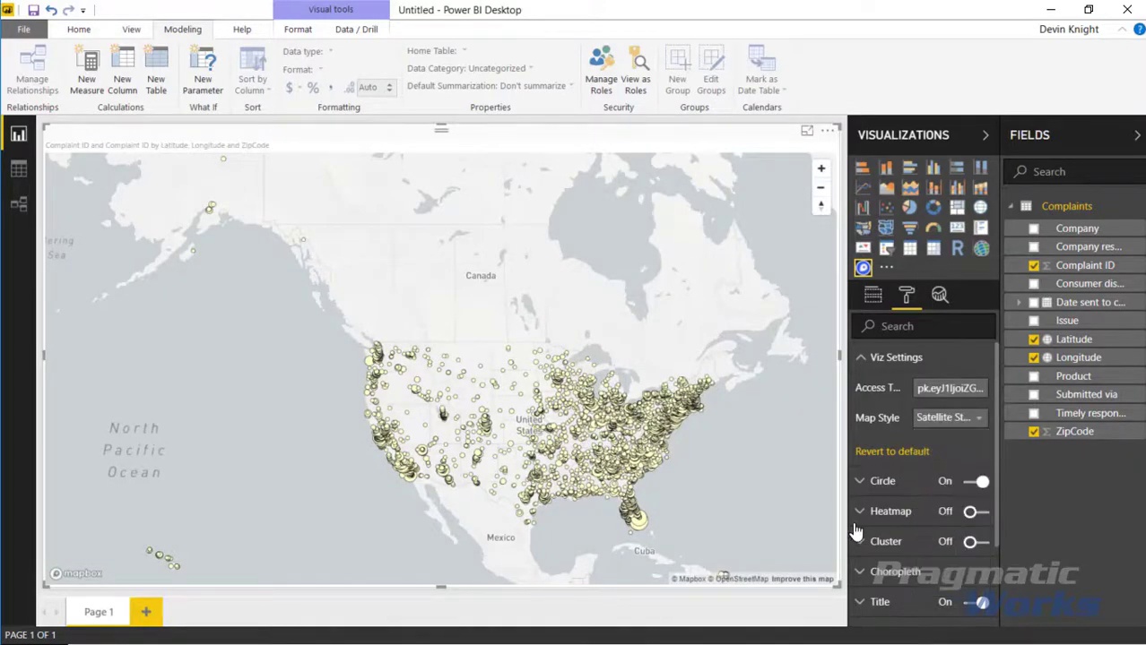
# Examine the large complaint circle northwest of Boca Raton on the satellite map, down to street level
pyautogui.scroll(8, 651, 536)
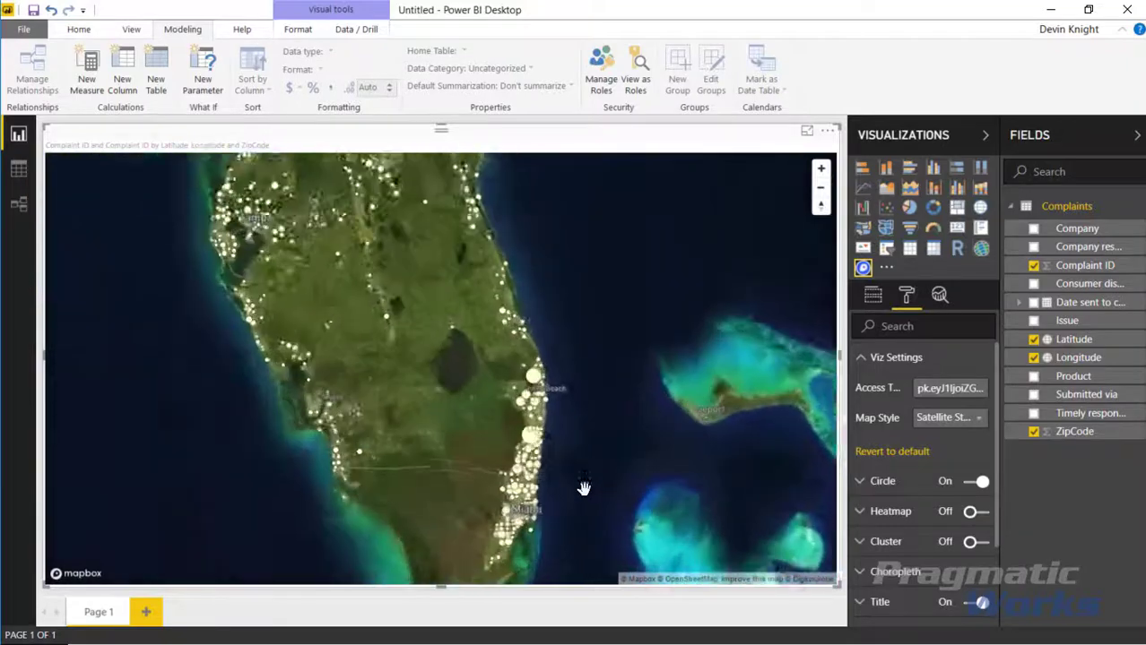
pyautogui.scroll(5, 584, 488)
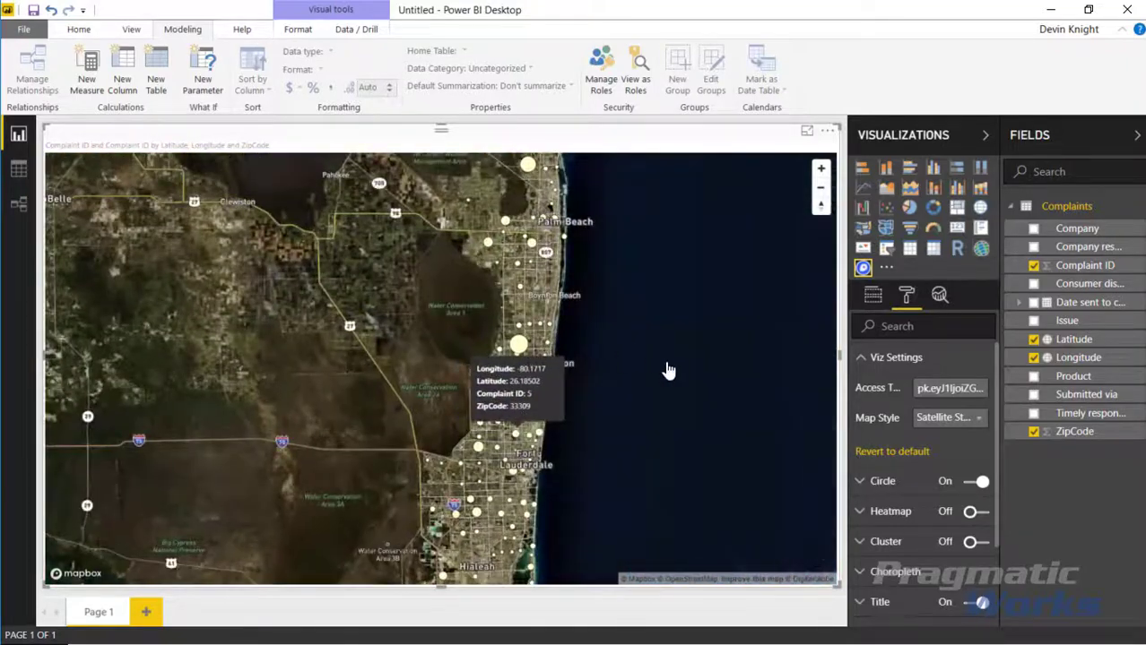
pyautogui.scroll(4, 526, 422)
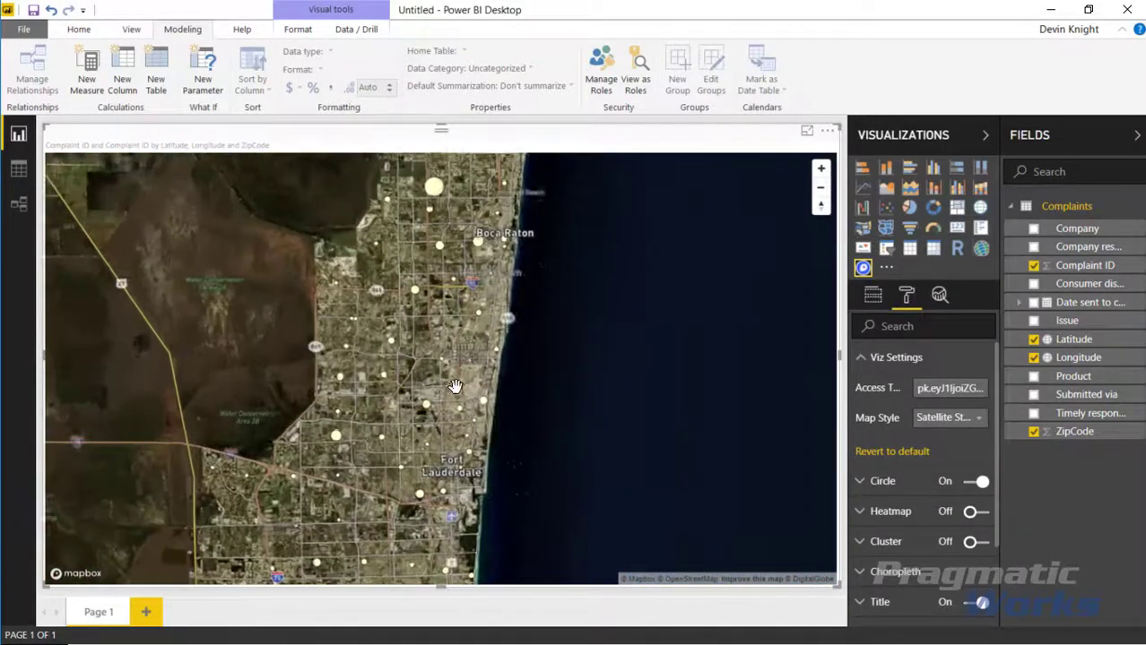
pyautogui.scroll(4, 529, 421)
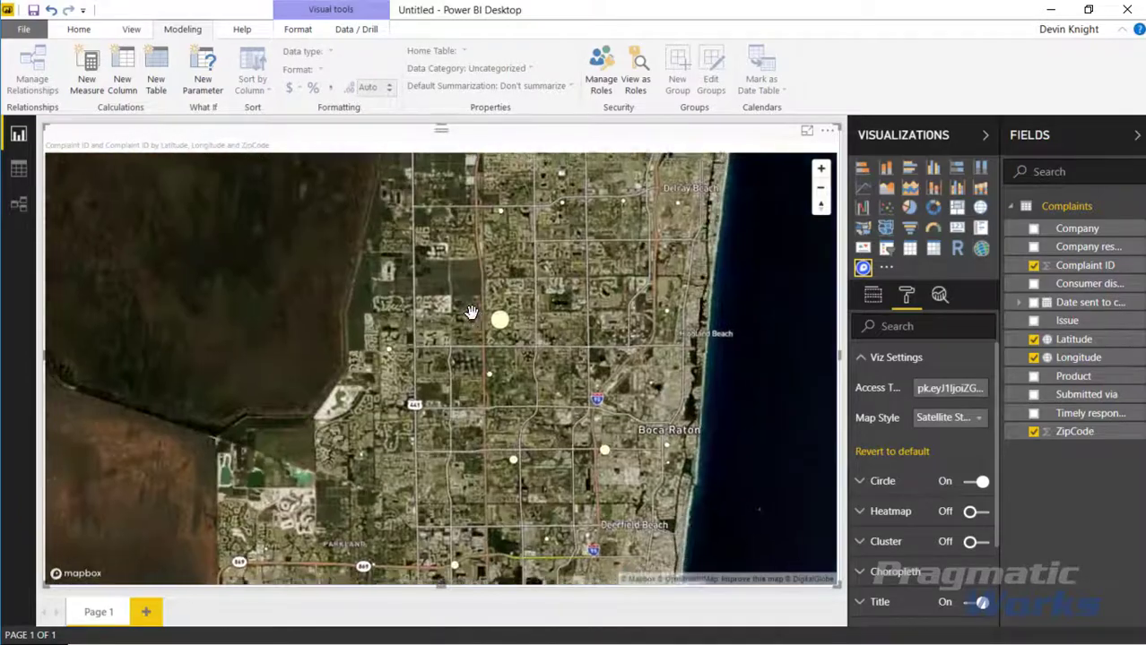
pyautogui.scroll(3, 491, 344)
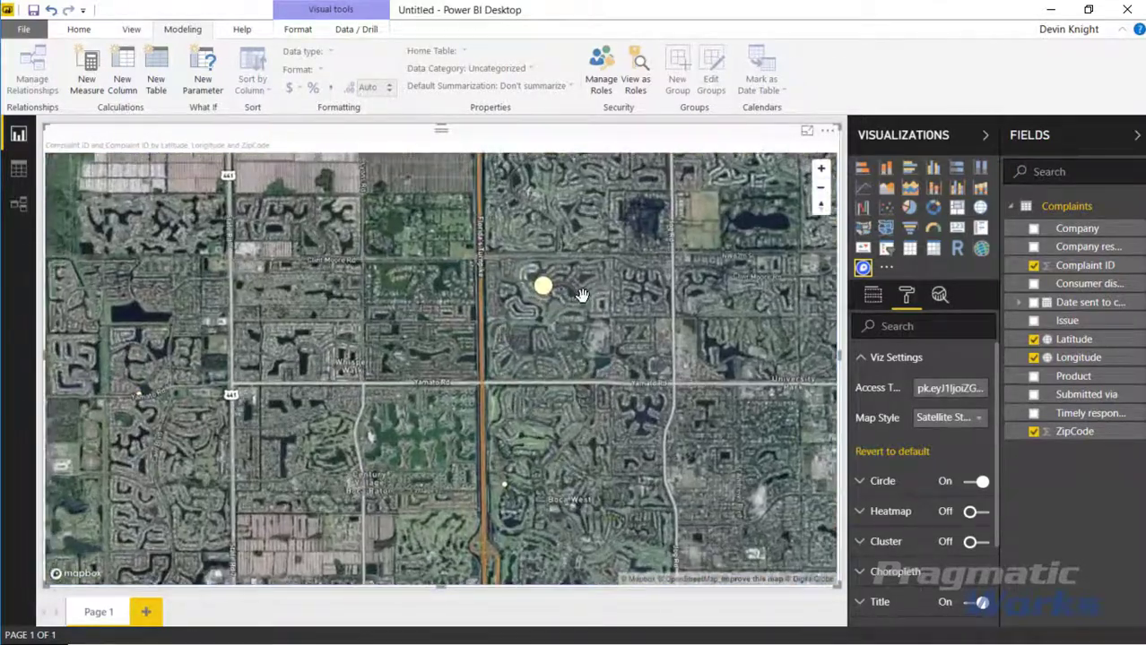
pyautogui.scroll(3, 546, 332)
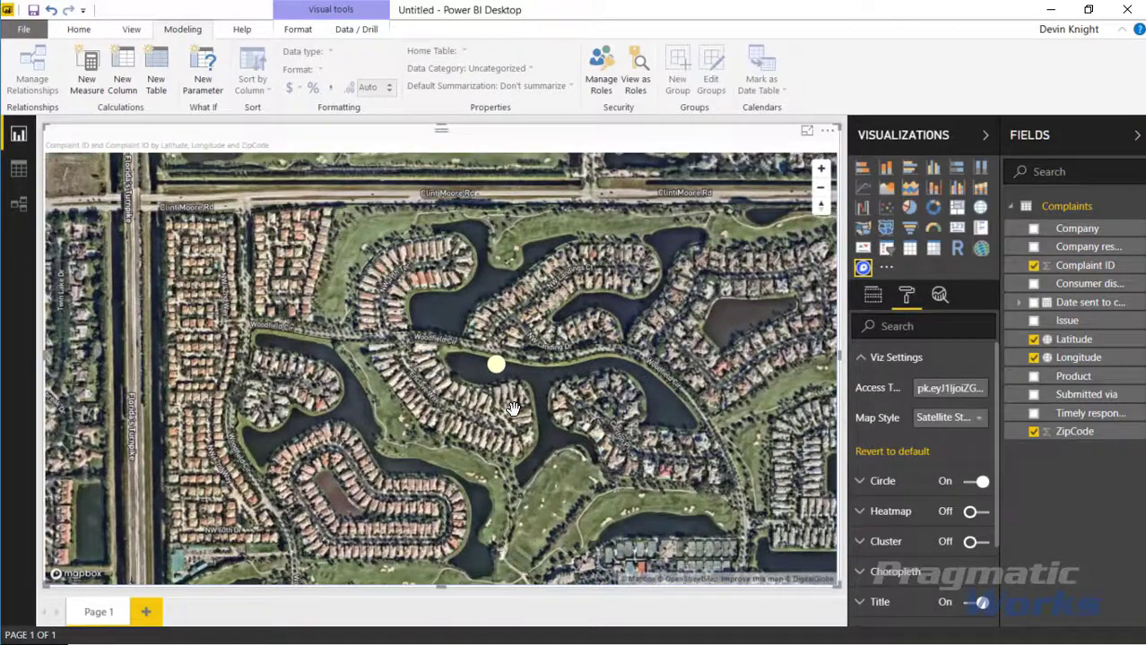
pyautogui.scroll(-5, 551, 414)
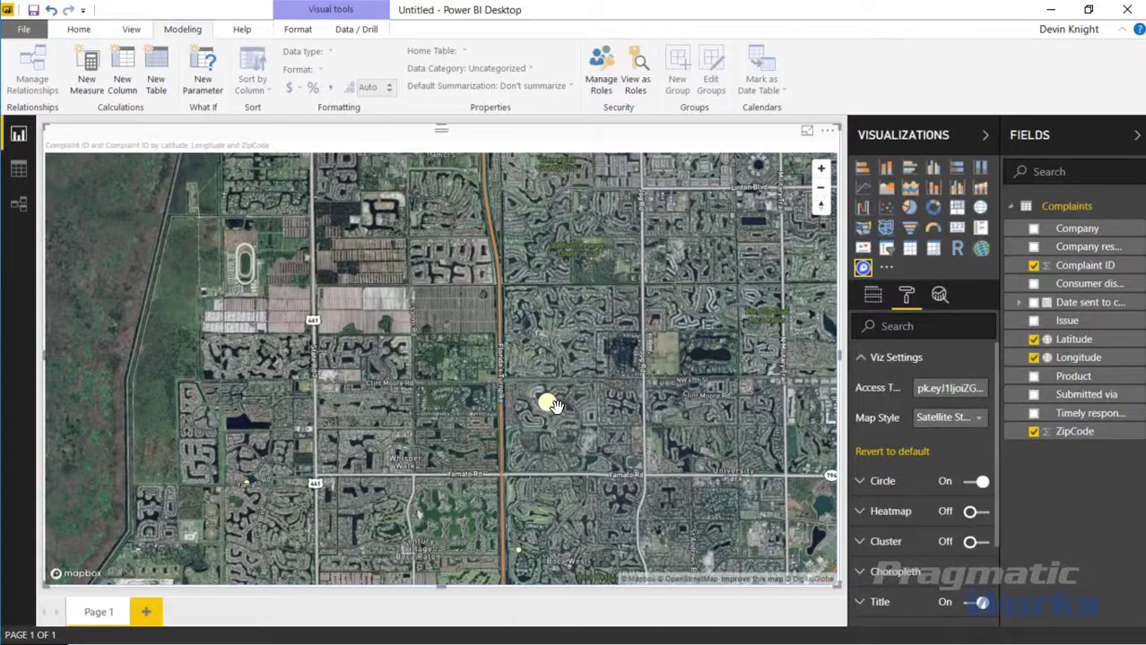
pyautogui.scroll(-5, 697, 446)
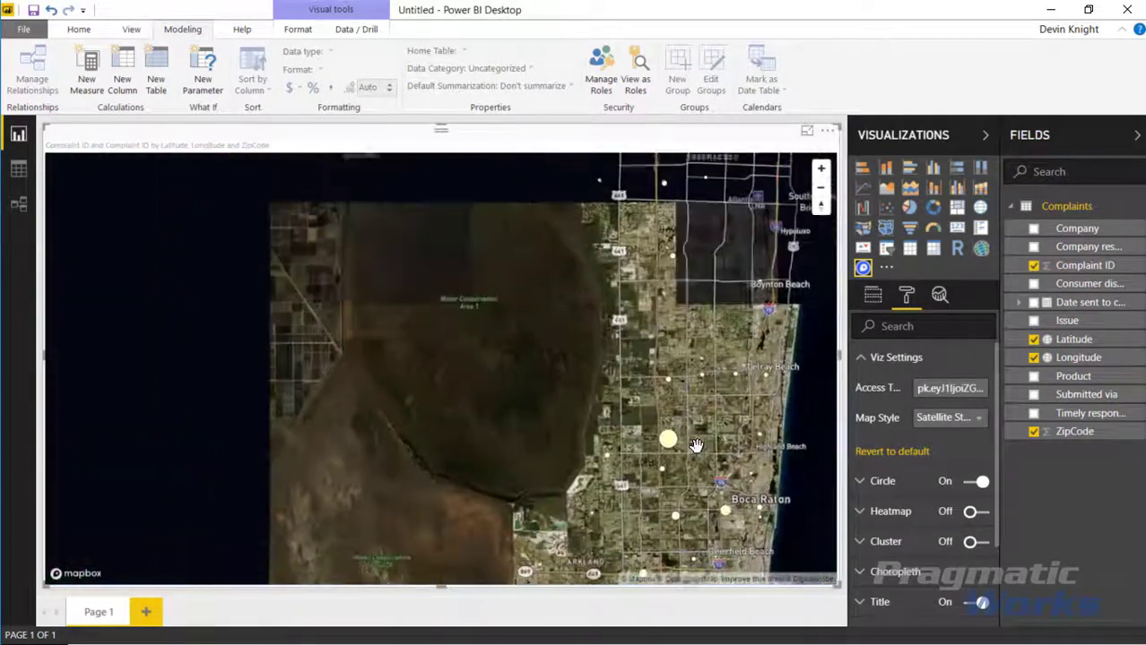
pyautogui.moveTo(820, 468); pyautogui.dragTo(688, 465)
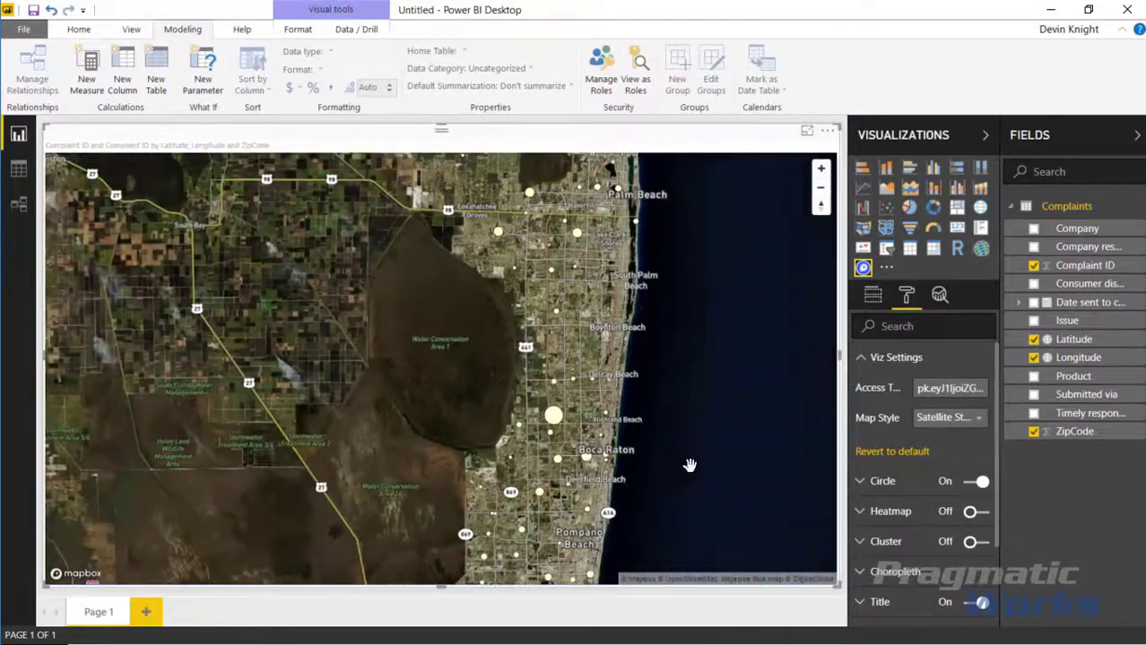
# Set the map style to Traffic Light and view the road traffic around Boynton Beach and Delray Beach up close
pyautogui.click(953, 417)
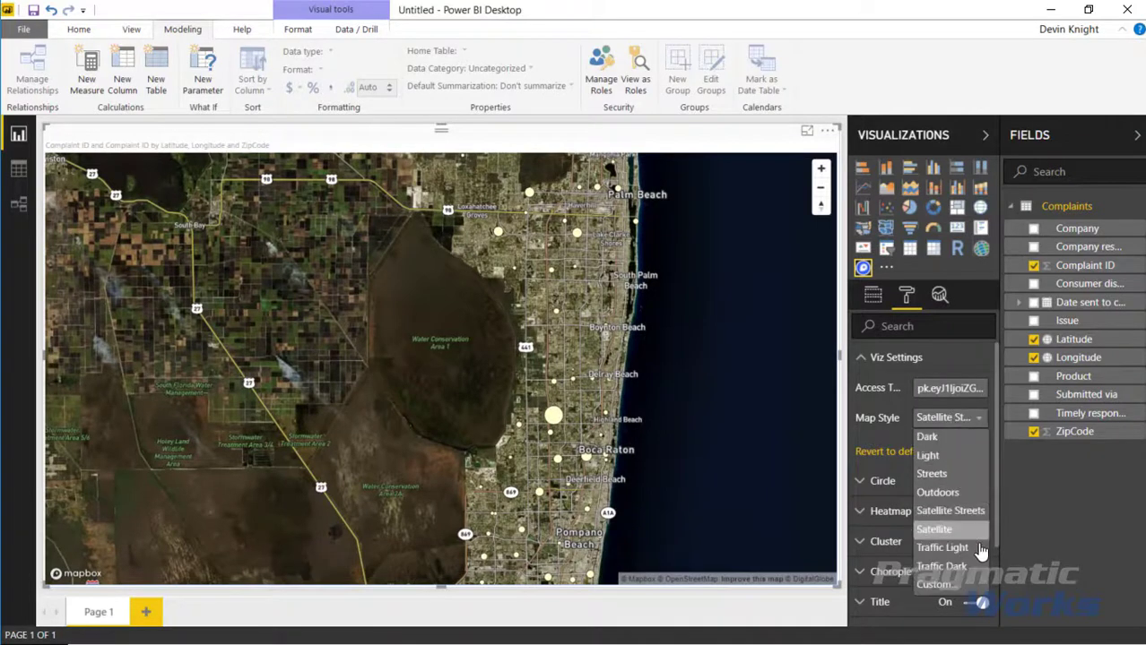
pyautogui.click(948, 548)
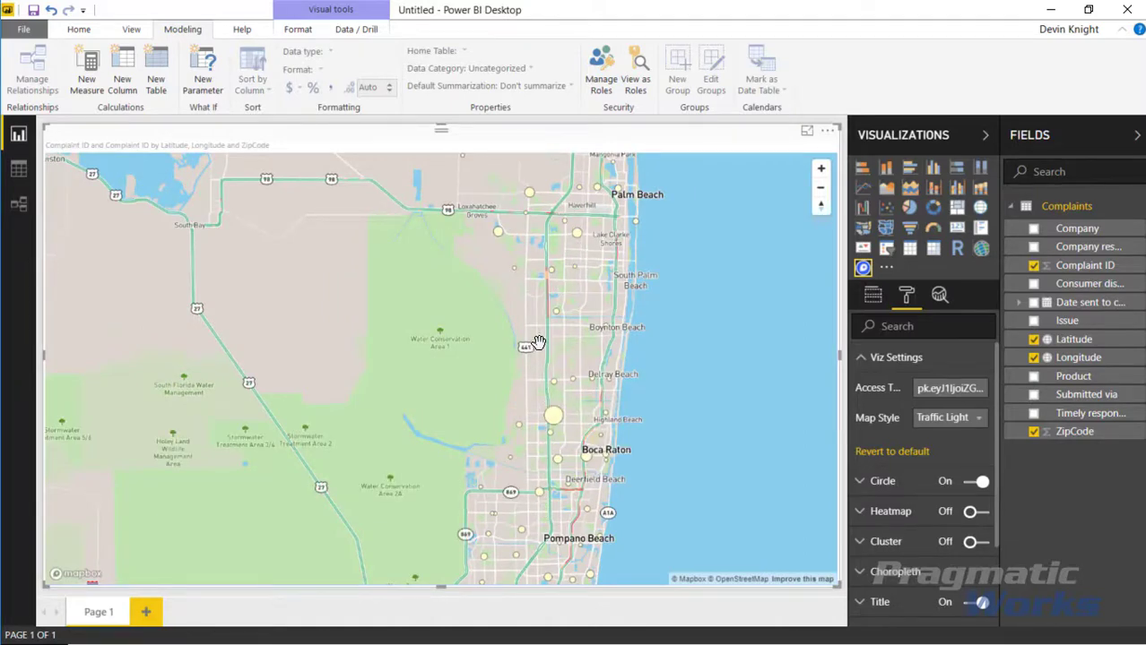
pyautogui.scroll(2, 548, 326)
pyautogui.scroll(2, 548, 326)
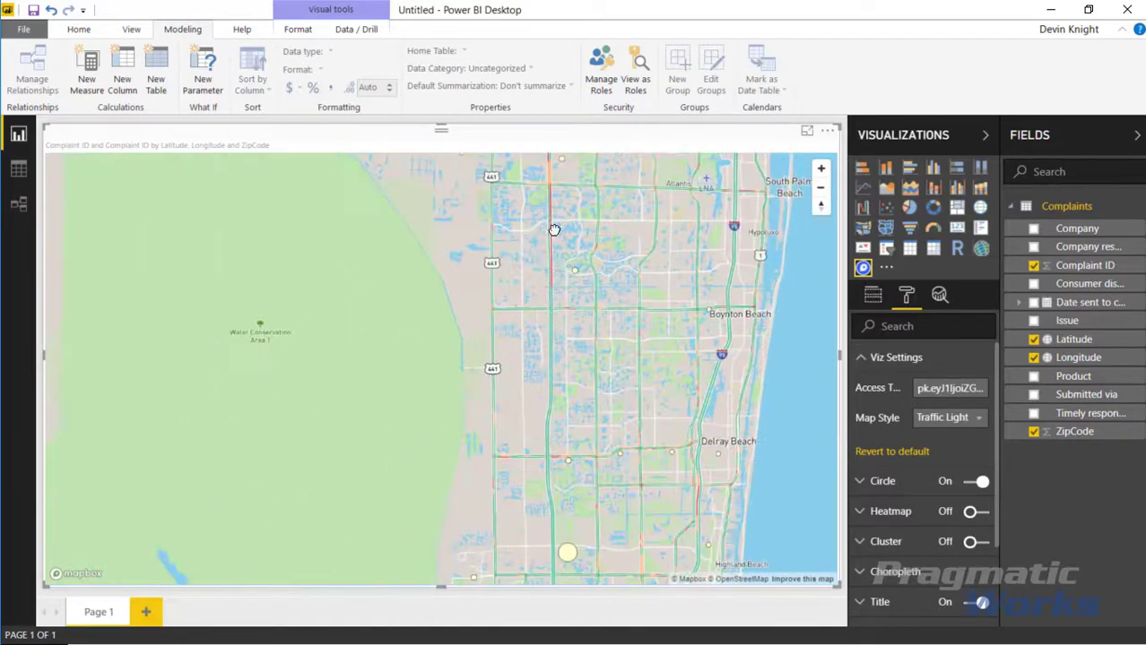
# Set the map visual's style to Custom in its Viz Settings
pyautogui.moveTo(549, 225); pyautogui.dragTo(561, 361)
pyautogui.scroll(-2, 559, 351)
pyautogui.scroll(-2, 636, 405)
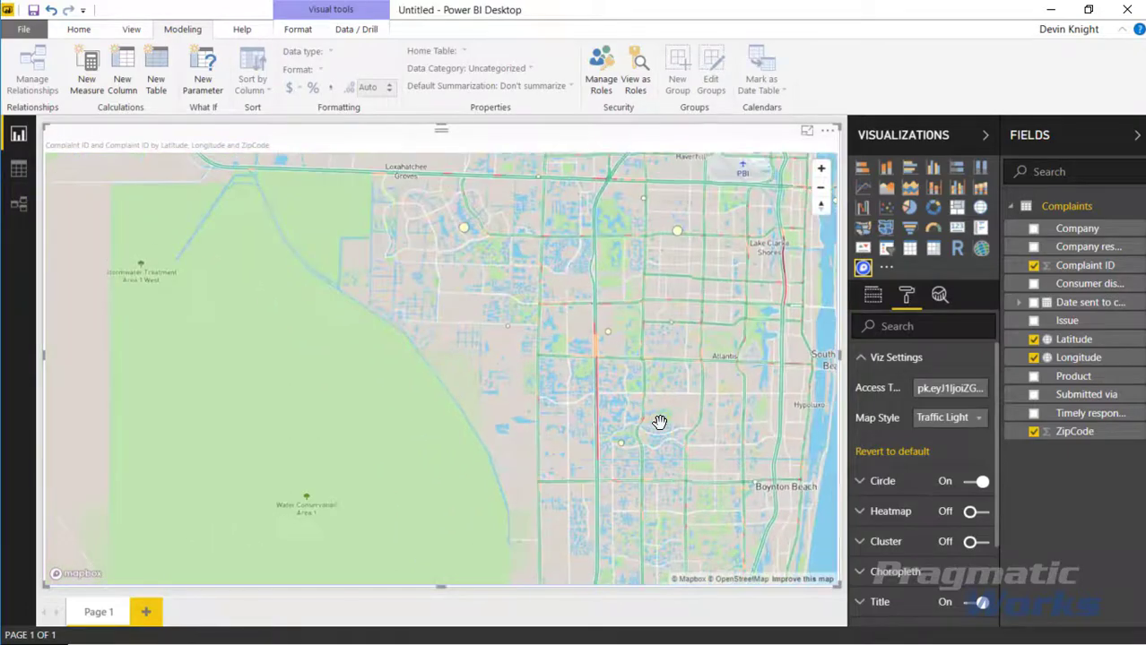
pyautogui.moveTo(740, 519); pyautogui.dragTo(619, 318)
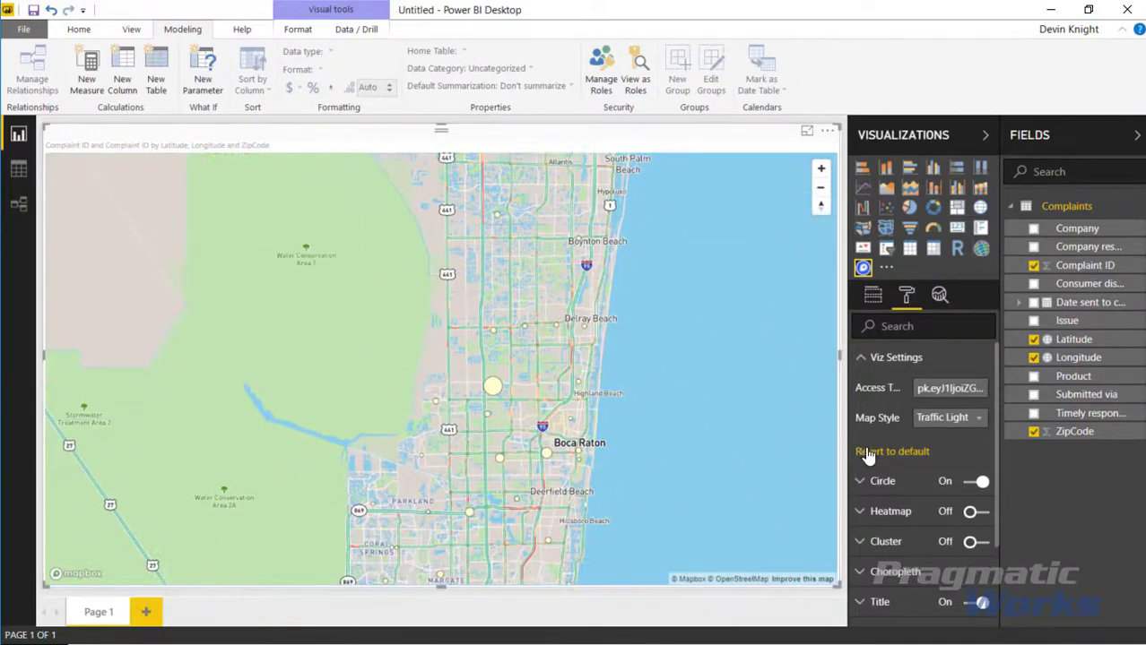
pyautogui.click(974, 421)
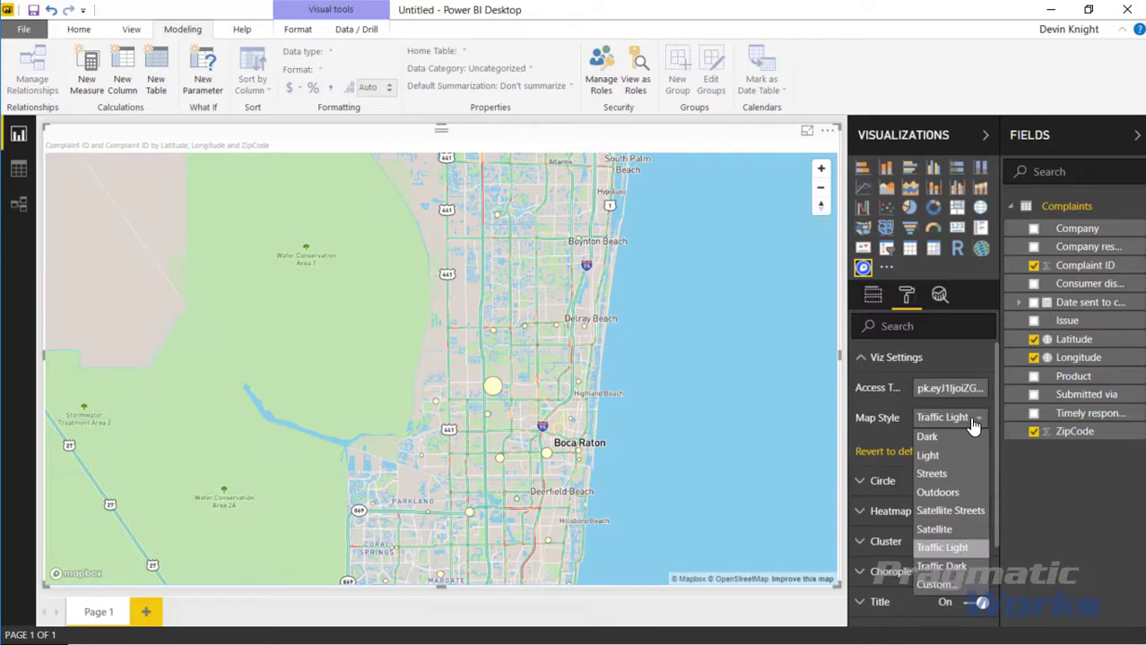
pyautogui.click(951, 588)
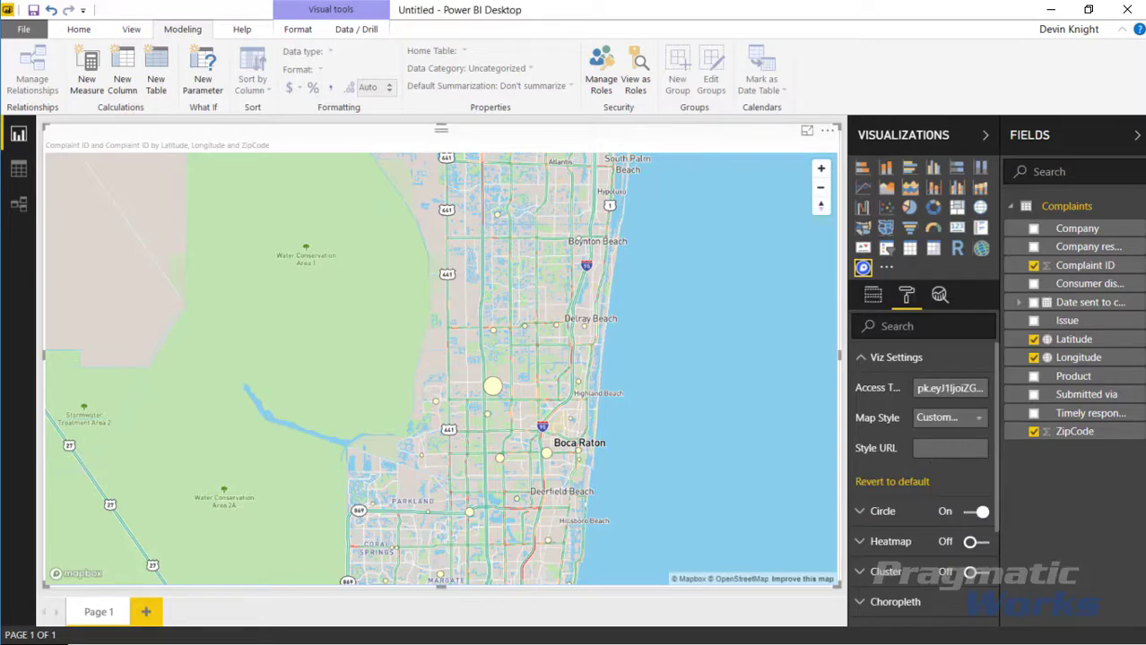
# Switch to Mapbox Studio in the browser and add the Vintage style from the designer maps to the account
pyautogui.moveTo(1144, 143); pyautogui.dragTo(678, 46)
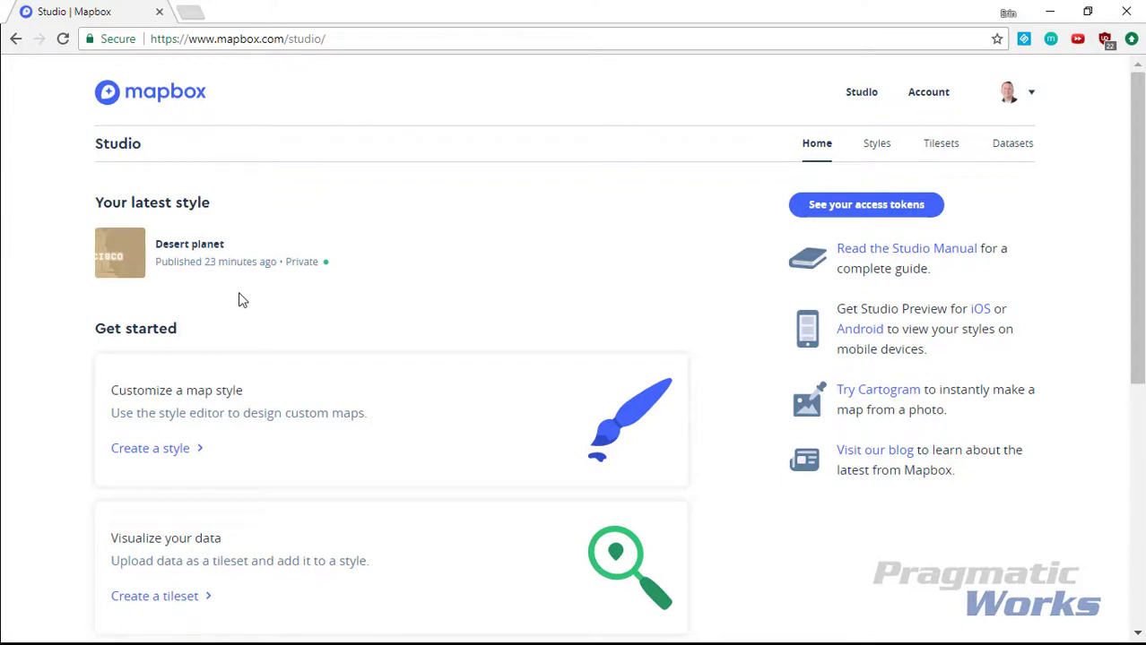
pyautogui.scroll(-5, 239, 300)
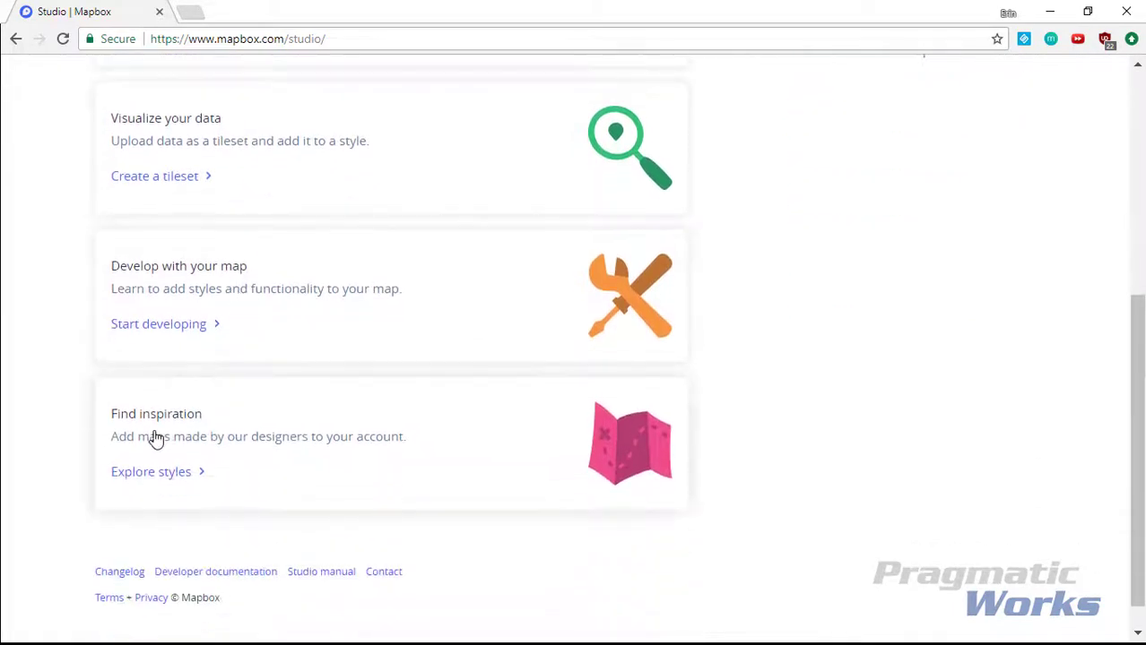
pyautogui.click(619, 455)
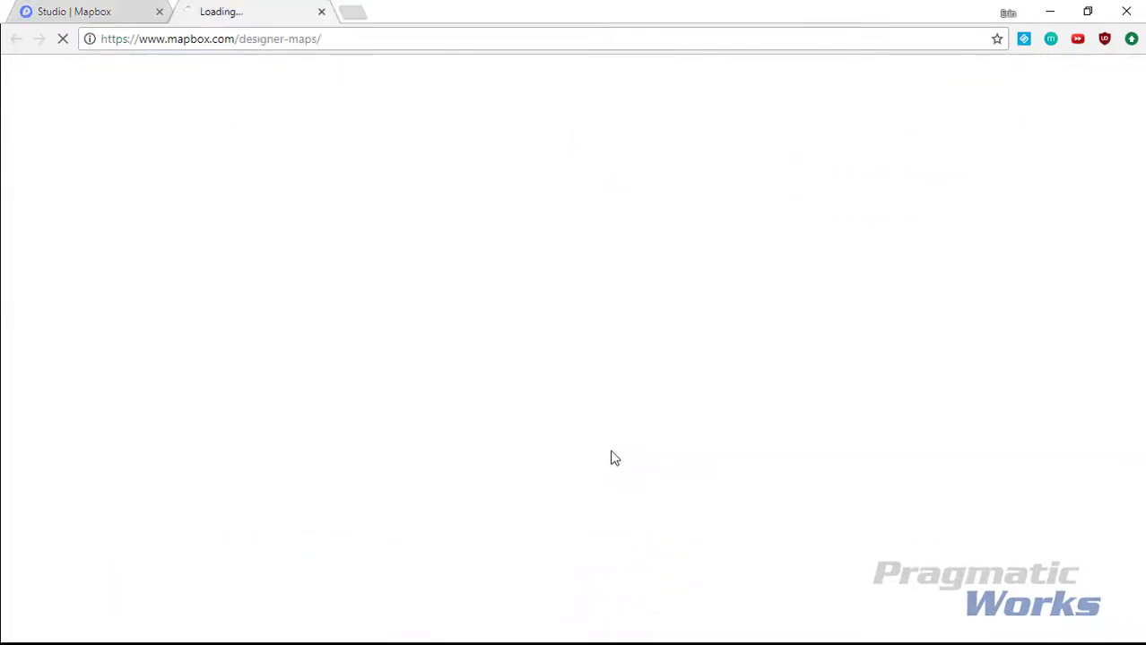
pyautogui.scroll(-2, 574, 429)
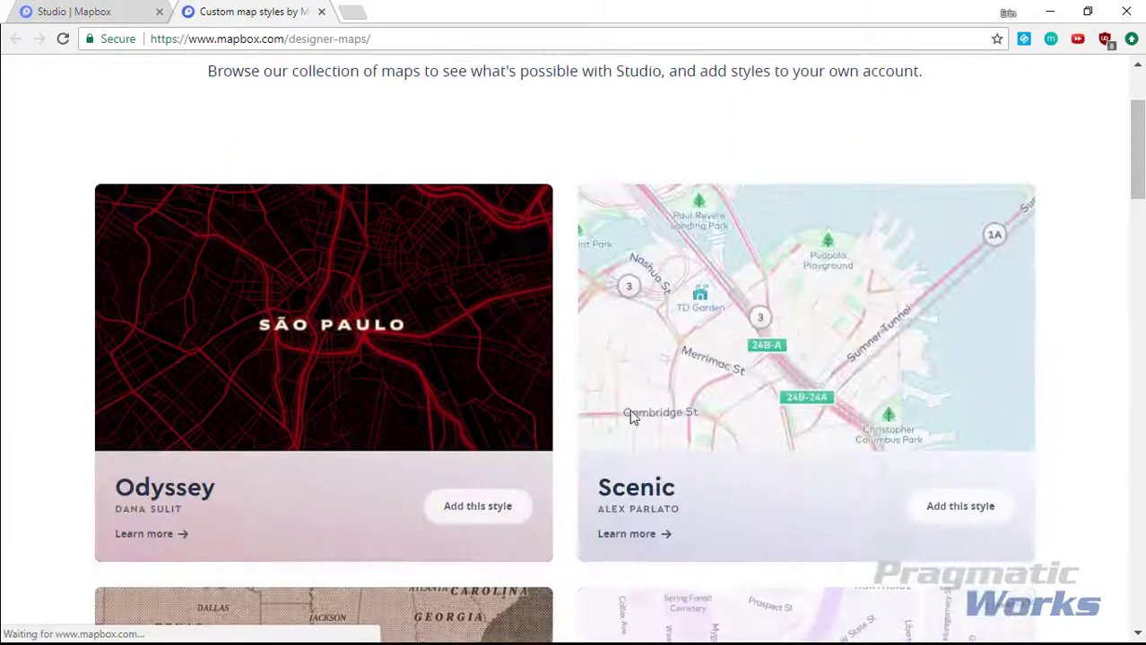
pyautogui.scroll(-5, 632, 417)
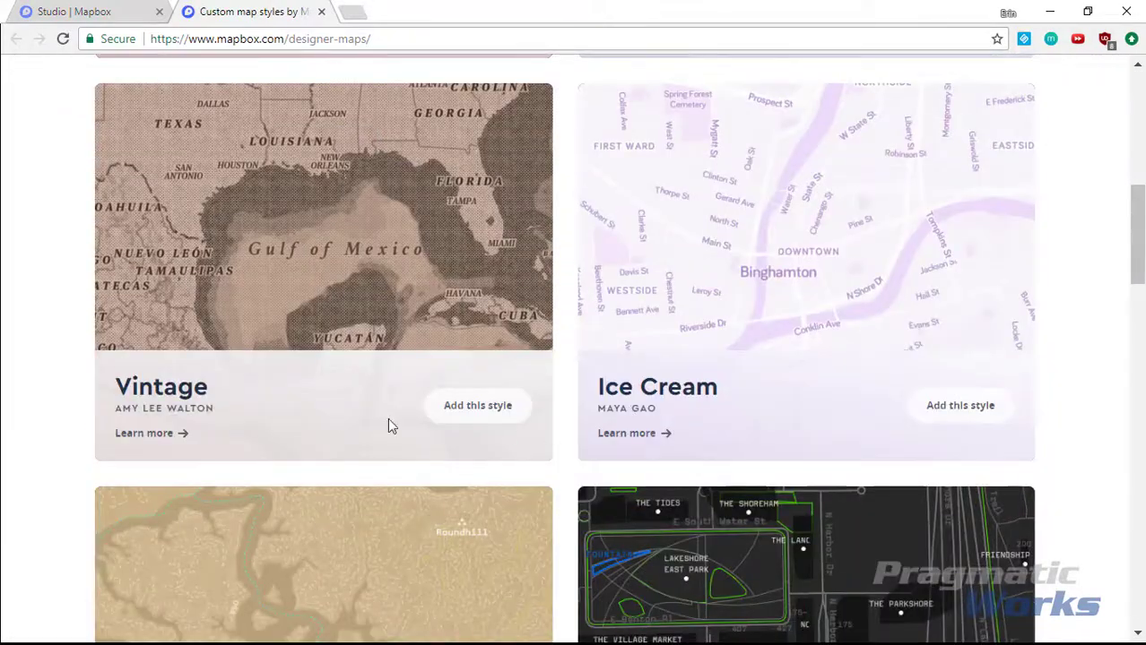
pyautogui.scroll(-2, 328, 415)
pyautogui.scroll(4, 327, 415)
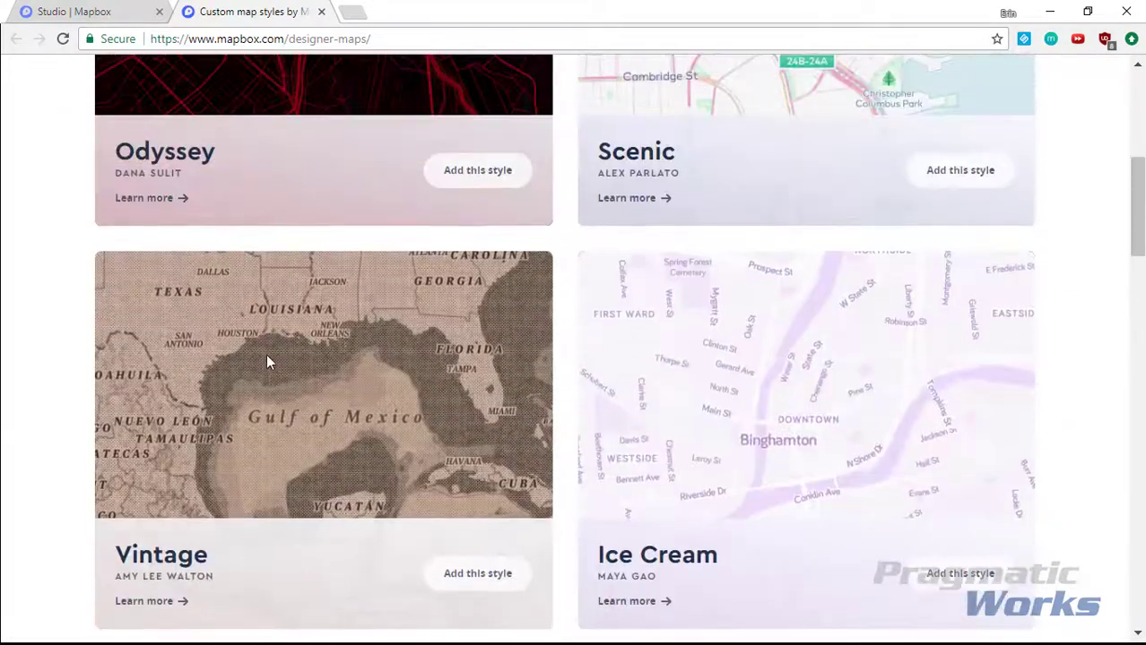
pyautogui.click(481, 574)
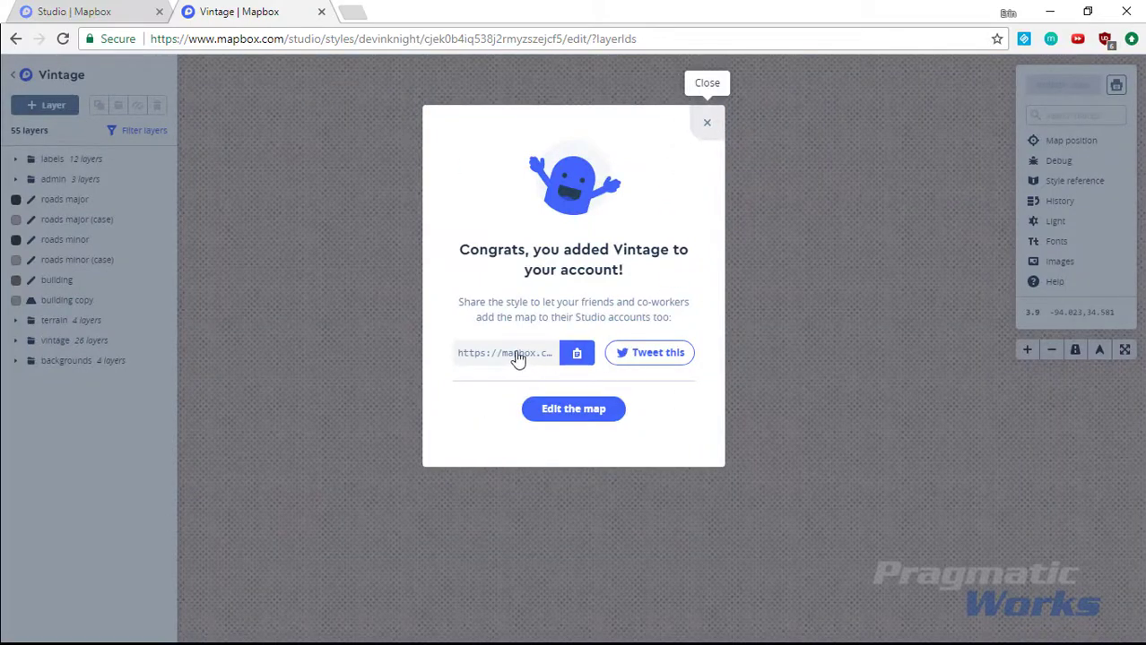
pyautogui.click(74, 193)
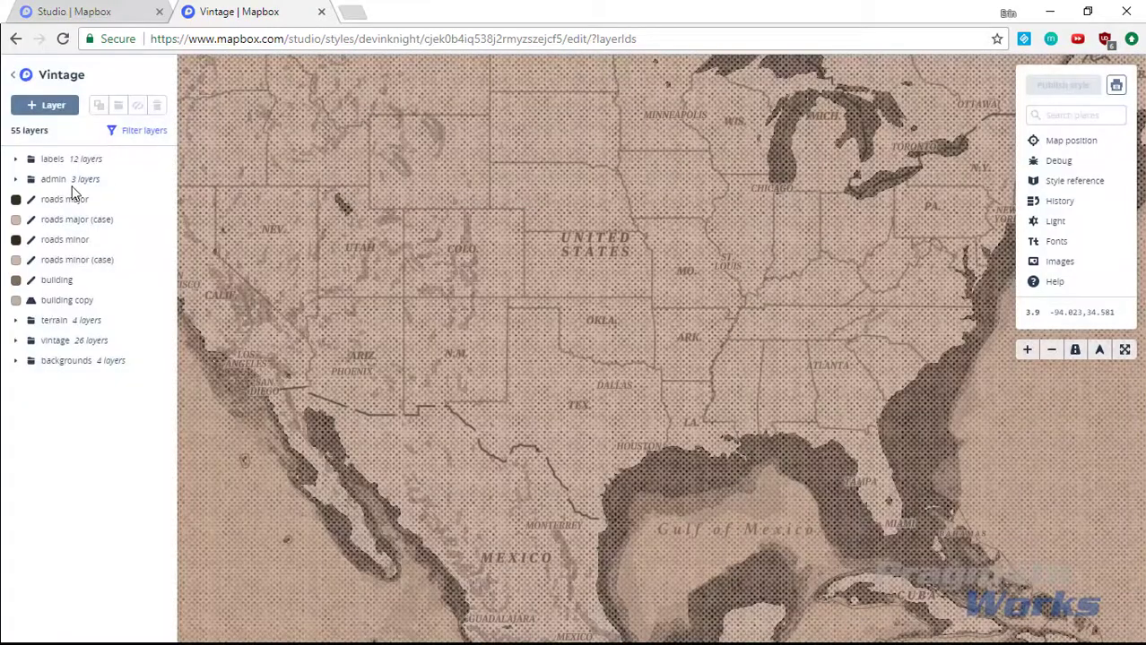
# Return to the account's Styles list and copy the Vintage style's URL
pyautogui.click(24, 74)
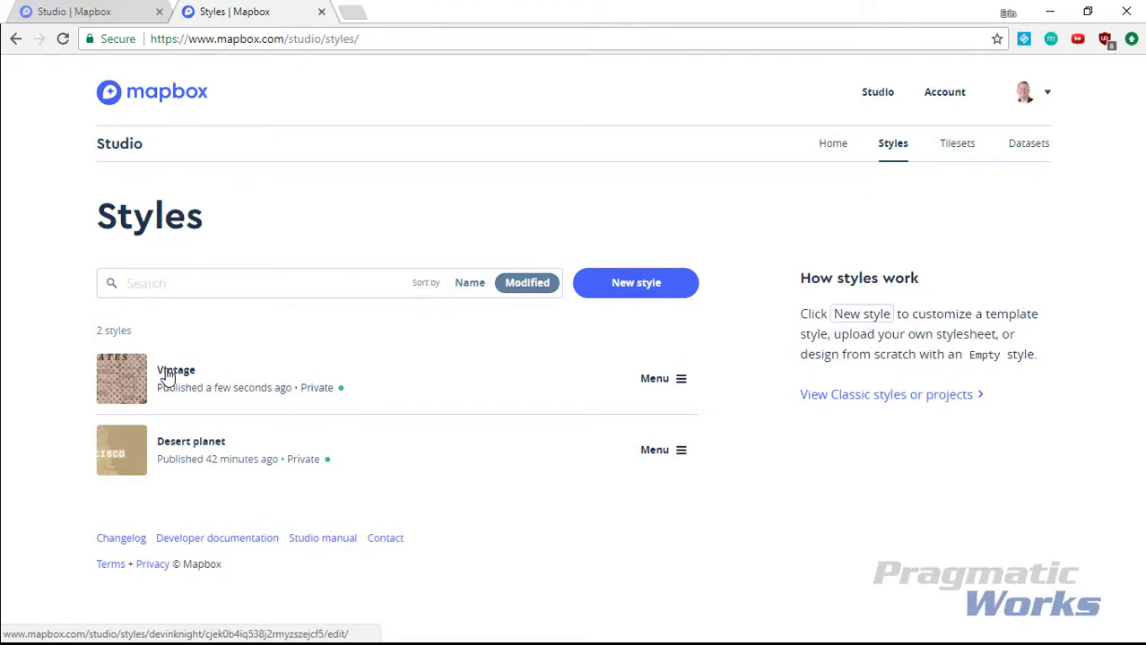
pyautogui.click(677, 386)
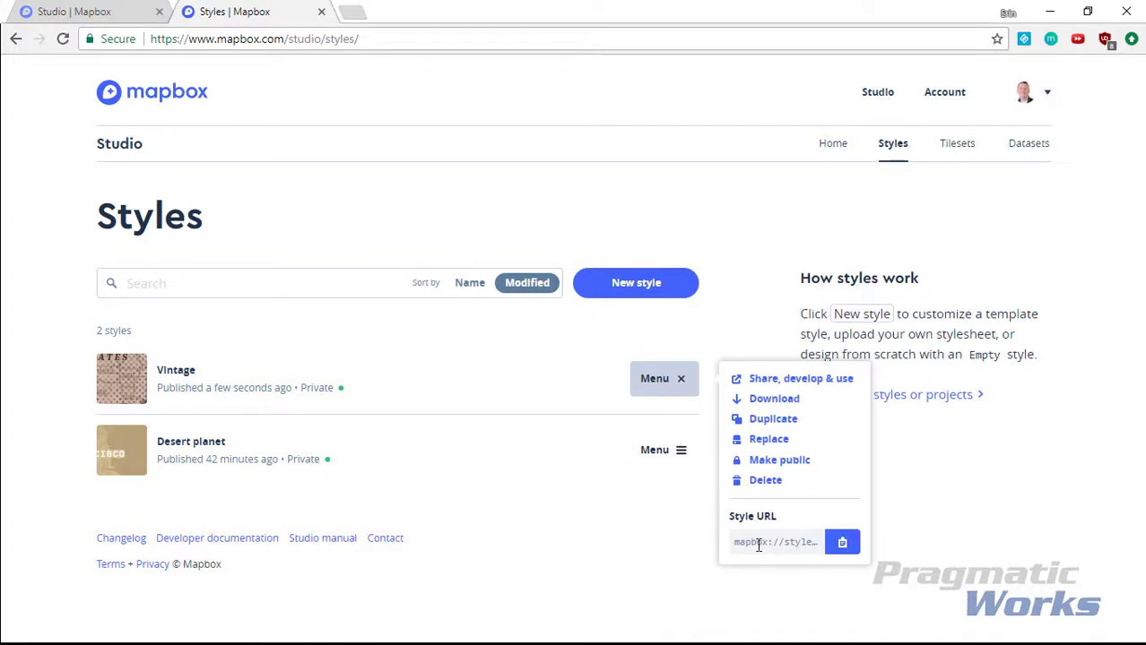
pyautogui.click(843, 544)
pyautogui.click(896, 502)
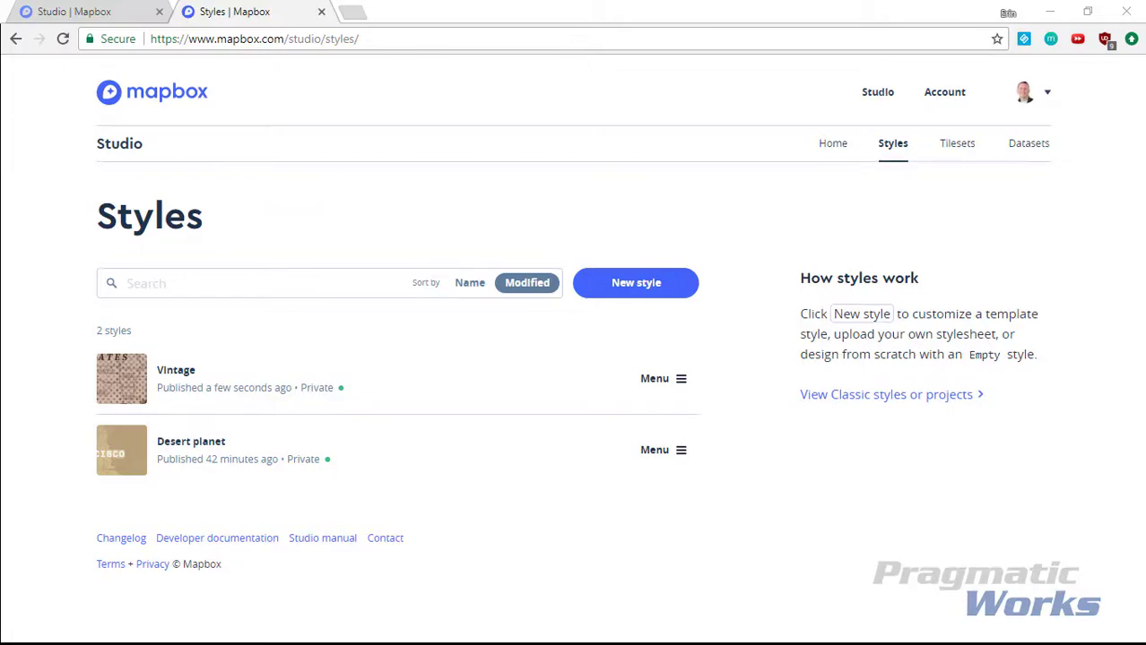
# Switch to Power BI, paste the copied Vintage address as the visual's Style URL and view the map over the eastern United States
pyautogui.hotkey('alt', 'Tab')
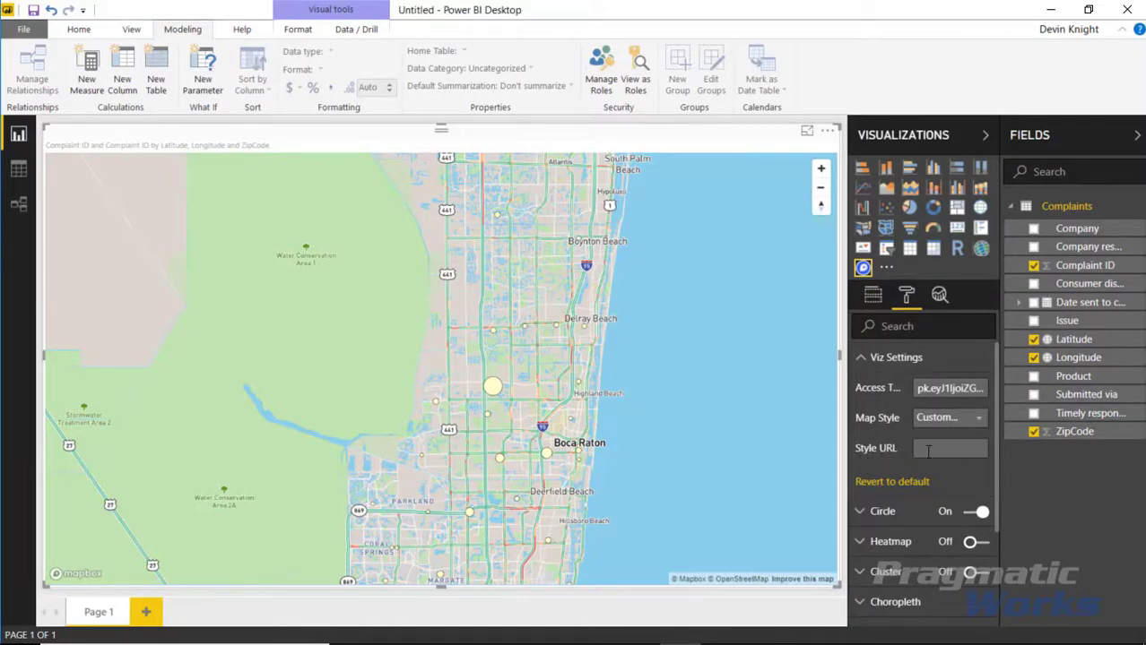
pyautogui.click(917, 448)
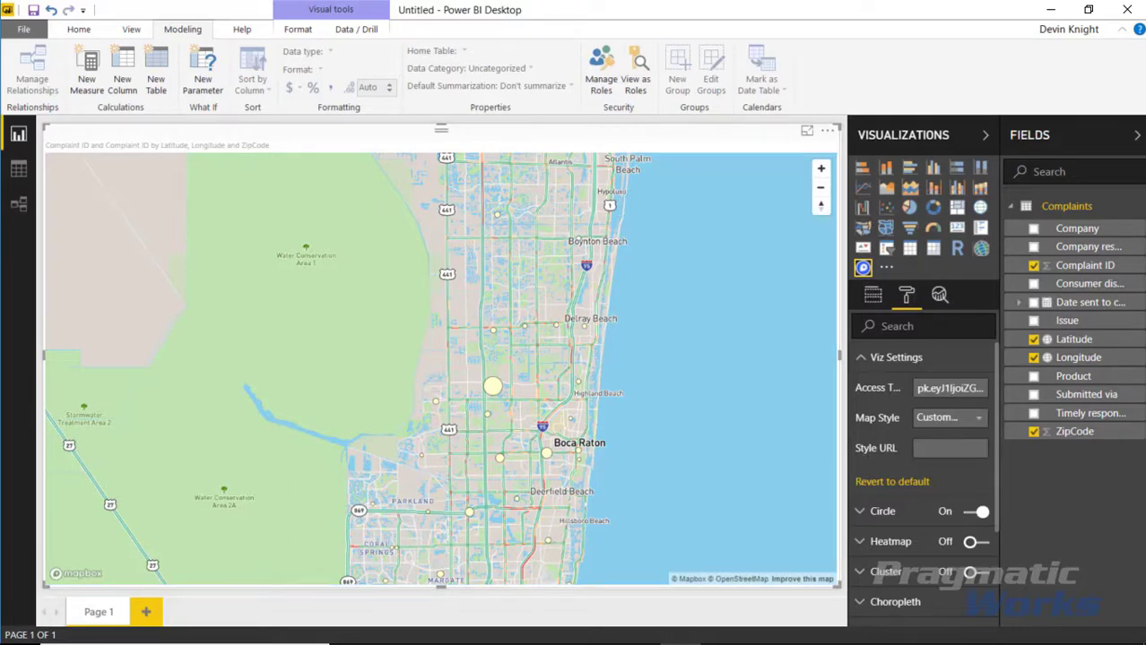
pyautogui.hotkey('ctrl', 'v')
pyautogui.press('Return')
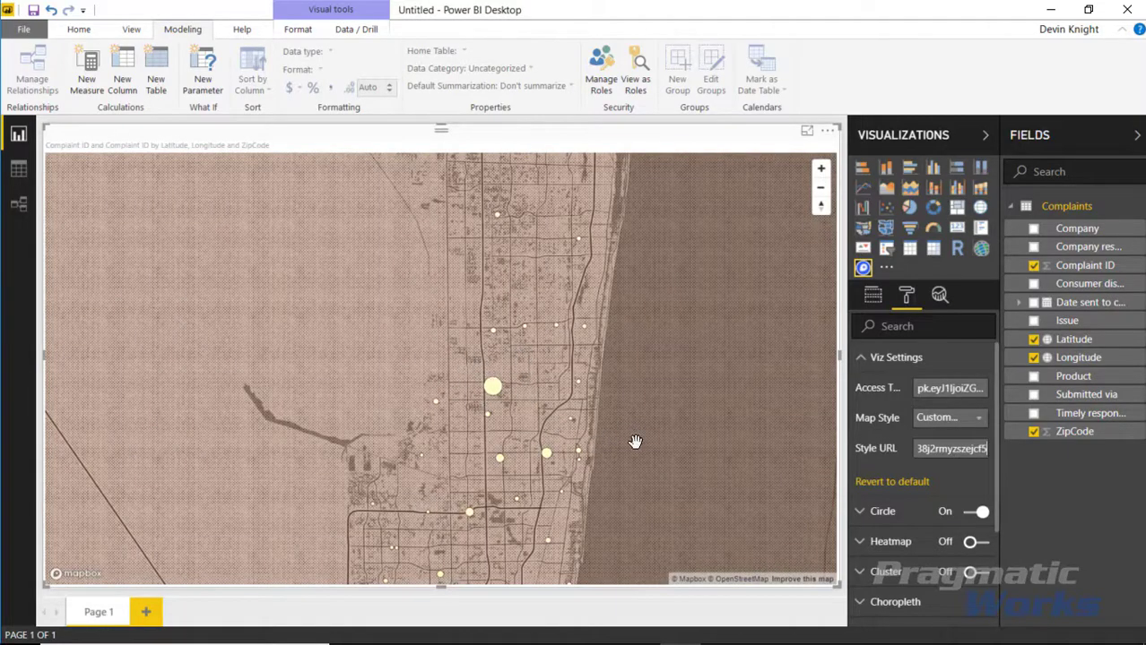
pyautogui.scroll(-5, 637, 438)
pyautogui.scroll(-5, 638, 434)
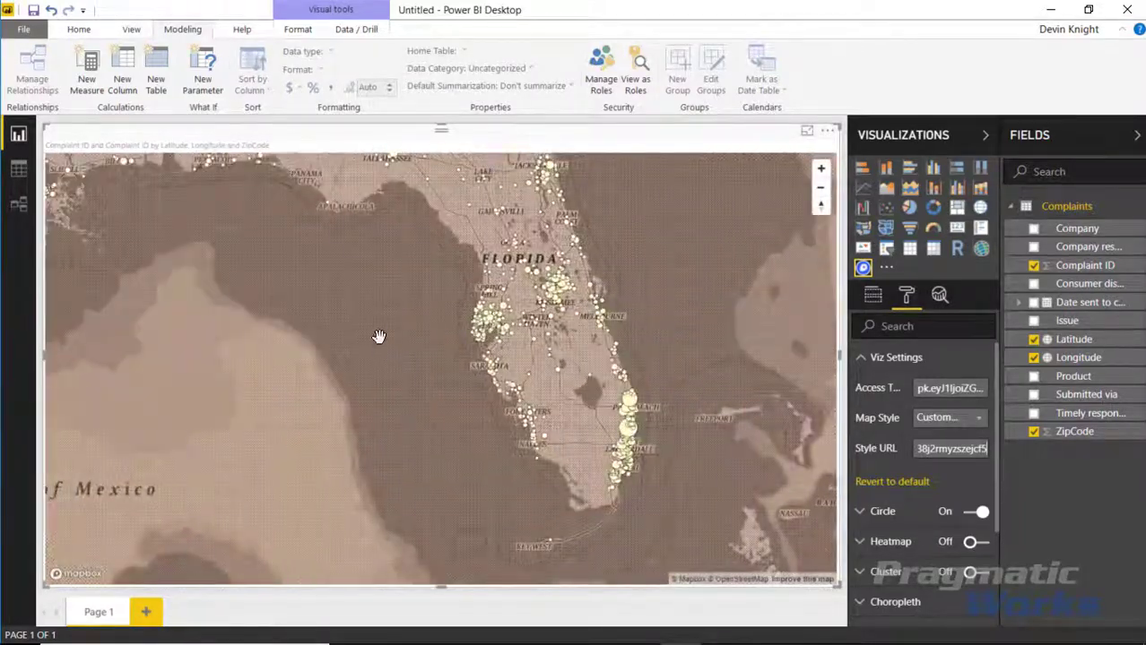
pyautogui.scroll(-3, 518, 392)
pyautogui.moveTo(352, 323); pyautogui.dragTo(443, 473)
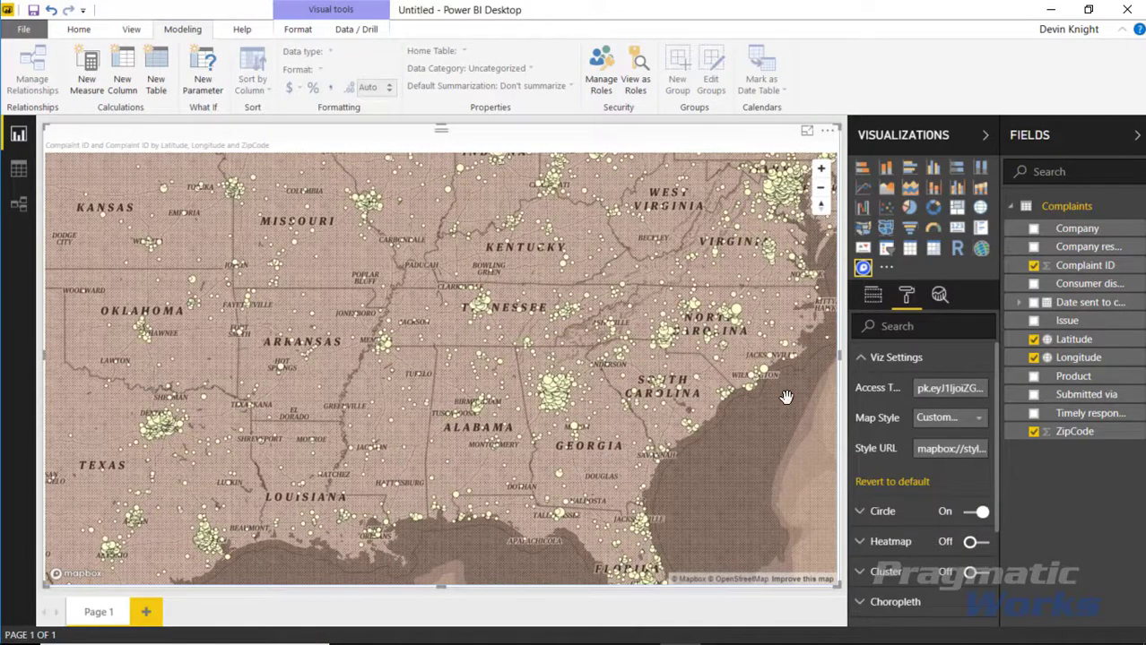
pyautogui.moveTo(787, 397); pyautogui.dragTo(726, 404)
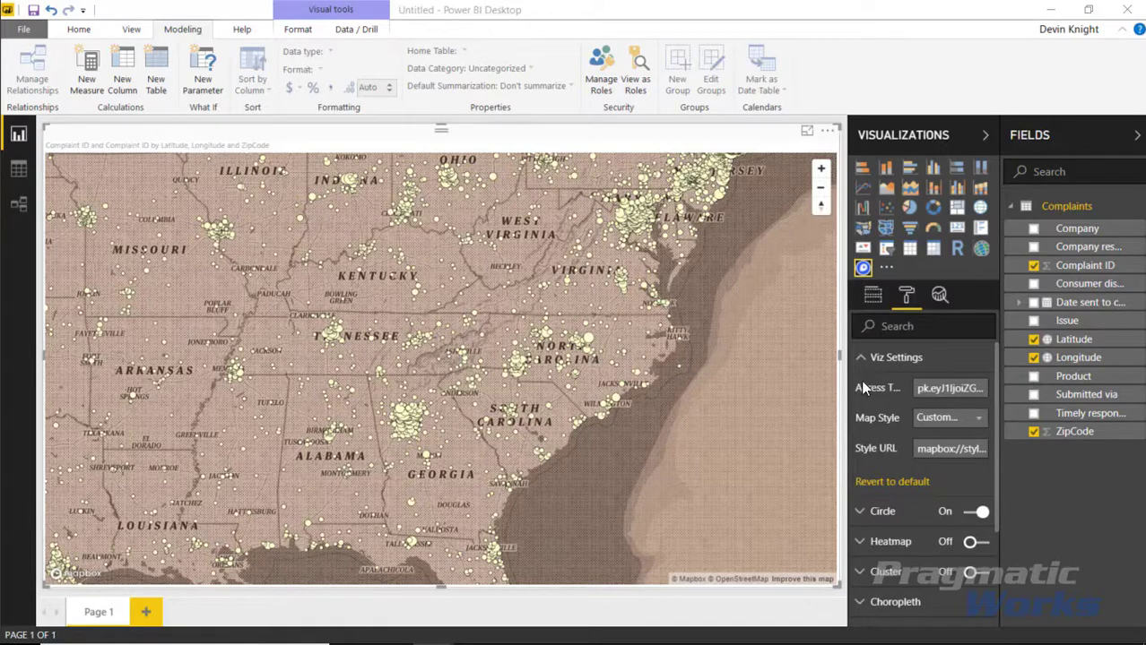
pyautogui.scroll(-2, 476, 372)
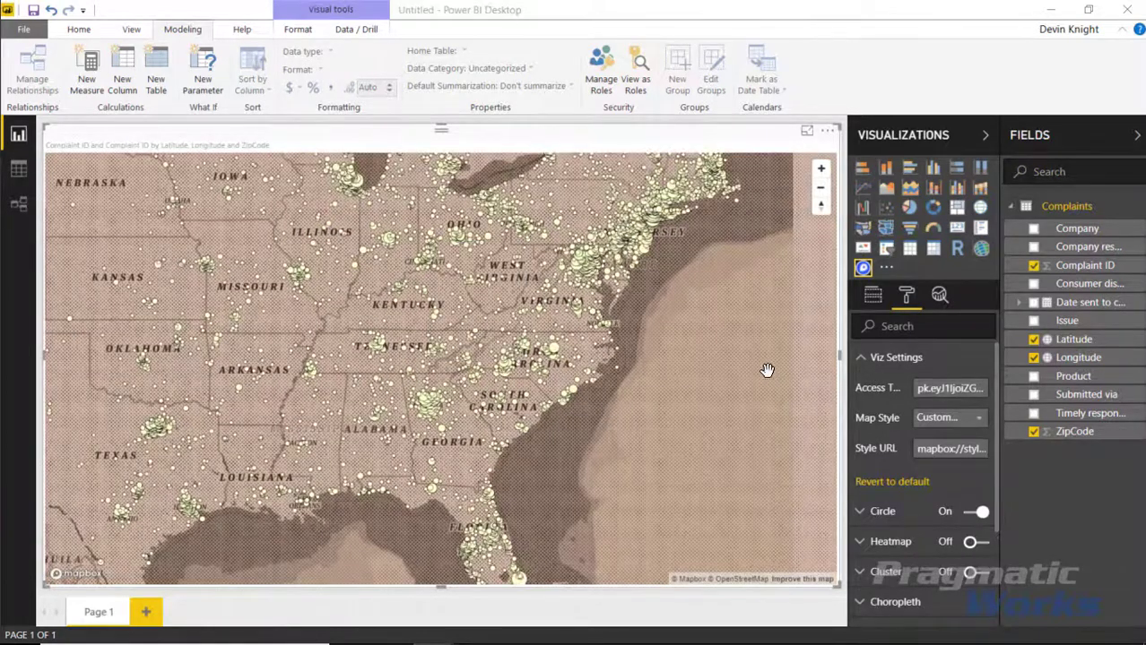
# Expand the visual's Circle settings and set the circles' opacity to 50
pyautogui.click(863, 358)
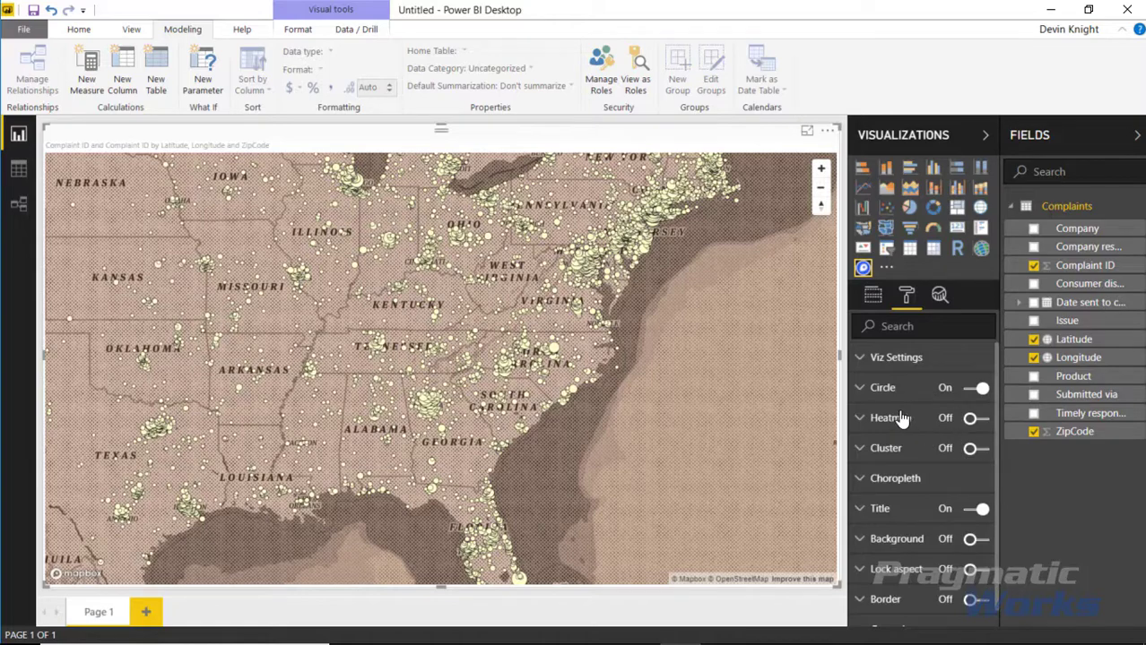
pyautogui.click(869, 392)
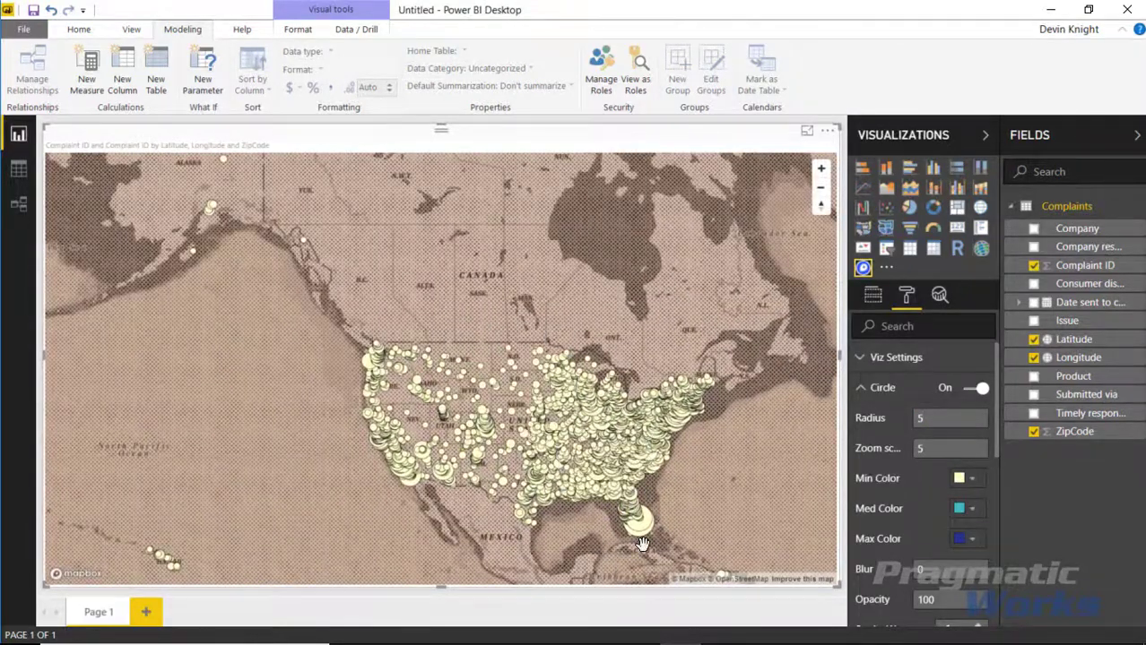
pyautogui.scroll(3, 642, 544)
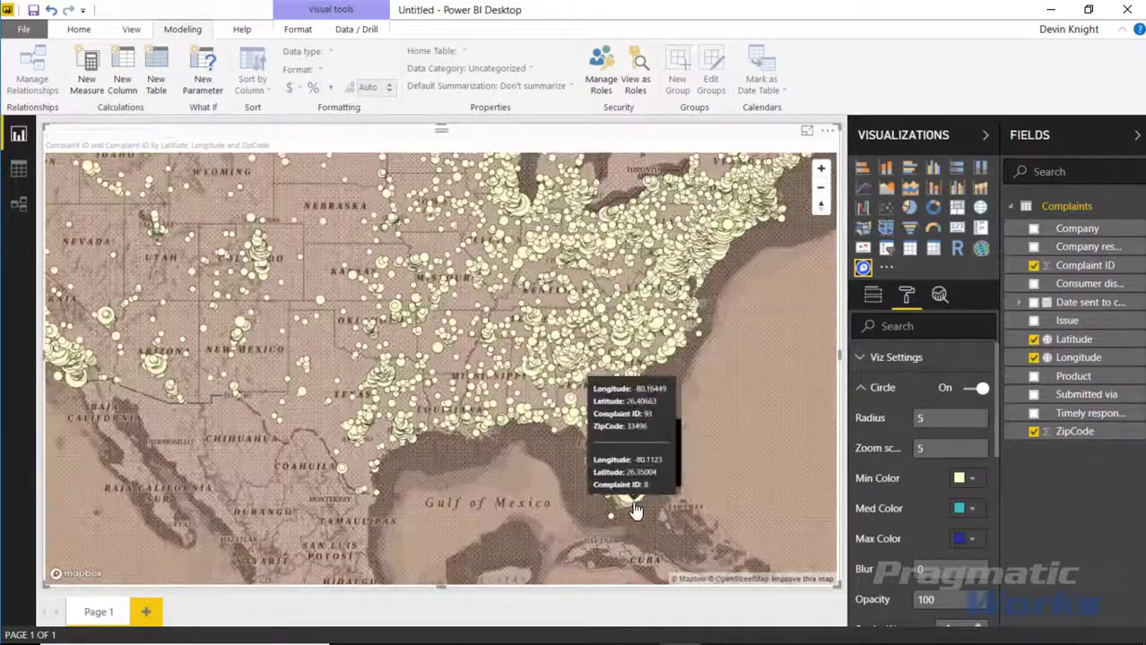
pyautogui.click(952, 419)
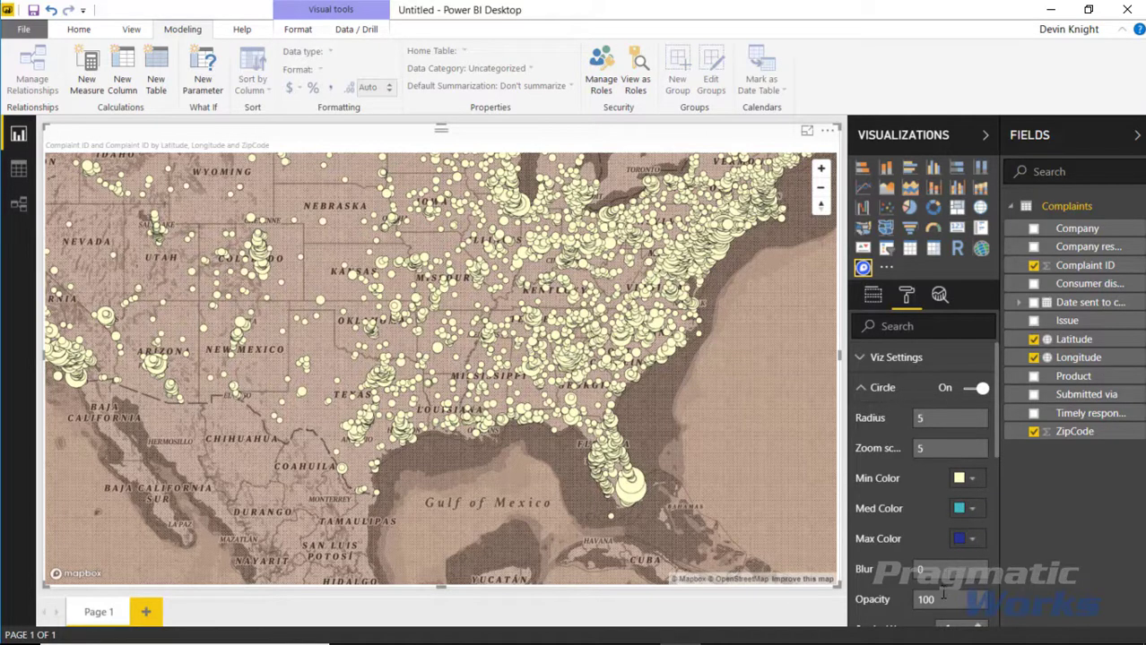
pyautogui.scroll(-4, 943, 582)
pyautogui.scroll(2, 946, 434)
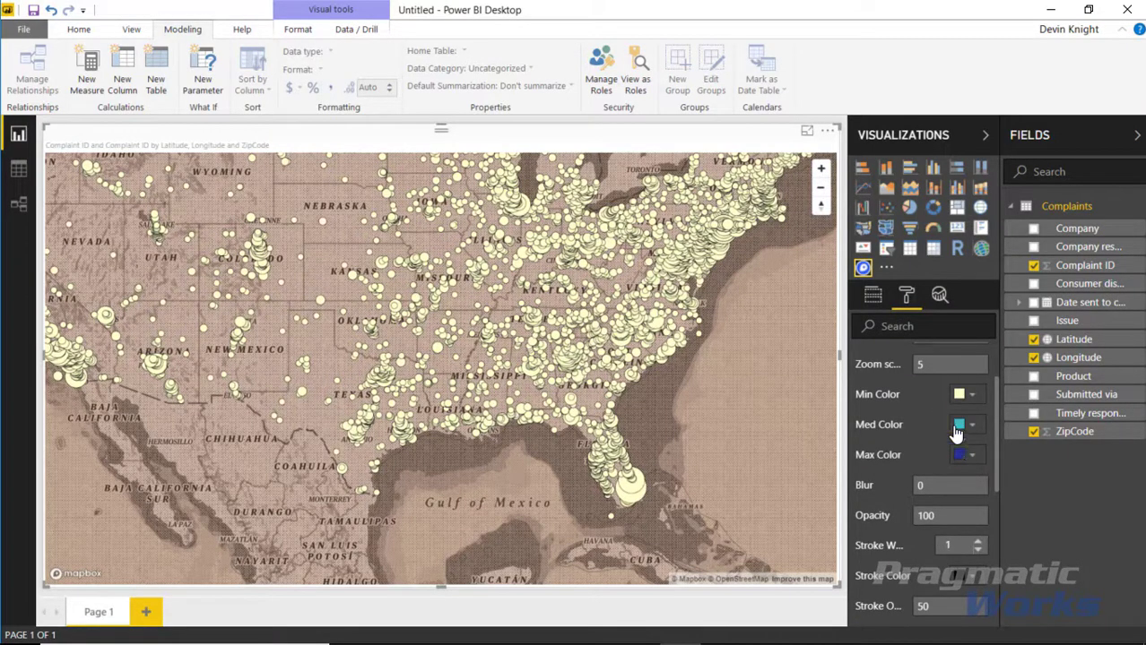
pyautogui.click(954, 512)
pyautogui.press('Return')
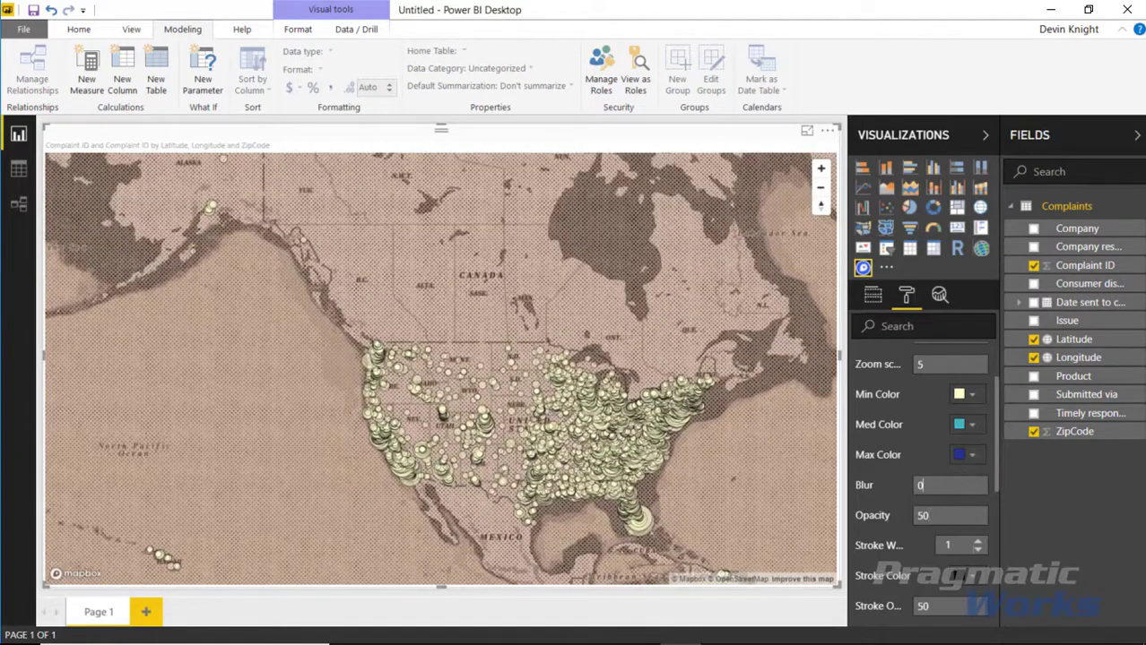
pyautogui.scroll(5, 691, 512)
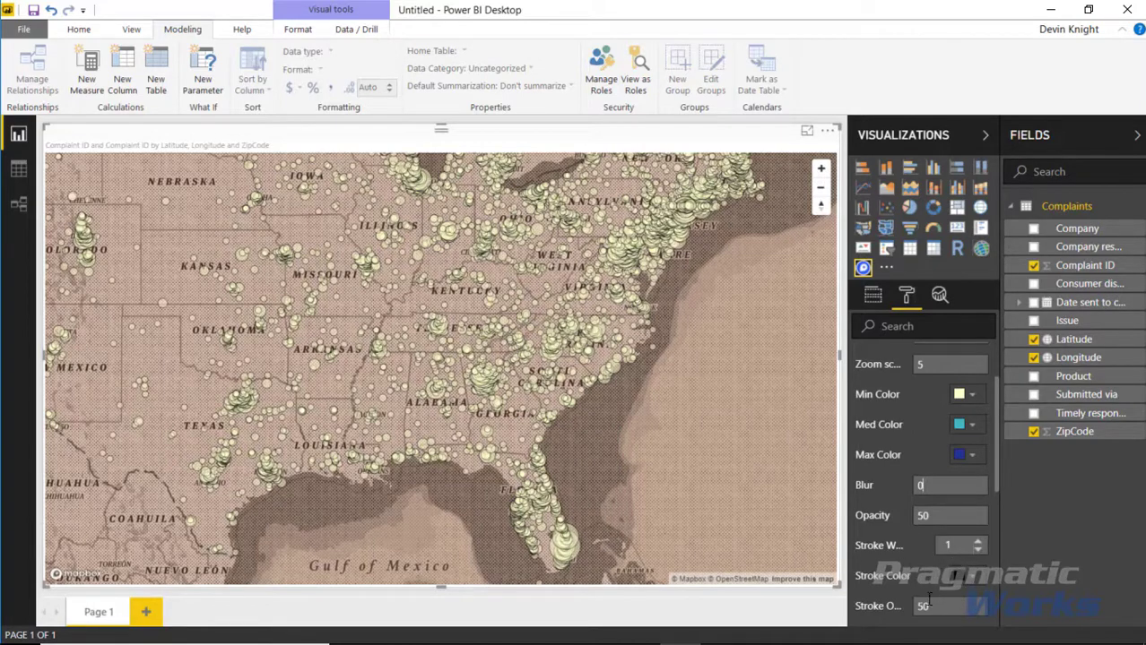
# Turn on the visual's Heatmap layer, expand its settings and view the heatmap over the United States
pyautogui.scroll(-3, 902, 585)
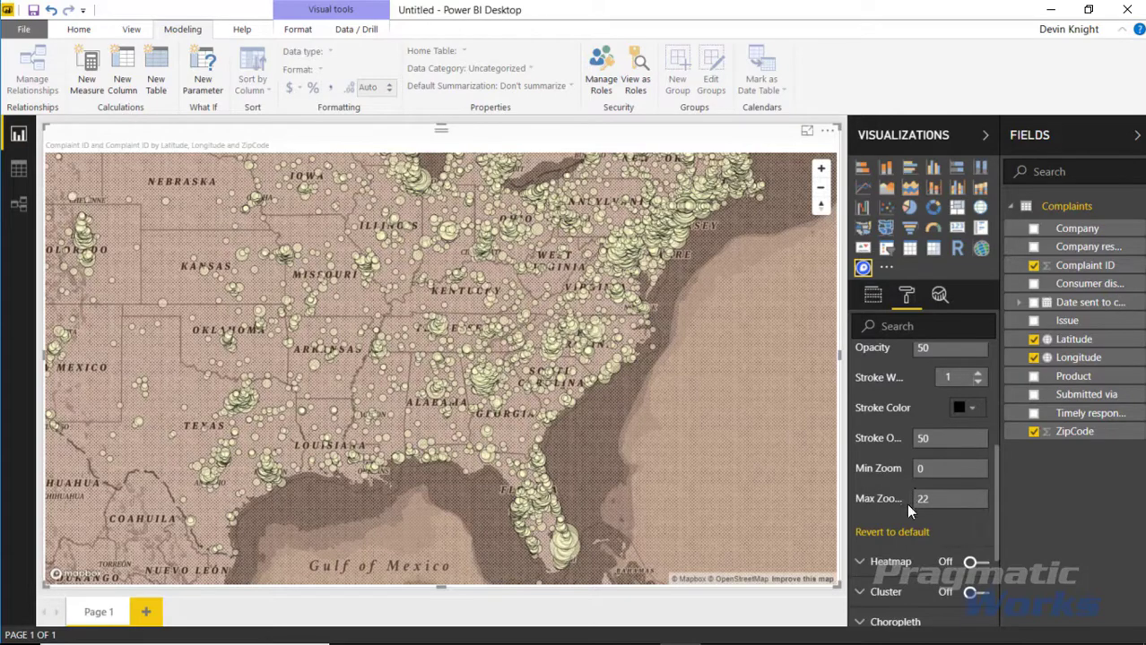
pyautogui.scroll(-3, 887, 467)
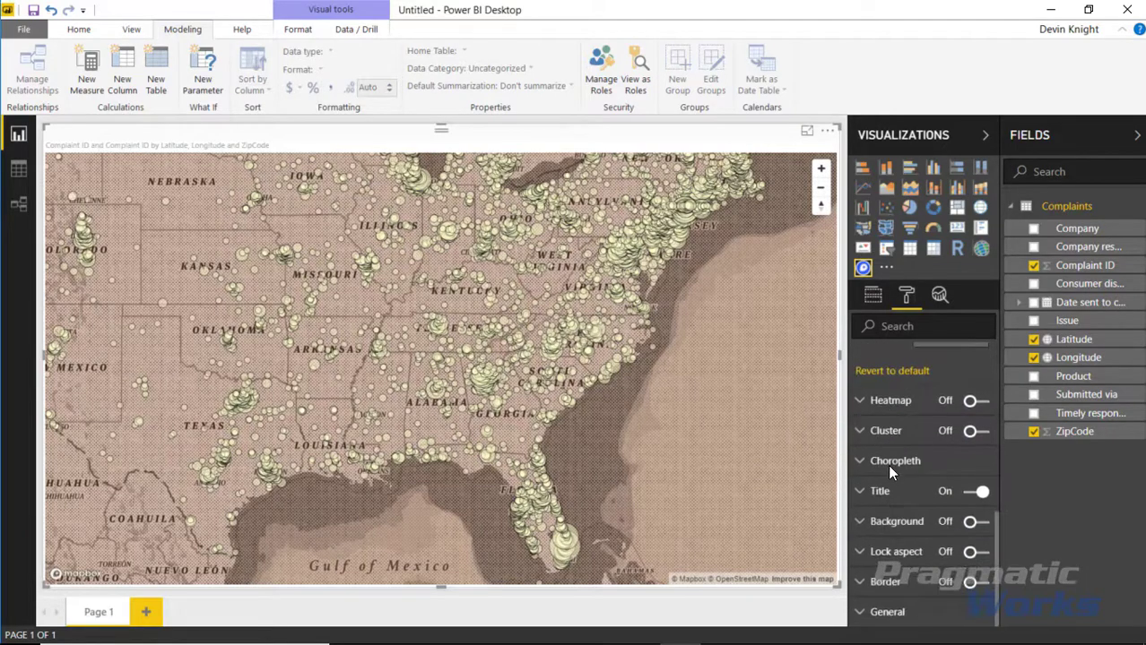
pyautogui.click(971, 401)
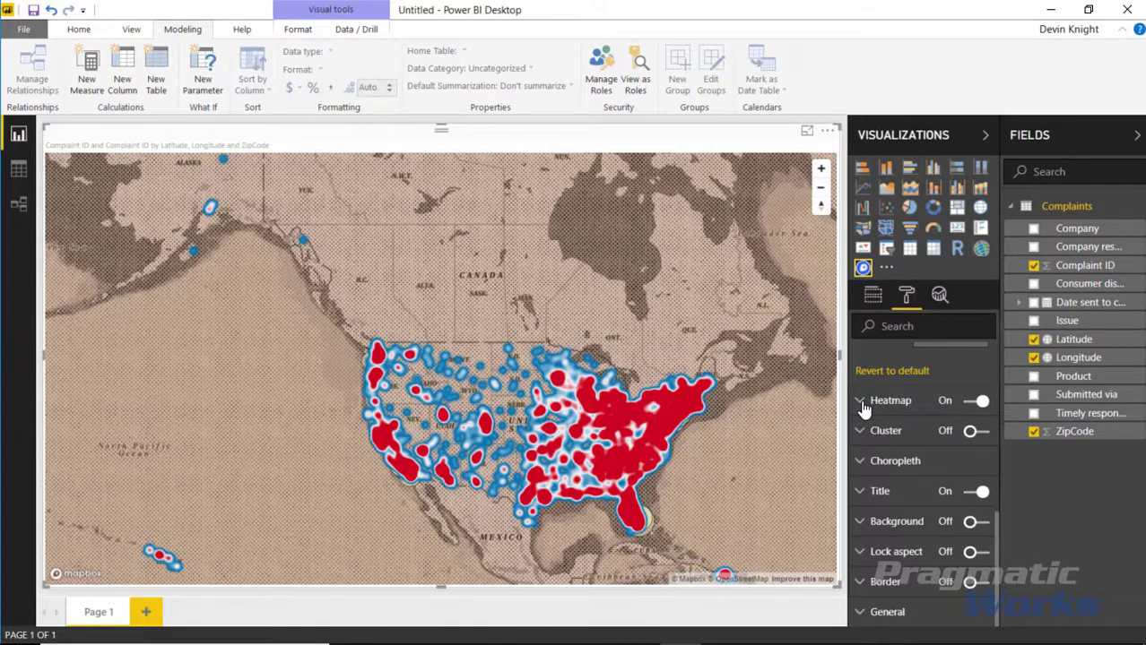
pyautogui.click(860, 401)
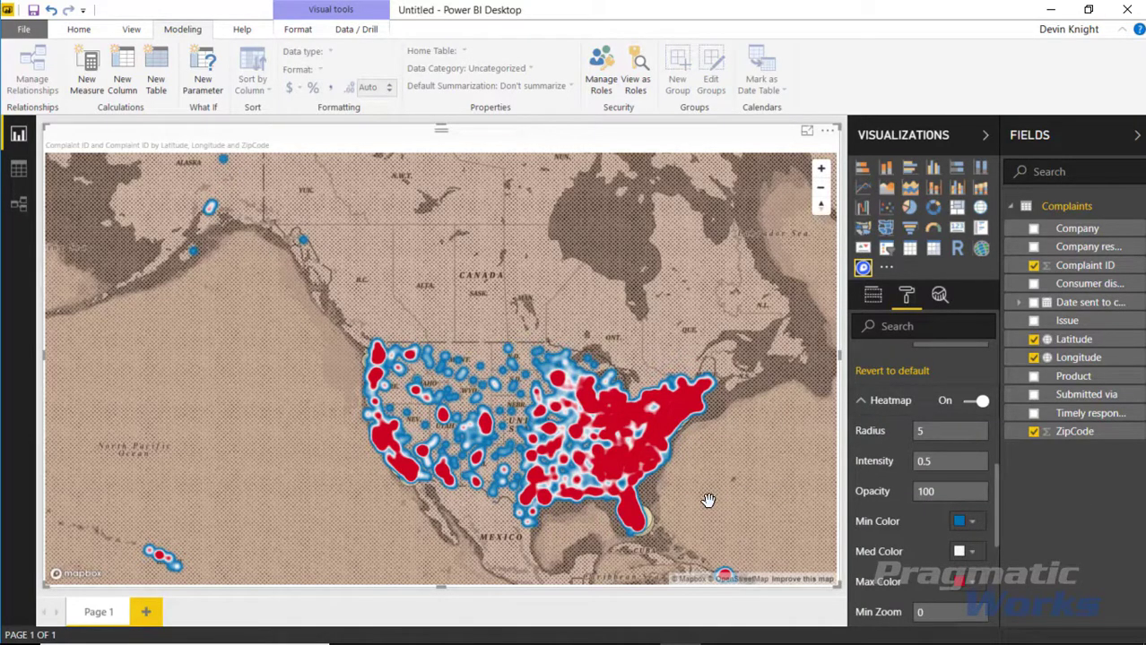
pyautogui.moveTo(714, 405)
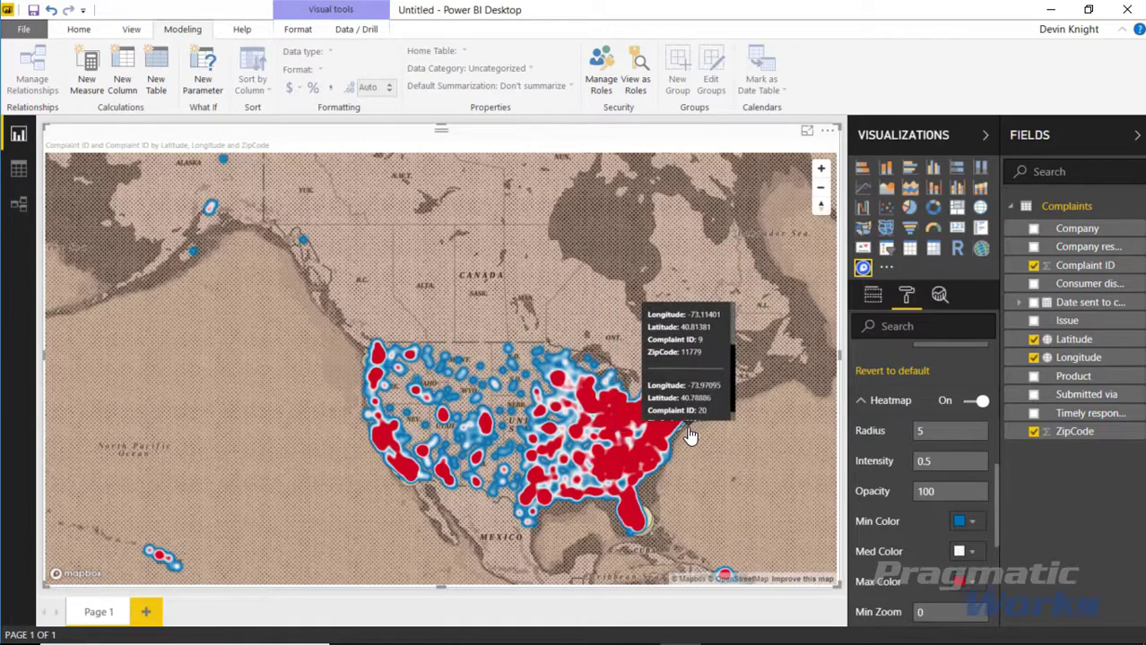
pyautogui.scroll(2, 712, 396)
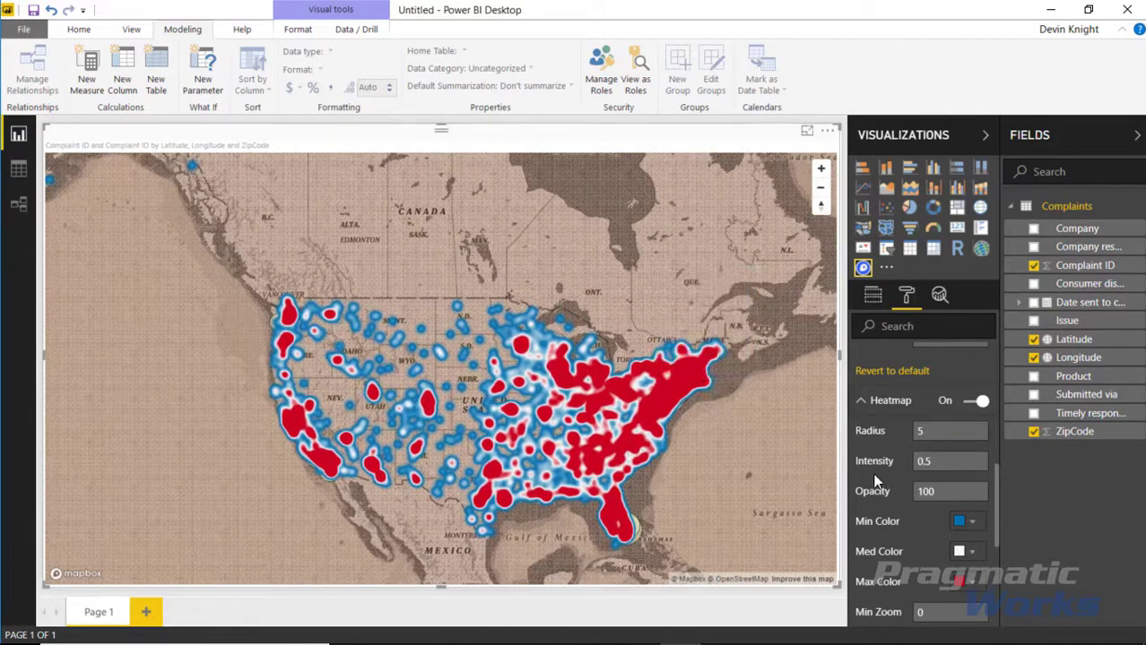
# Set the heatmap's radius to 2
pyautogui.click(932, 430)
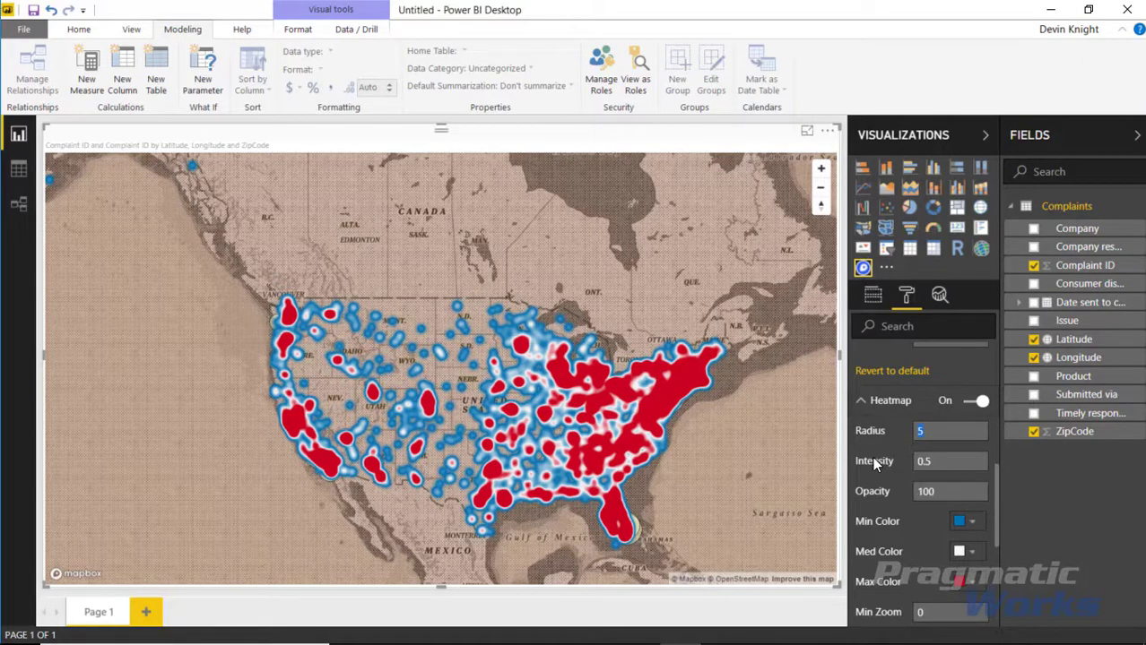
pyautogui.write('2')
pyautogui.scroll(-2, 732, 461)
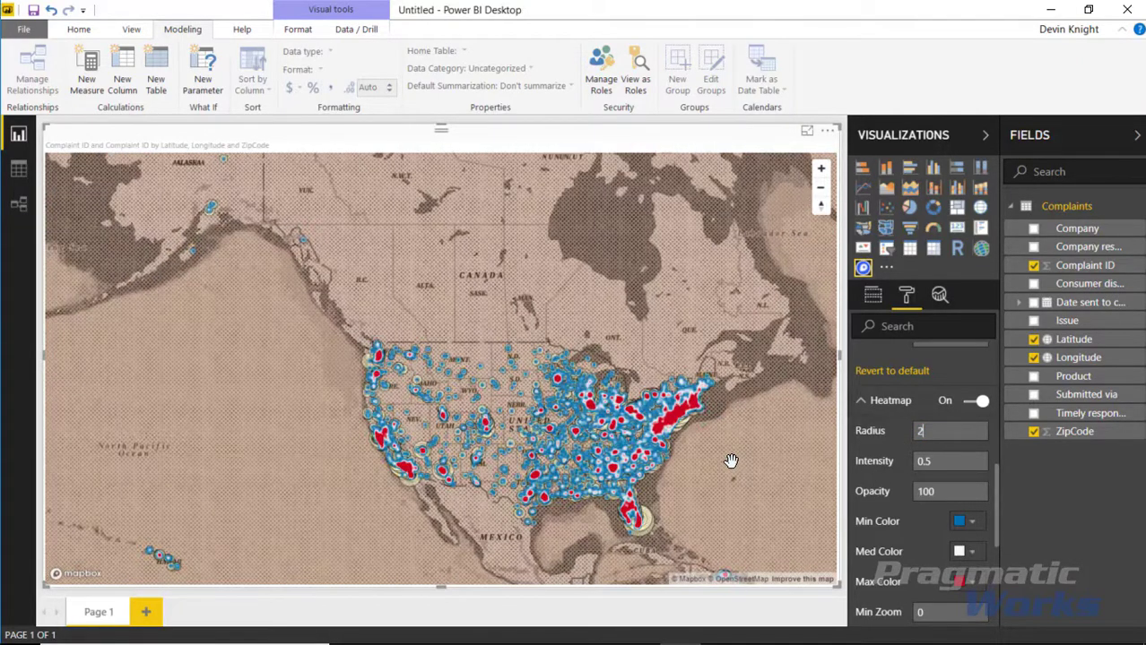
# Examine the heatmap's complaint hotspots from Florida up to the Mid-Atlantic coast around New Jersey, Pennsylvania and Maryland
pyautogui.scroll(3, 639, 533)
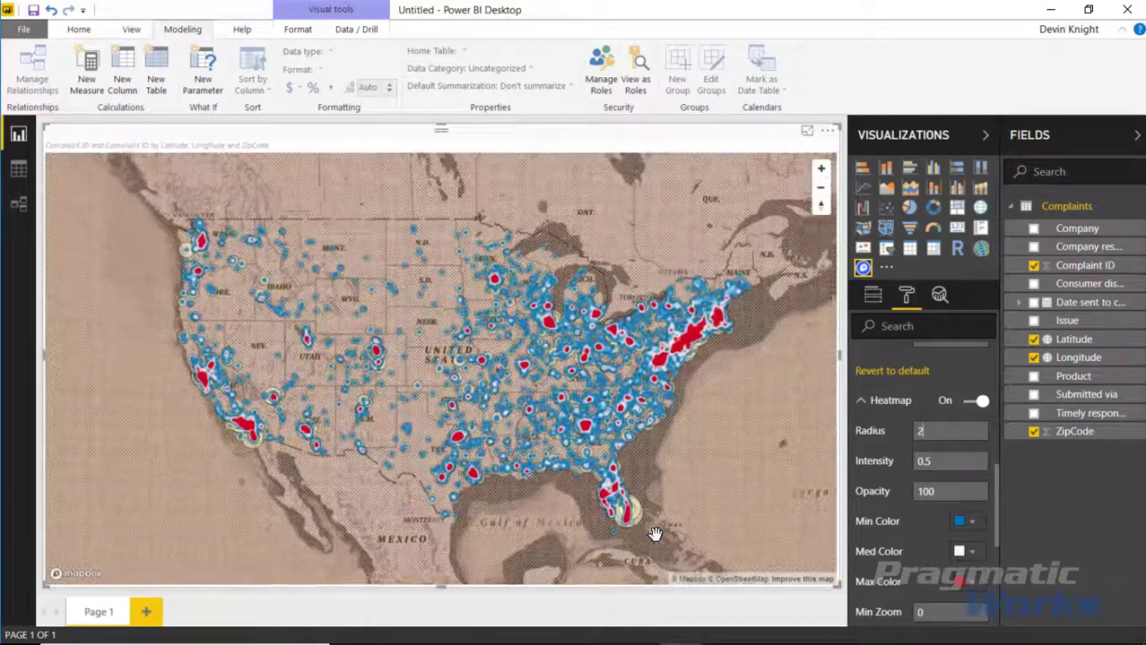
pyautogui.scroll(2, 639, 533)
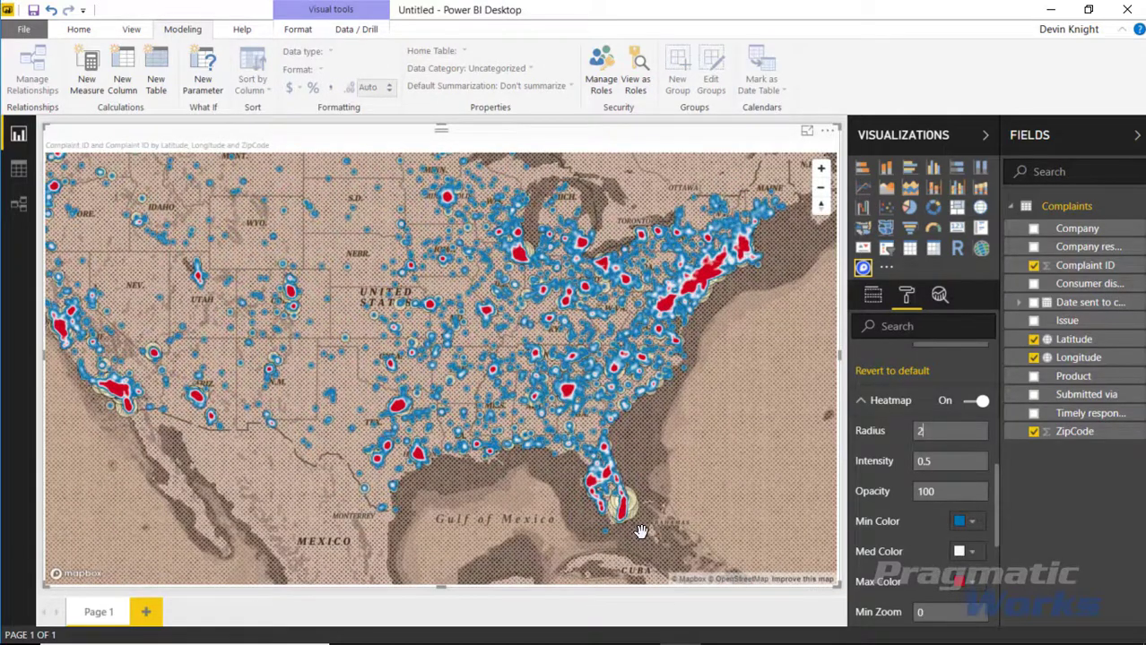
pyautogui.scroll(1, 730, 535)
pyautogui.scroll(1, 731, 535)
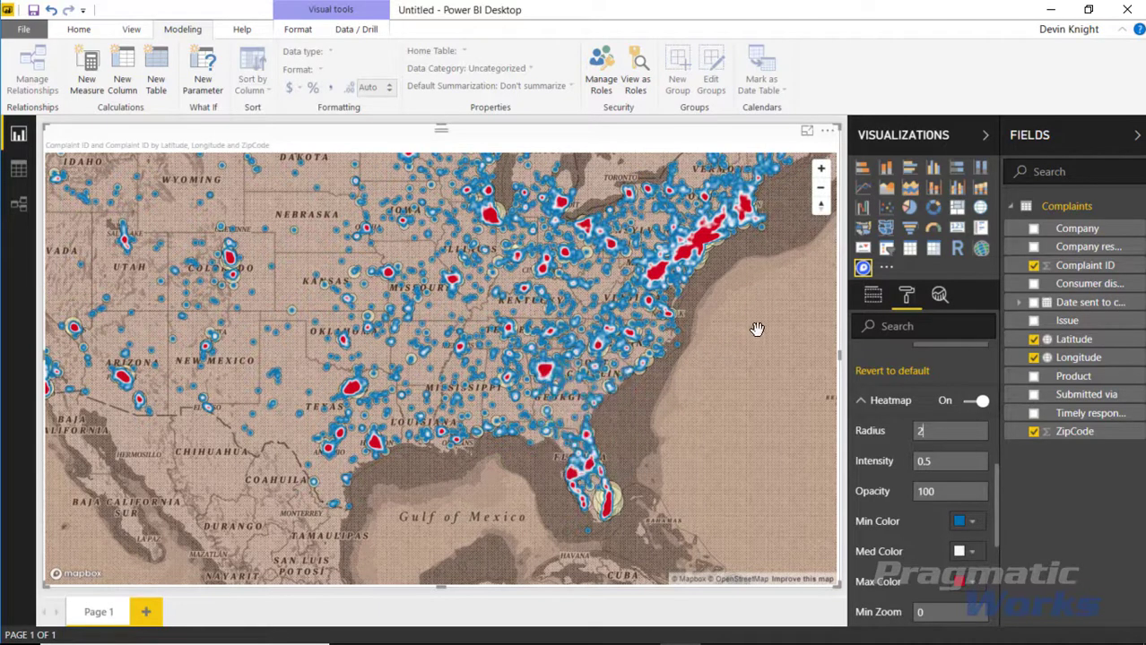
pyautogui.moveTo(613, 533)
pyautogui.moveTo(706, 249)
pyautogui.scroll(3, 756, 282)
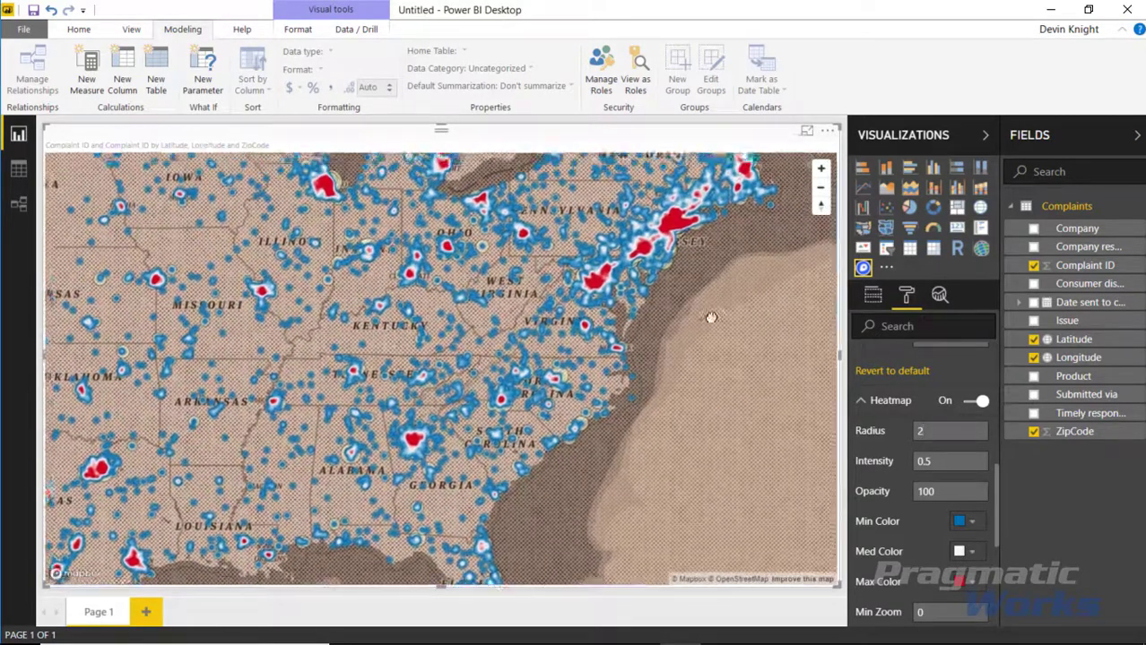
pyautogui.scroll(4, 675, 356)
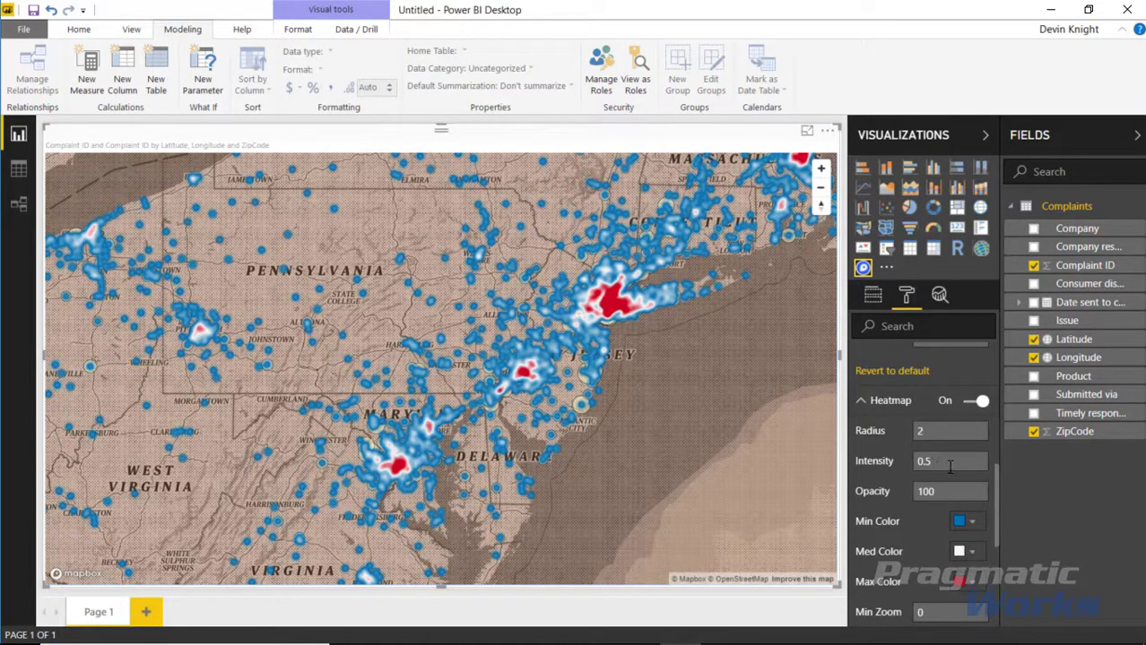
# Collapse the Heatmap and Circle settings and turn off the visual's Circle layer
pyautogui.click(863, 403)
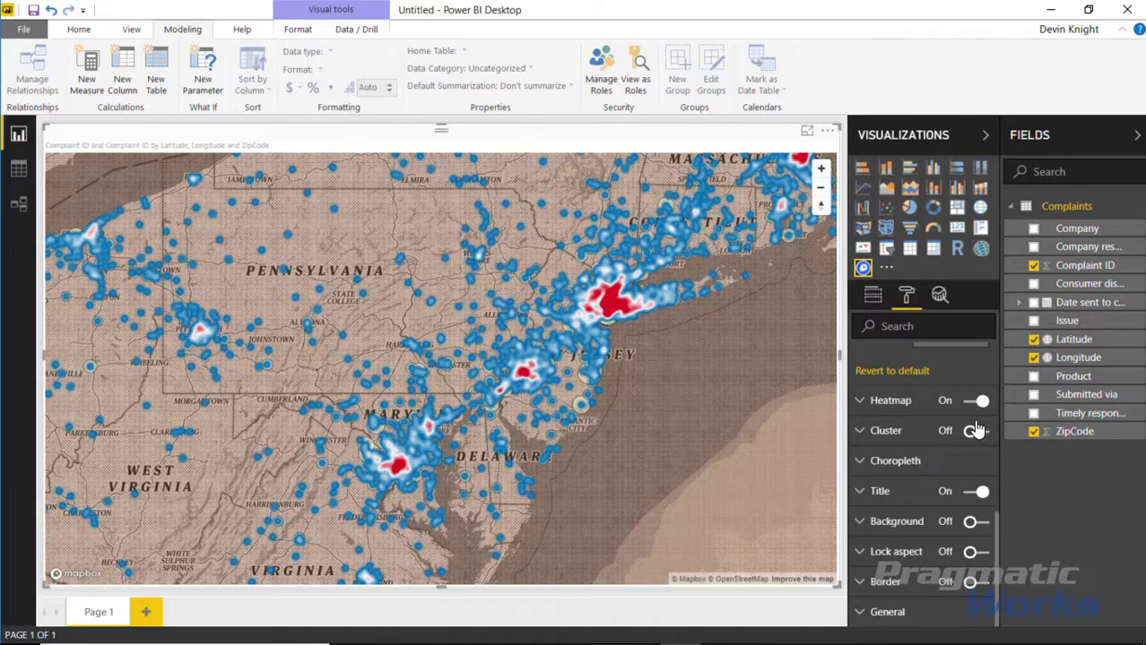
pyautogui.scroll(5, 952, 441)
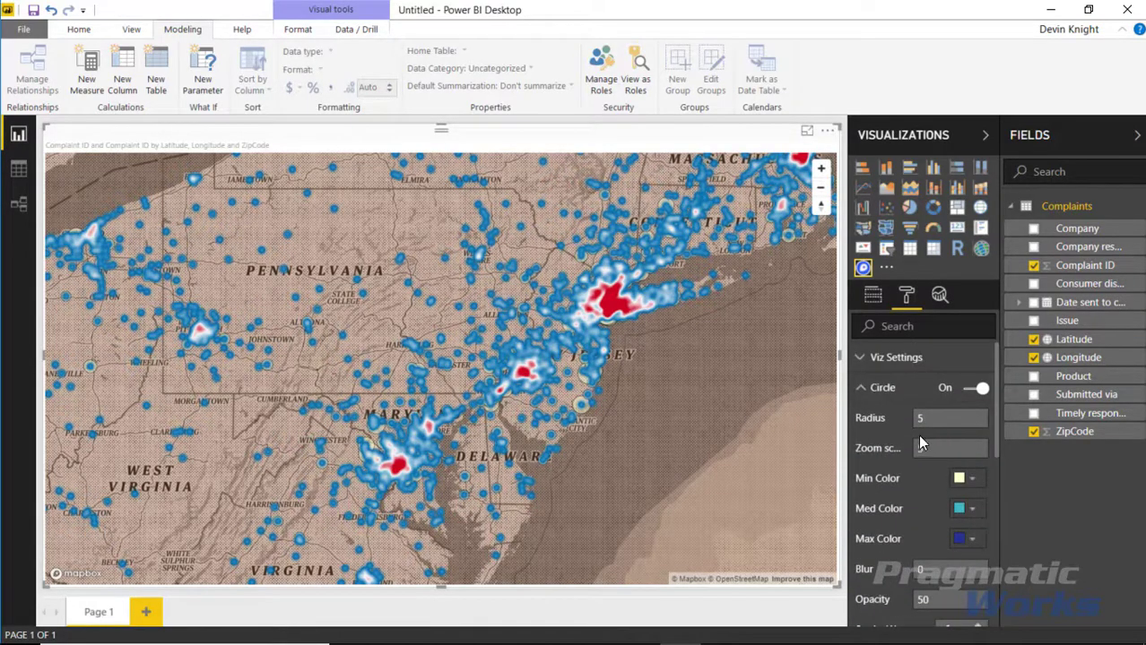
pyautogui.click(897, 387)
pyautogui.click(975, 388)
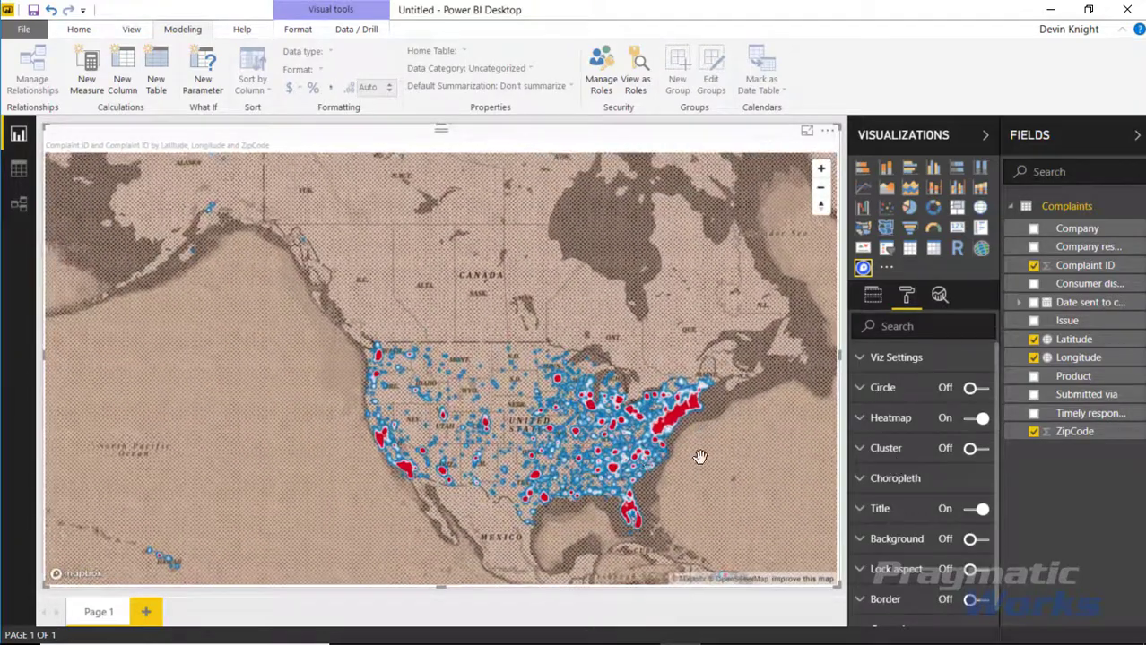
# Expand the Heatmap settings, set the radius to 3 and collapse the settings again
pyautogui.click(866, 419)
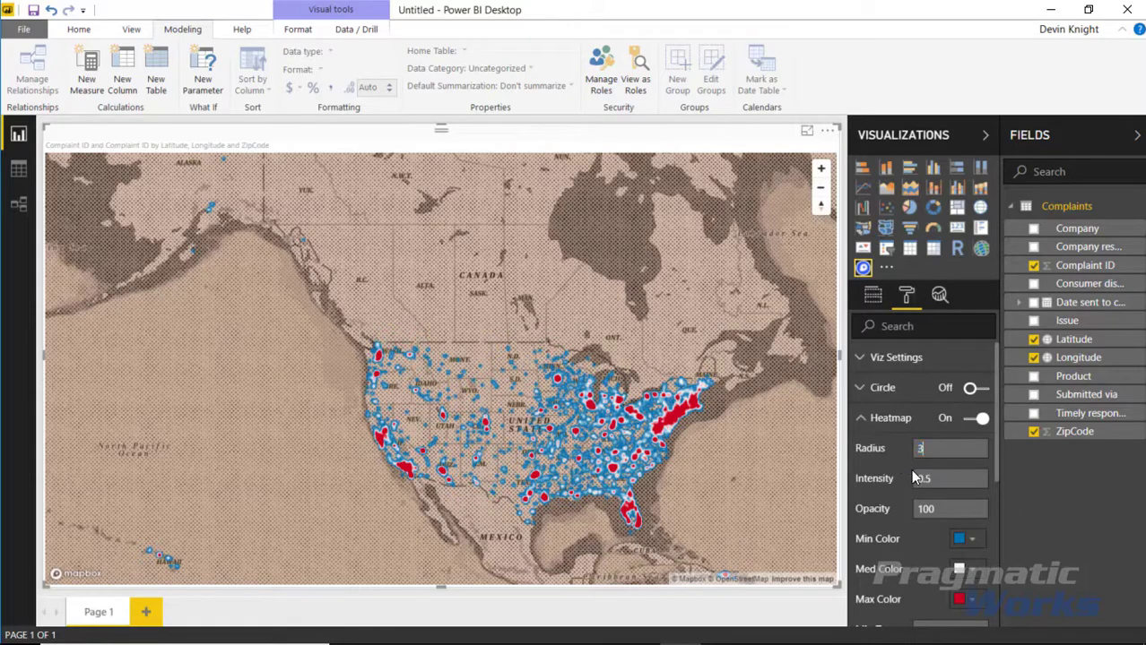
pyautogui.press('Return')
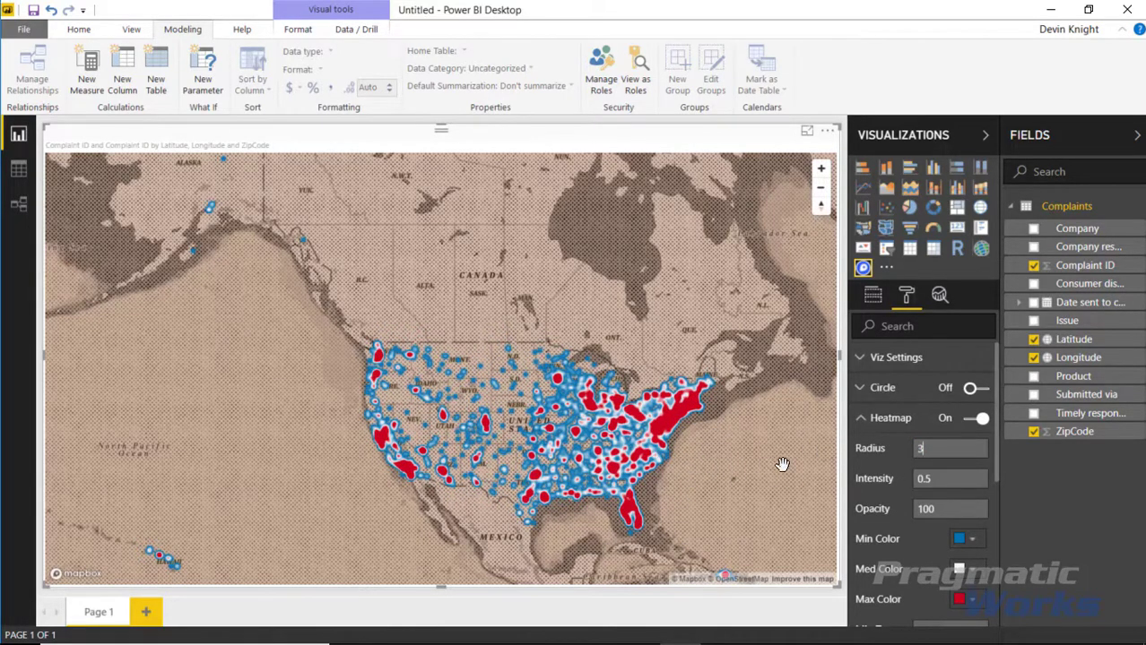
pyautogui.click(859, 419)
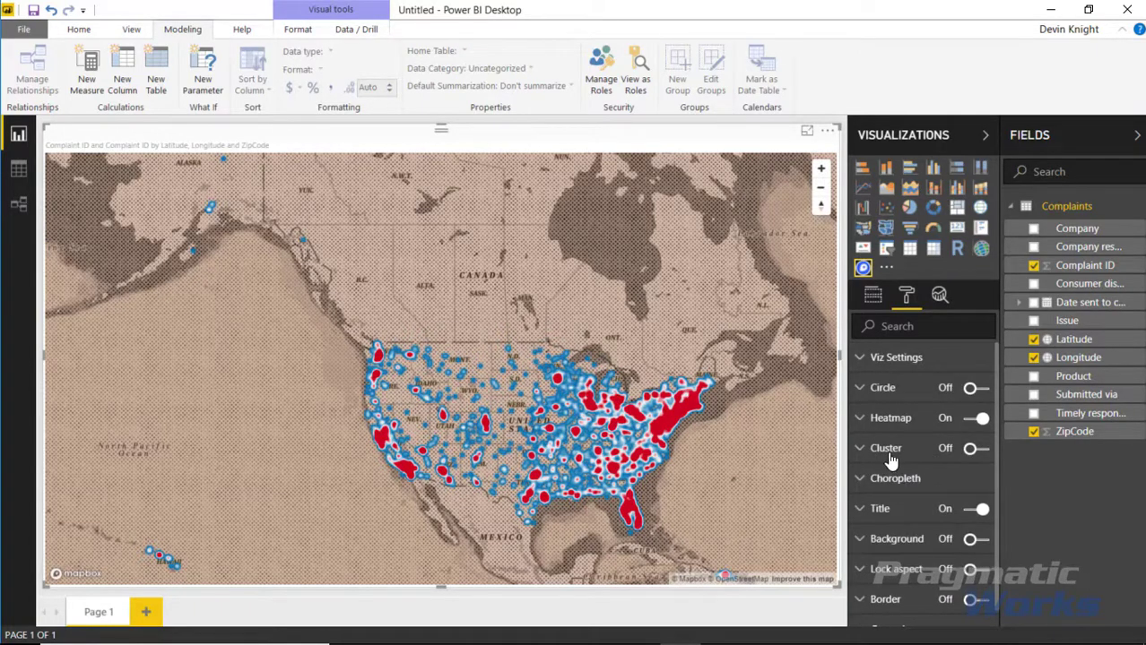
# Replace the Heatmap layer with the Cluster layer and view the complaint clusters over the United States
pyautogui.click(977, 420)
pyautogui.click(975, 448)
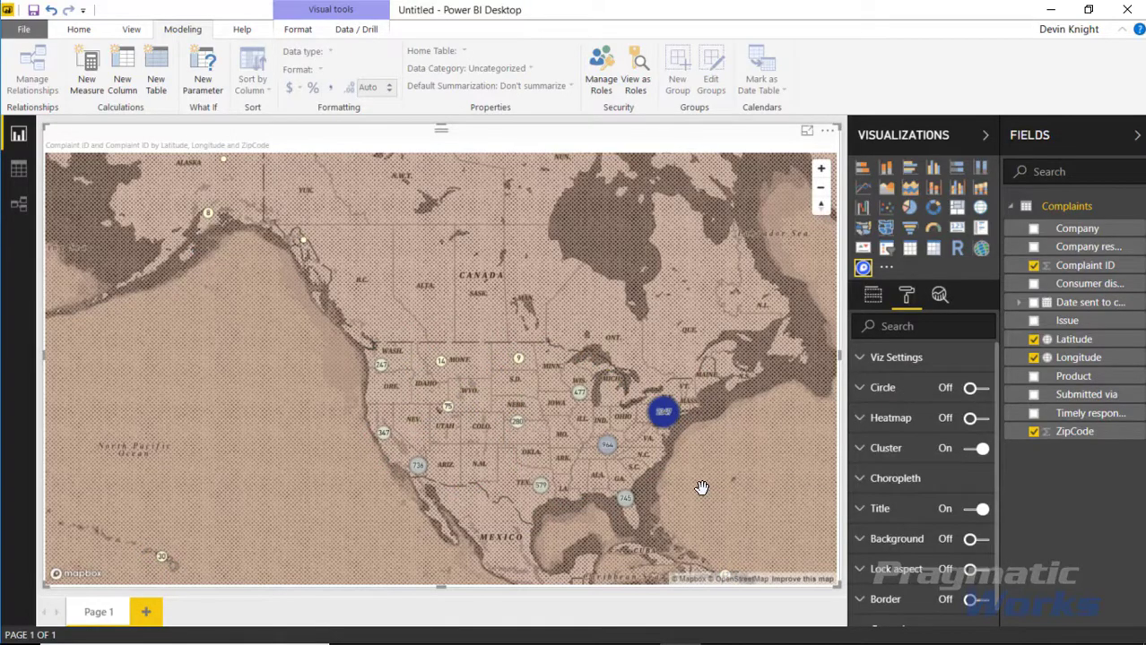
pyautogui.scroll(1, 690, 484)
pyautogui.scroll(2, 691, 484)
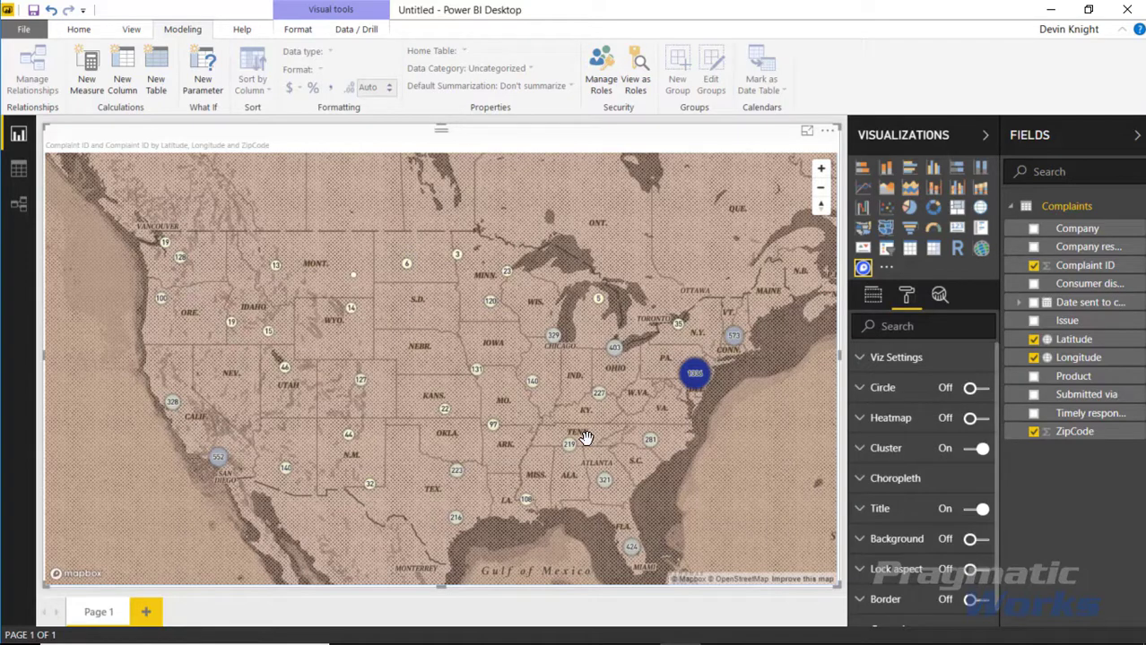
pyautogui.moveTo(704, 395)
# Review the visual's Choropleth settings, from the vector tile source to the colors and zoom limits, and collapse them
pyautogui.click(862, 479)
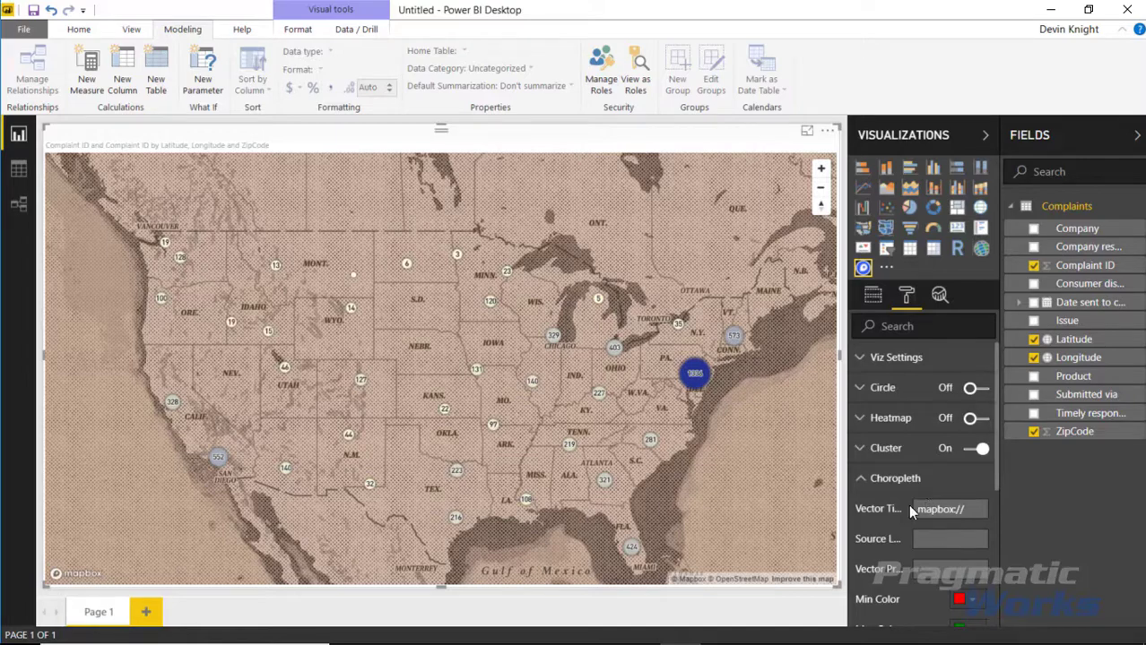
pyautogui.click(862, 484)
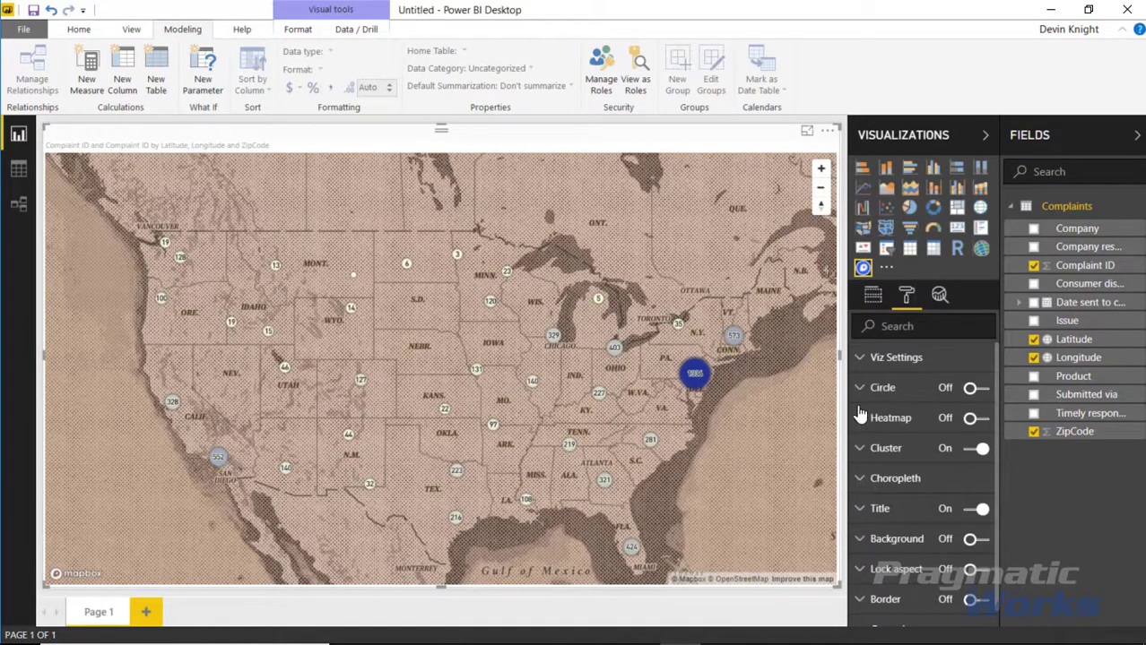
pyautogui.click(861, 480)
pyautogui.scroll(-5, 878, 510)
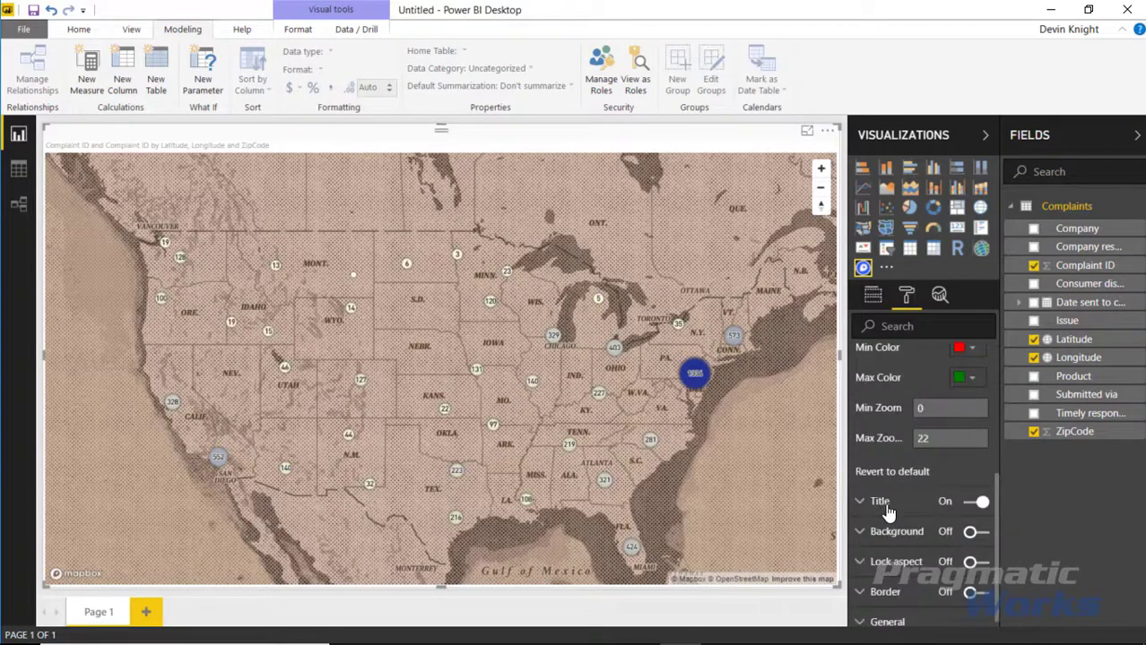
pyautogui.scroll(5, 891, 495)
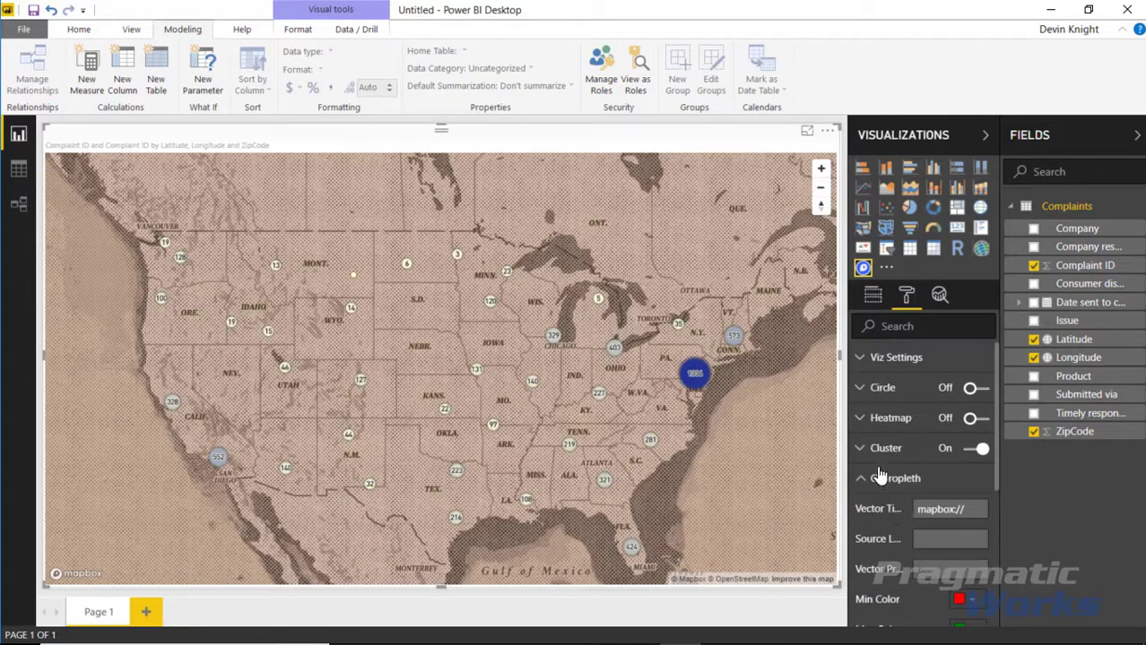
pyautogui.click(859, 481)
# Turn off the Cluster layer, turn the Heatmap layer back on and view the map from Alaska and Hawaii to the Caribbean
pyautogui.click(976, 448)
pyautogui.click(975, 419)
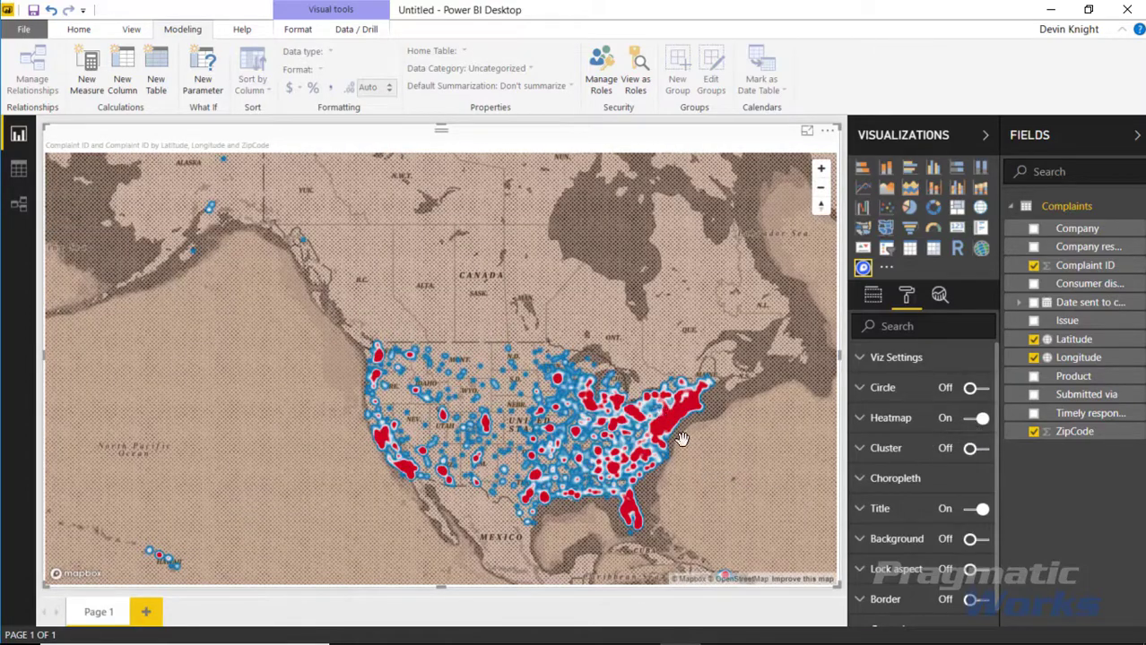
pyautogui.moveTo(722, 519); pyautogui.dragTo(717, 473)
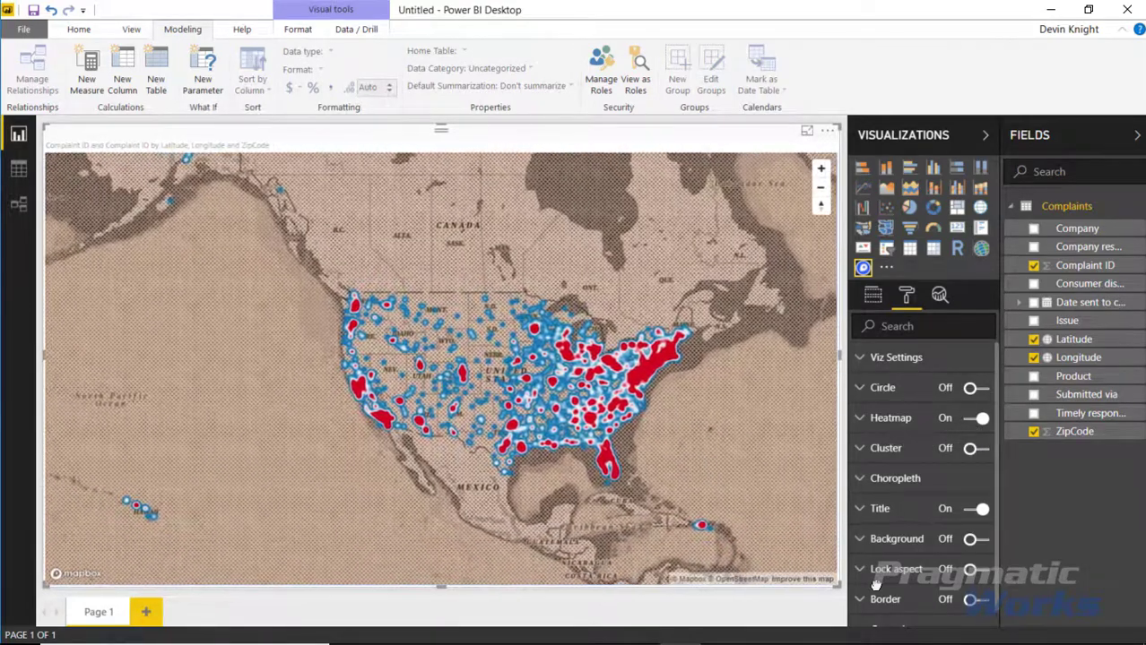